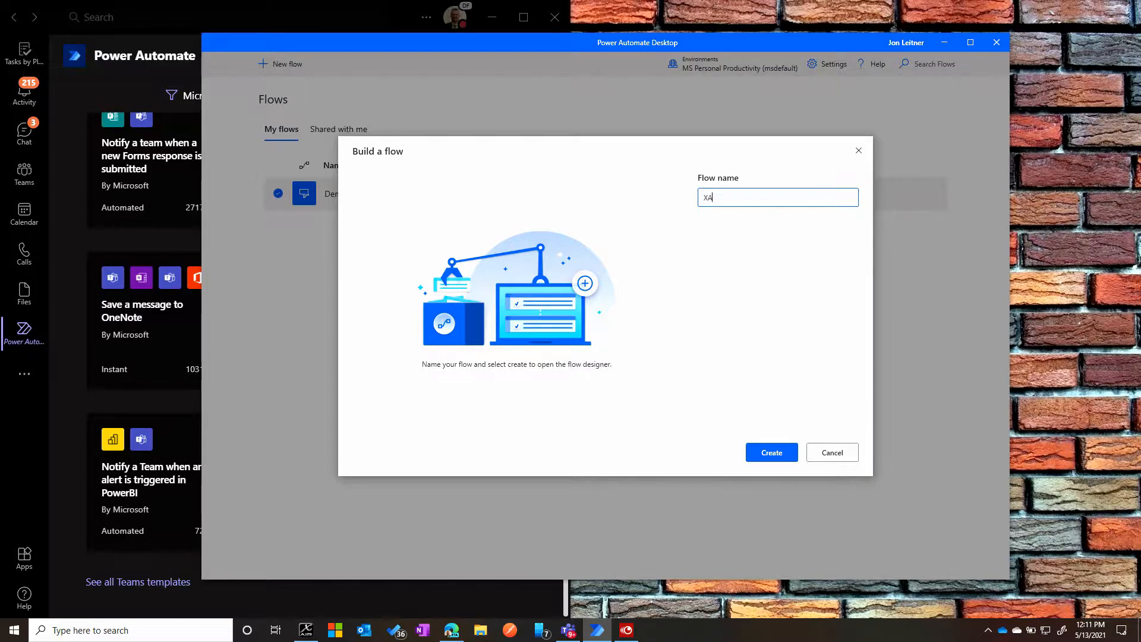
- Name the new flow XAir and create it
{"action": "key", "text": "BackSpace"}
{"action": "left_click", "coordinate": [772, 453]}
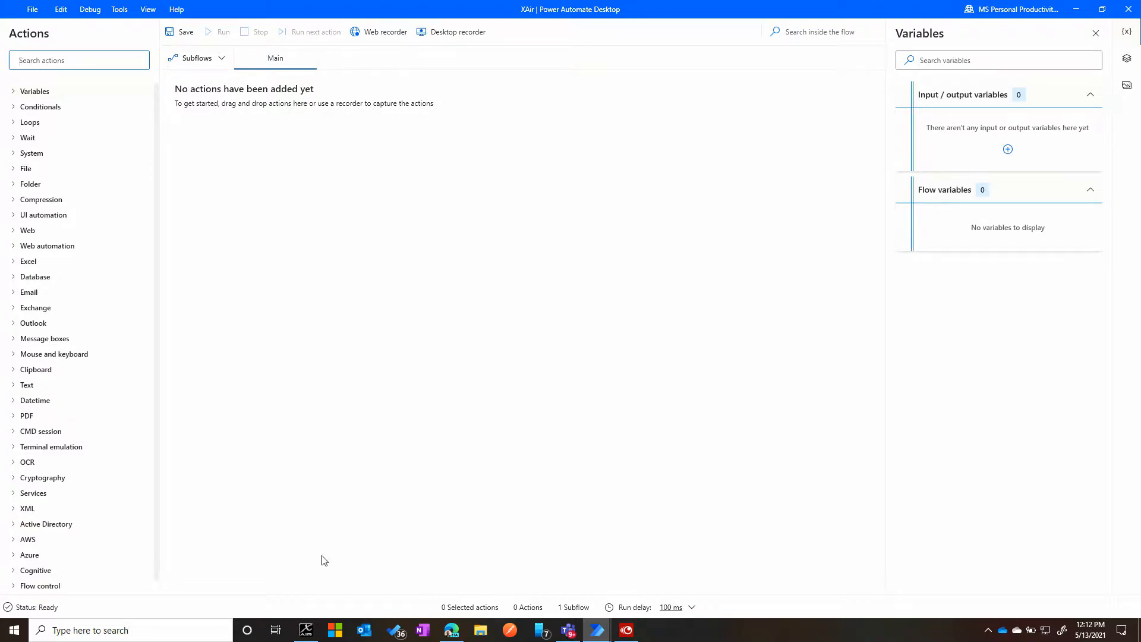
- Check that the X AIR Edit mixer is open, and start a desktop recording from the XAir flow
{"action": "left_click", "coordinate": [306, 630]}
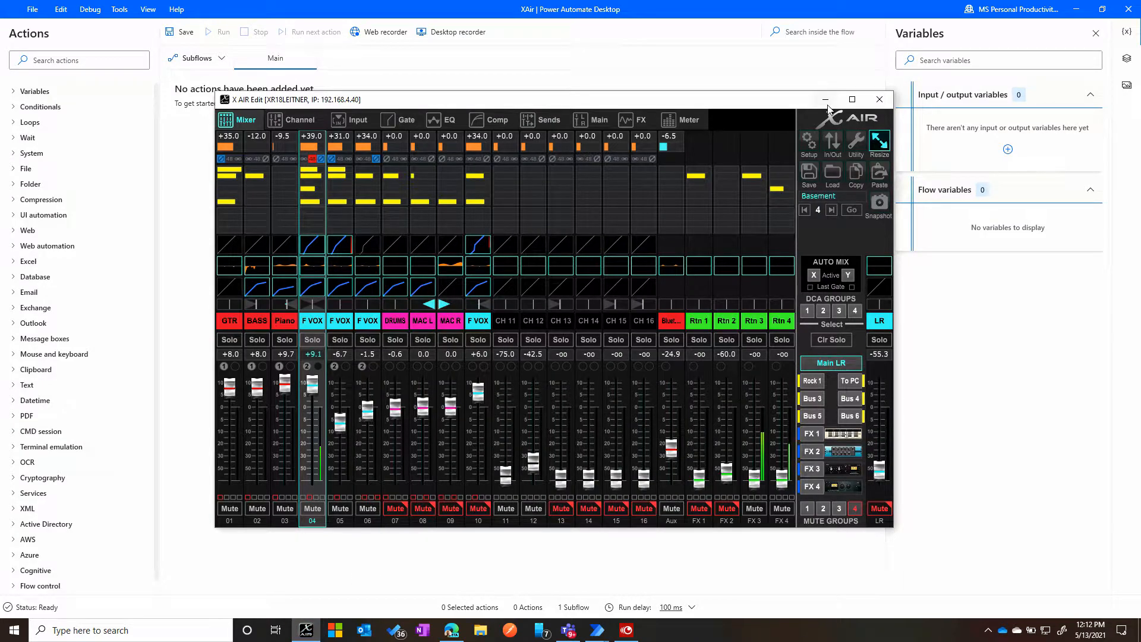
{"action": "left_click", "coordinate": [737, 9]}
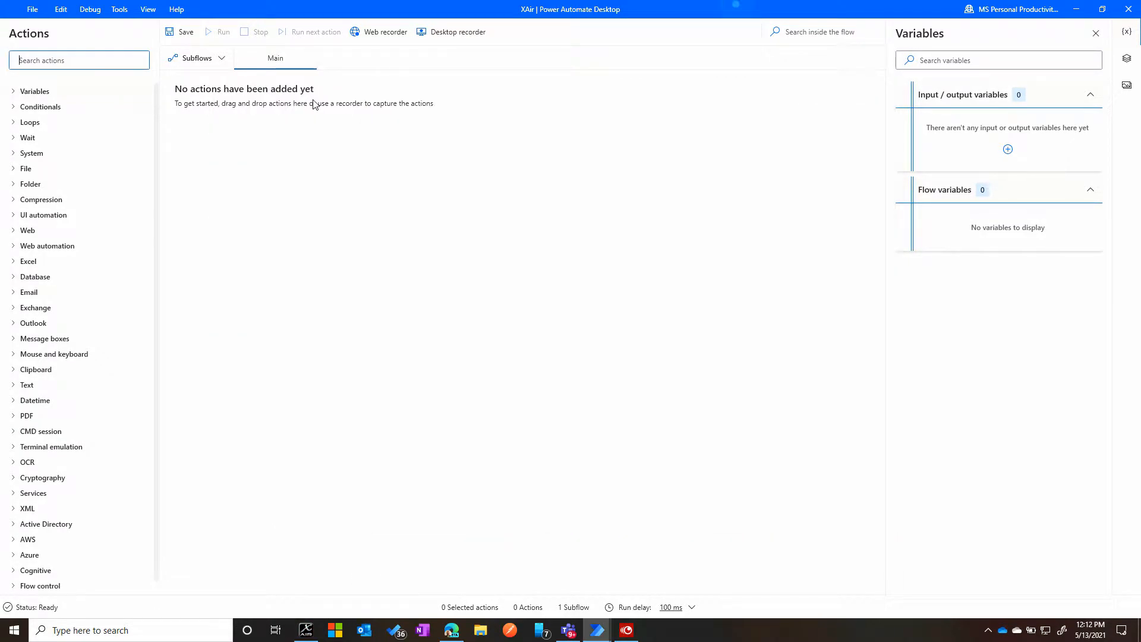
{"action": "left_click", "coordinate": [450, 35]}
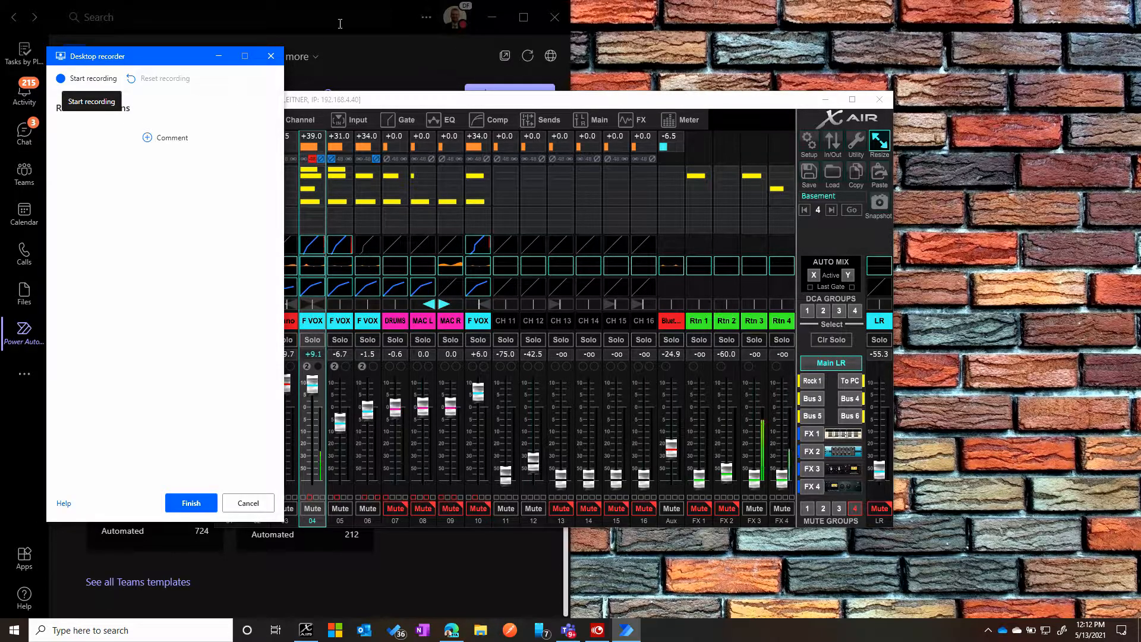
{"action": "left_click", "coordinate": [85, 79]}
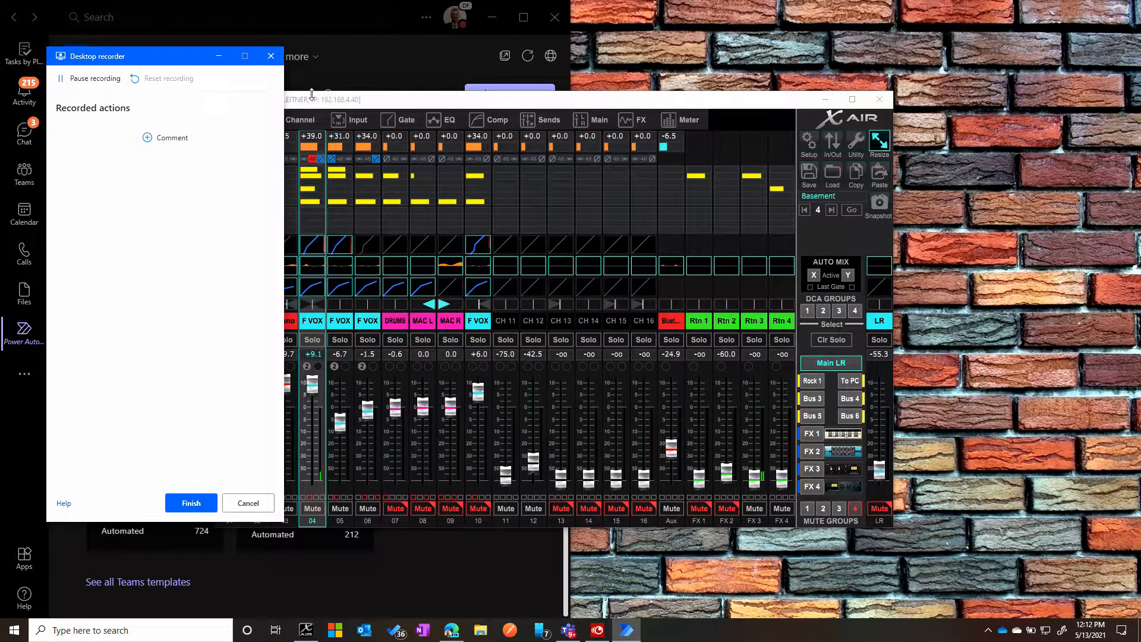
- Move the X AIR Edit window clear of the recorder and set the level of channel 01 (GTR) to 5
{"action": "left_click_drag", "start_coordinate": [313, 103], "coordinate": [415, 97]}
{"action": "left_click", "coordinate": [333, 348]}
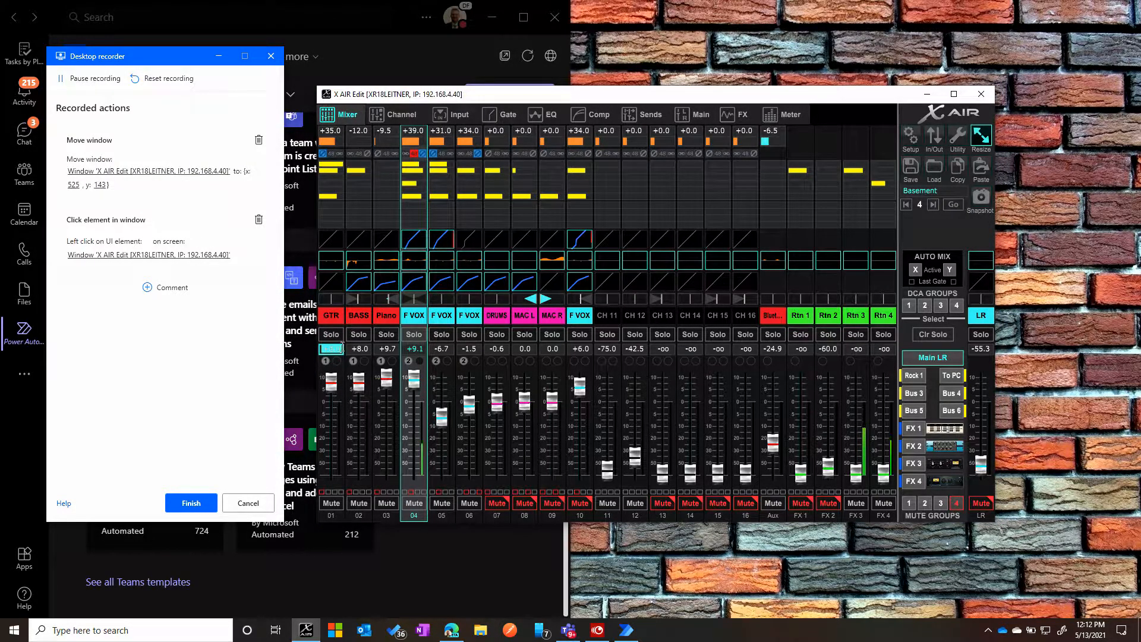
{"action": "type", "text": "5"}
{"action": "key", "text": "Return"}
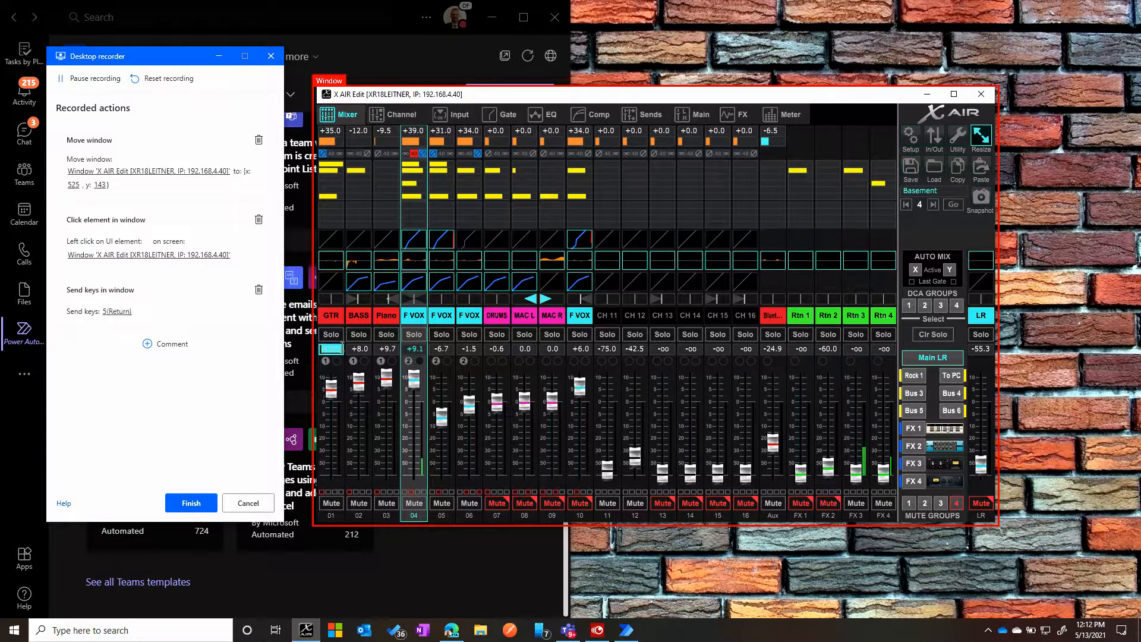
- Set the levels of channels 02 (BASS) and 03 (Piano) to 5
{"action": "left_click", "coordinate": [359, 348]}
{"action": "type", "text": "5"}
{"action": "key", "text": "Return"}
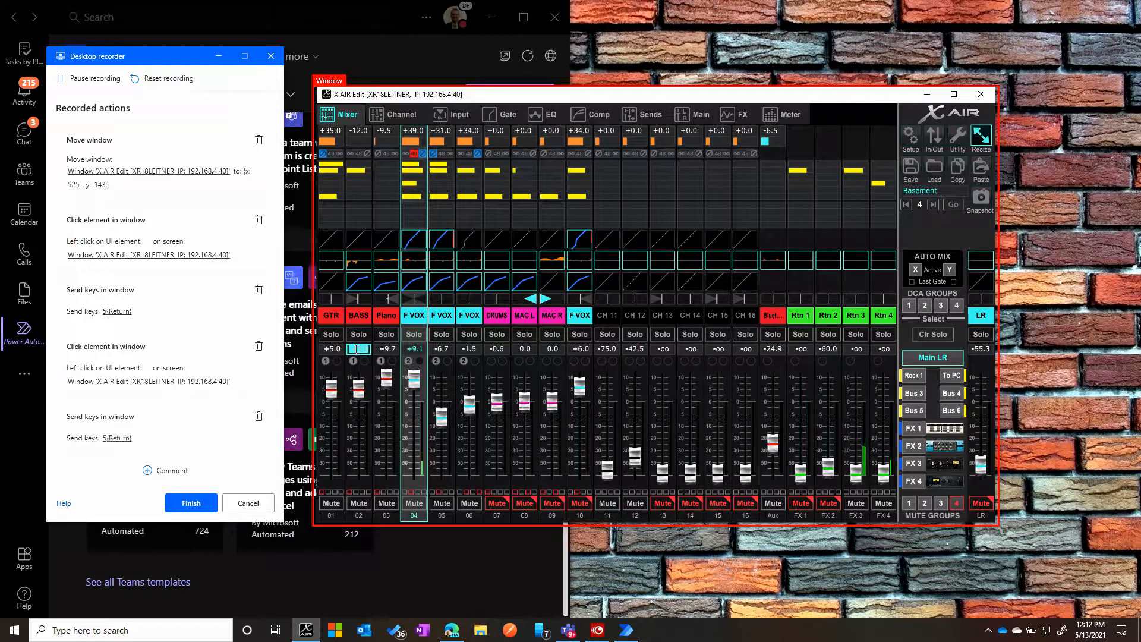
{"action": "left_click", "coordinate": [385, 348]}
{"action": "type", "text": "5"}
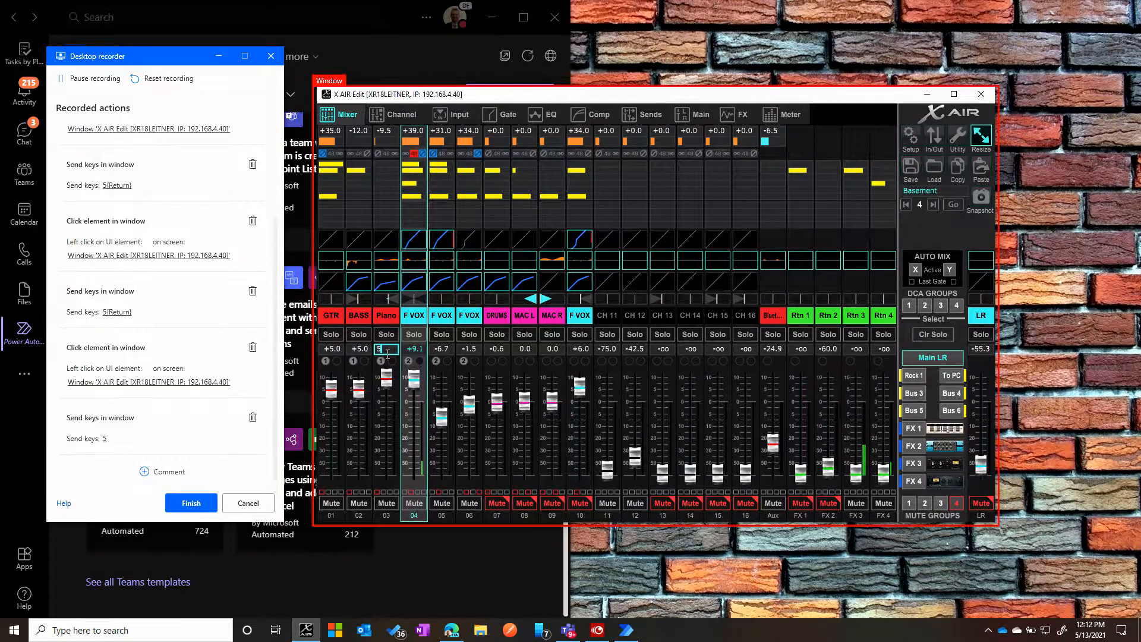
{"action": "key", "text": "Return"}
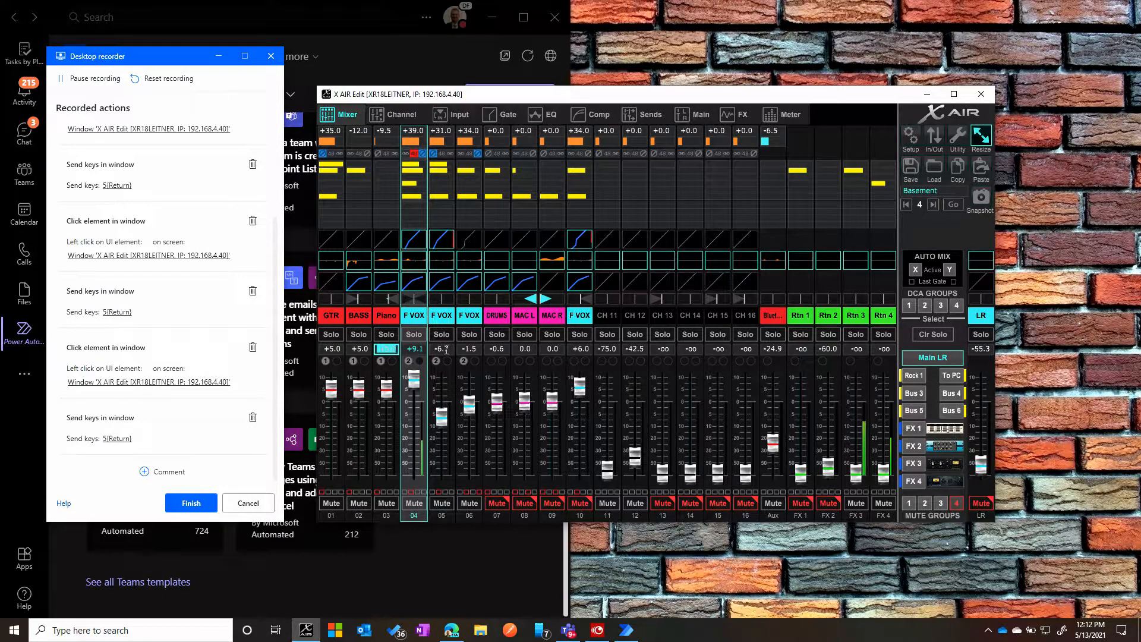
- Lower the channel 04 (F VOX) fader to about +4.6 and set the channel 05 level to 5
{"action": "left_click_drag", "start_coordinate": [413, 381], "coordinate": [417, 392]}
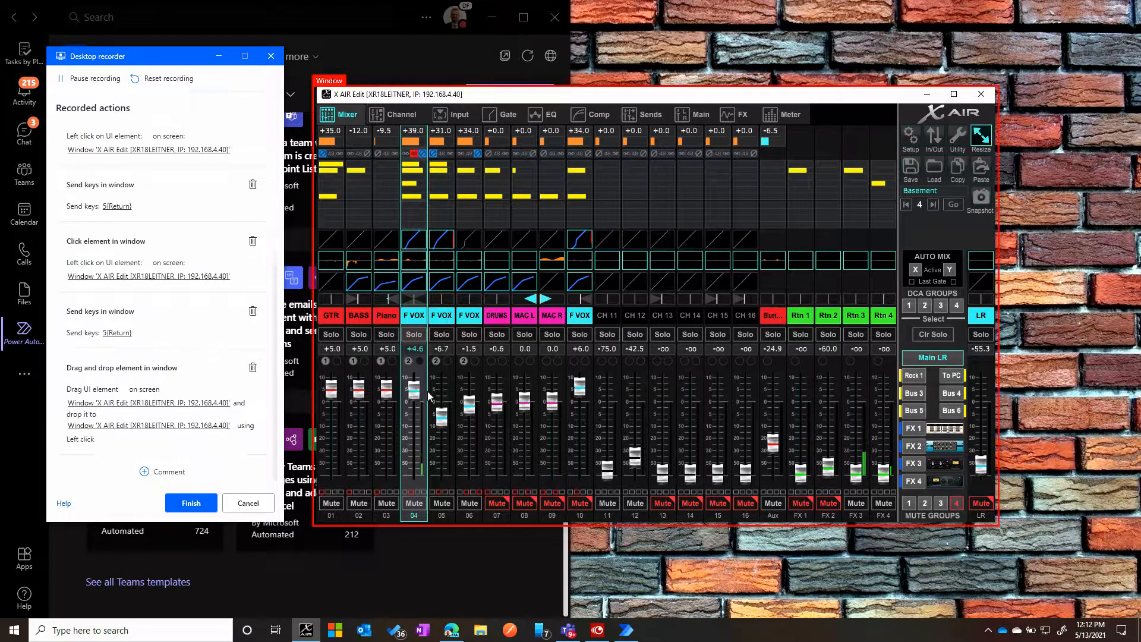
{"action": "left_click", "coordinate": [444, 349]}
{"action": "type", "text": "5"}
{"action": "key", "text": "Return"}
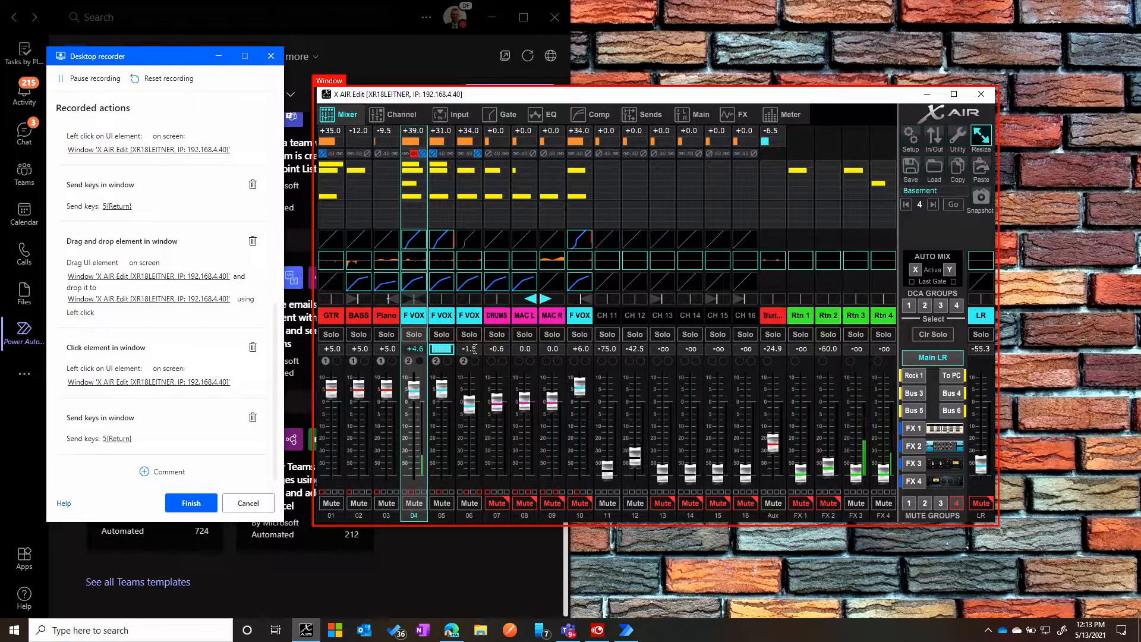
- Set the levels of channels 06 (F VOX) and 07 (DRUMS) to 5
{"action": "left_click", "coordinate": [473, 349]}
{"action": "type", "text": "5"}
{"action": "key", "text": "Return"}
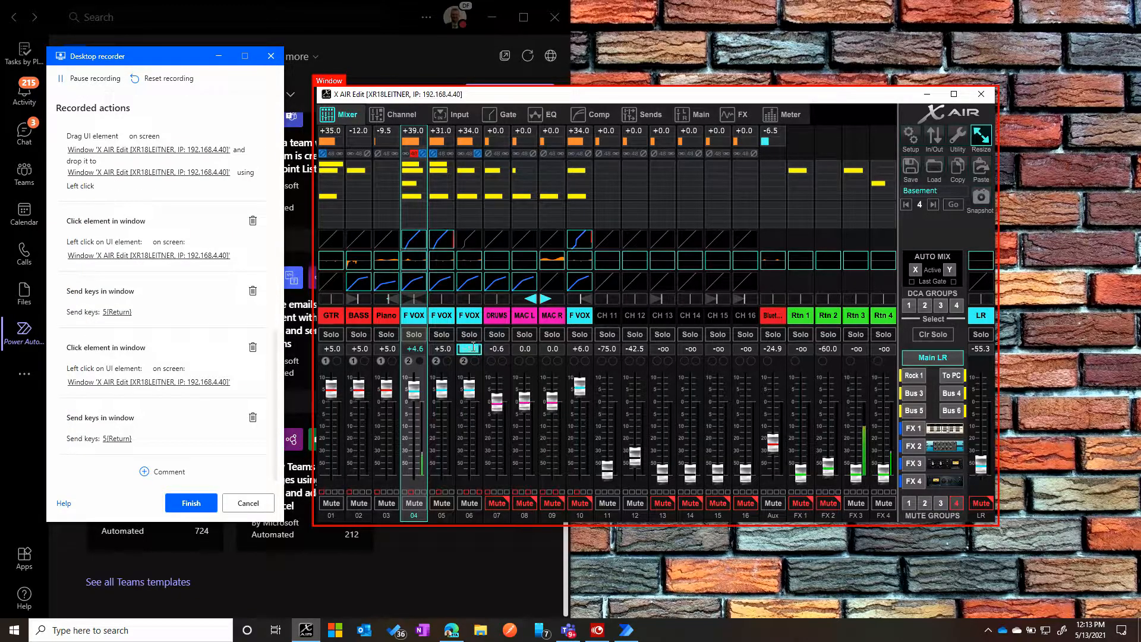
{"action": "left_click", "coordinate": [497, 349]}
{"action": "type", "text": "5"}
{"action": "key", "text": "Return"}
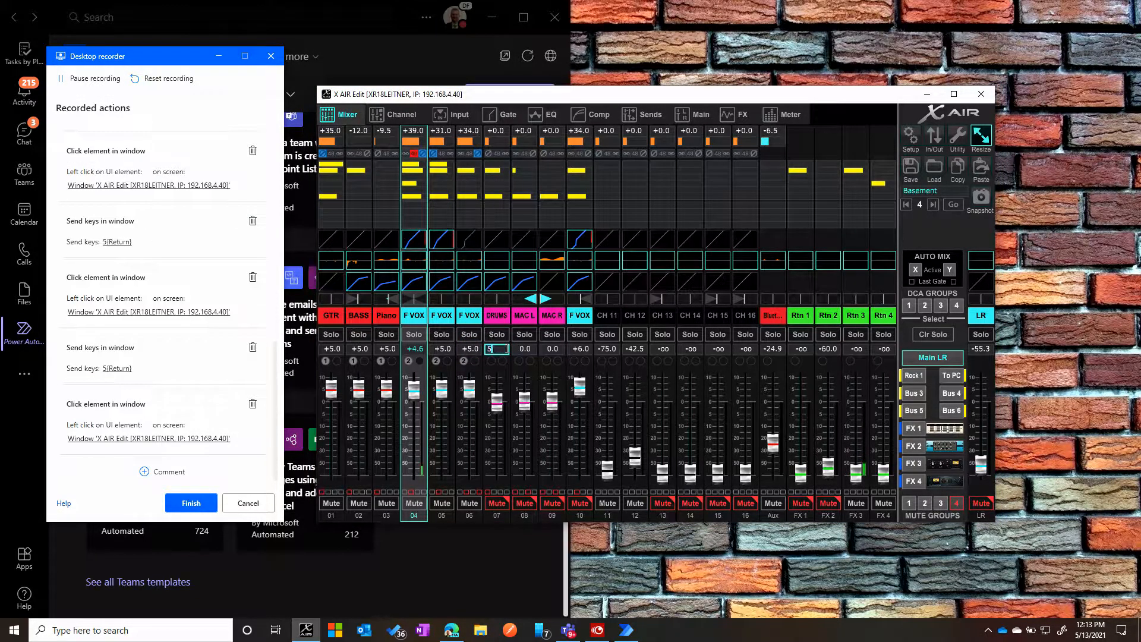
- Set the levels of channels 08 (MAC L) and 09 (MAC R) to 5 and finish the desktop recording
{"action": "left_click", "coordinate": [521, 350]}
{"action": "type", "text": "5"}
{"action": "key", "text": "Return"}
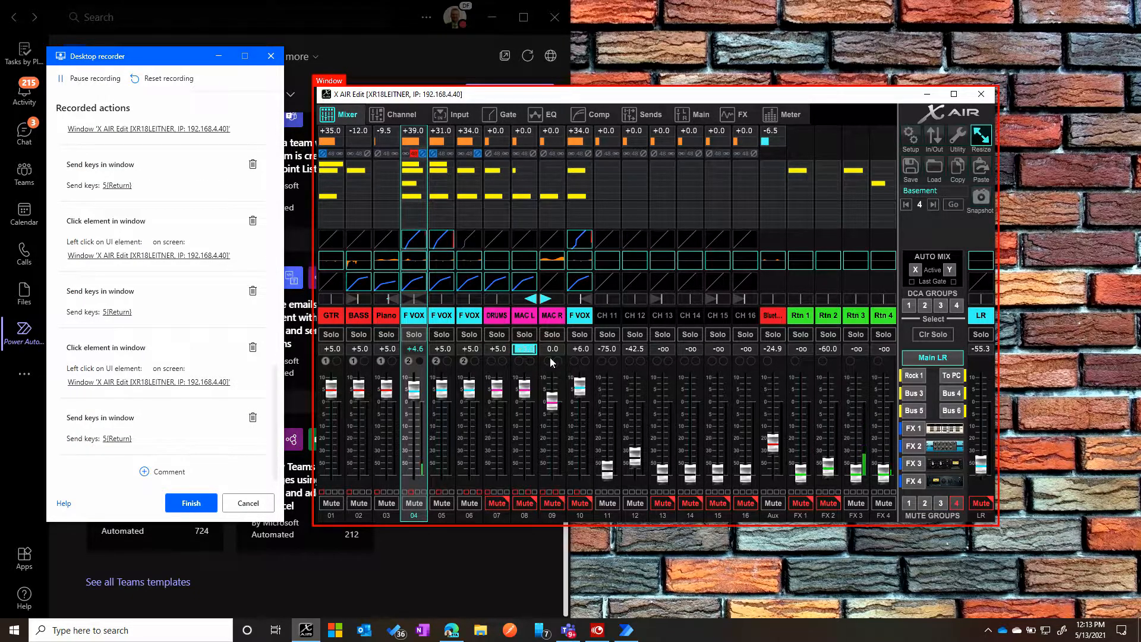
{"action": "left_click", "coordinate": [550, 349]}
{"action": "type", "text": "5"}
{"action": "key", "text": "Return"}
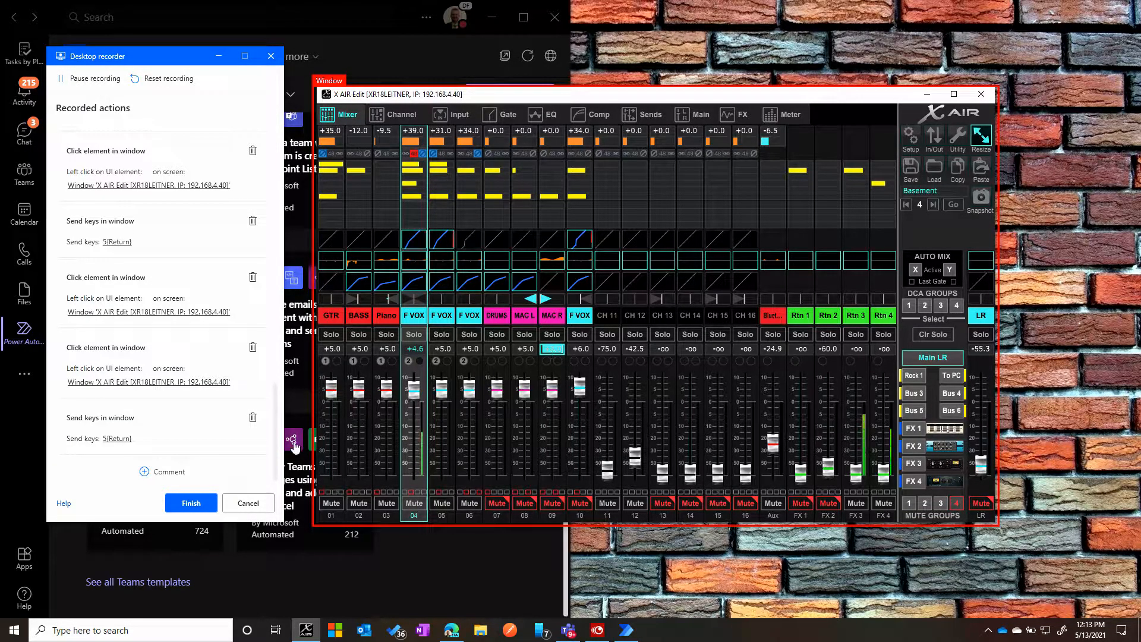
{"action": "left_click", "coordinate": [190, 503]}
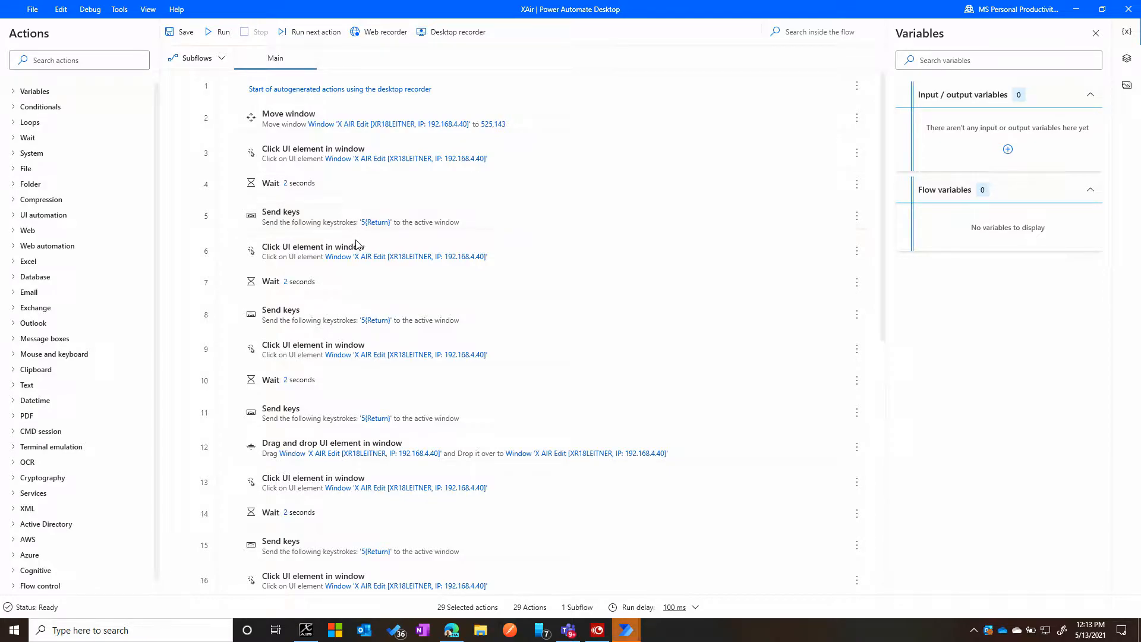
- Delete the Move window action from the recorded flow and undo the extra deletion of the Click UI element action below it
{"action": "left_click", "coordinate": [291, 114]}
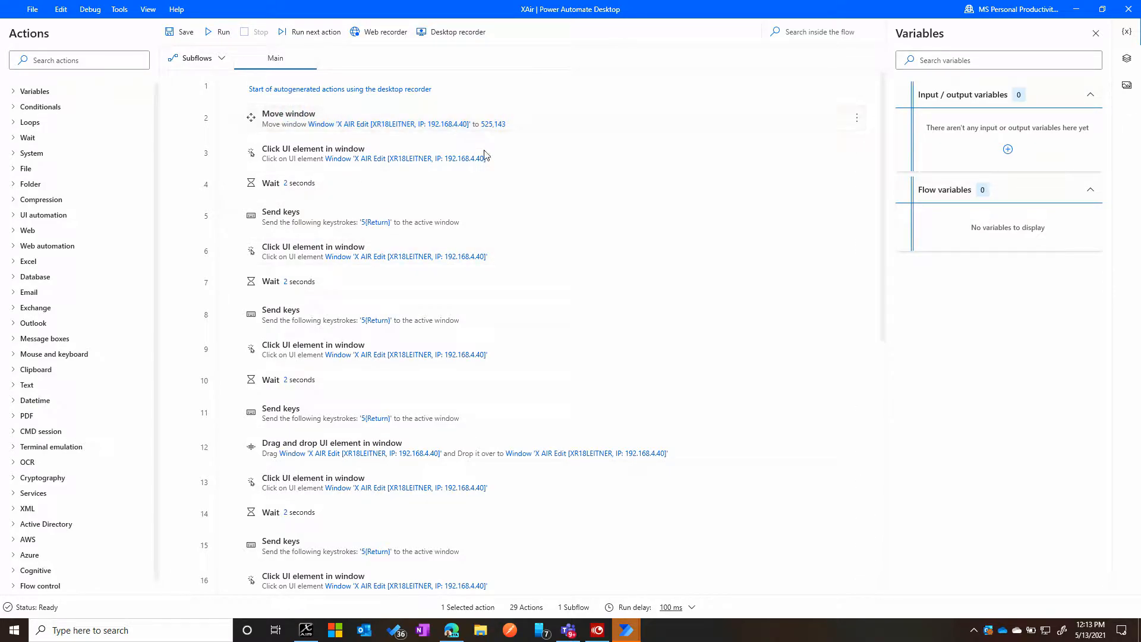
{"action": "left_click", "coordinate": [858, 119]}
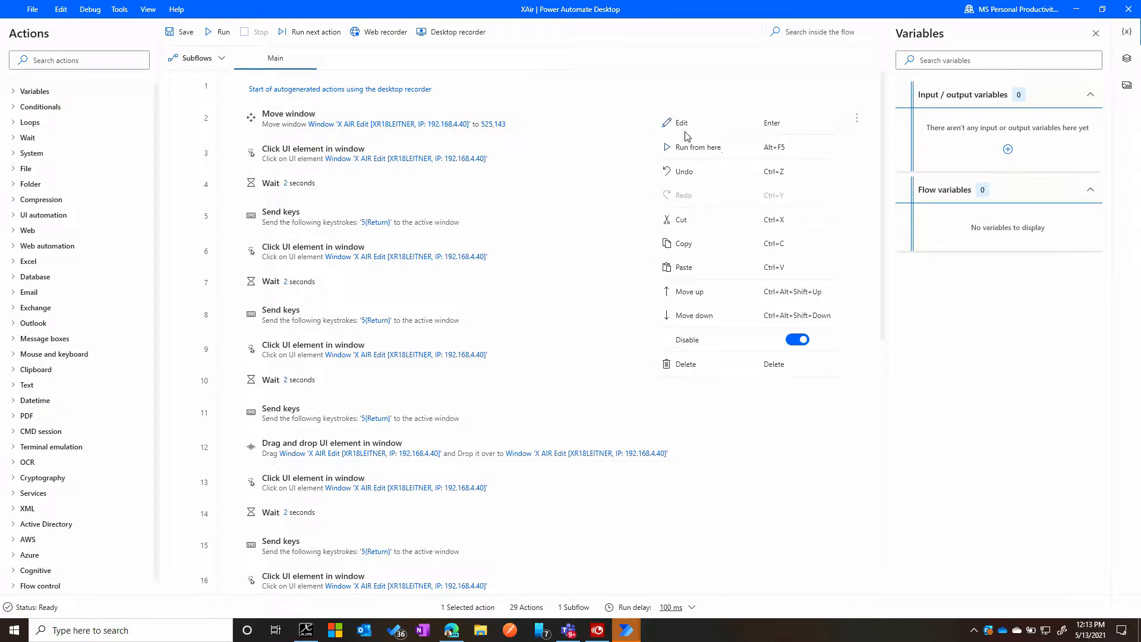
{"action": "left_click", "coordinate": [681, 367]}
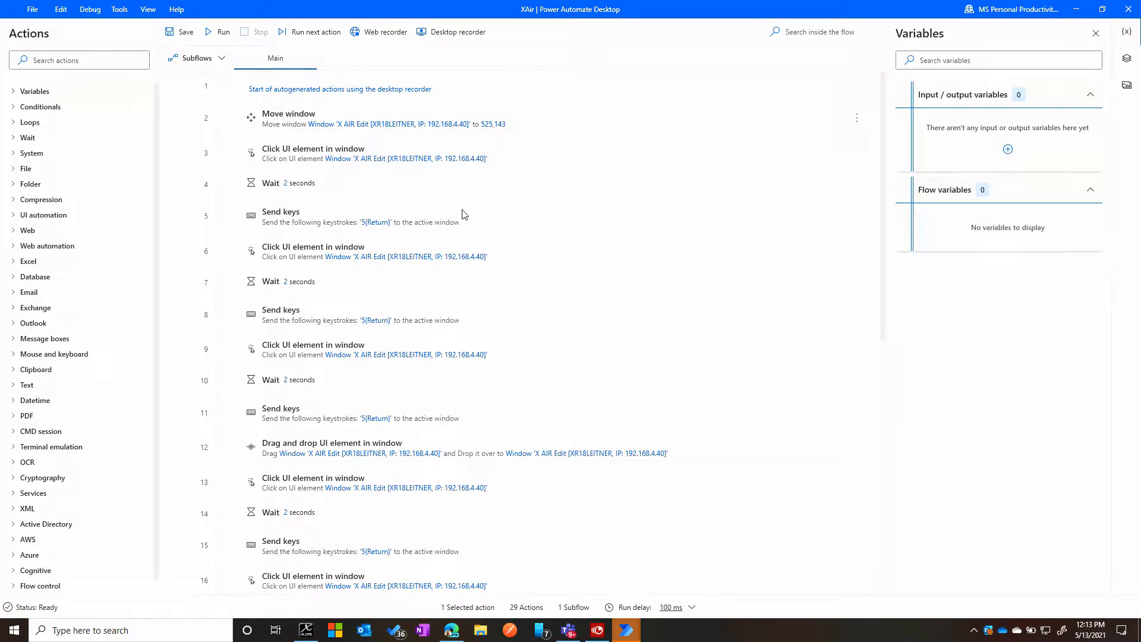
{"action": "left_click", "coordinate": [766, 124]}
{"action": "key", "text": "Delete"}
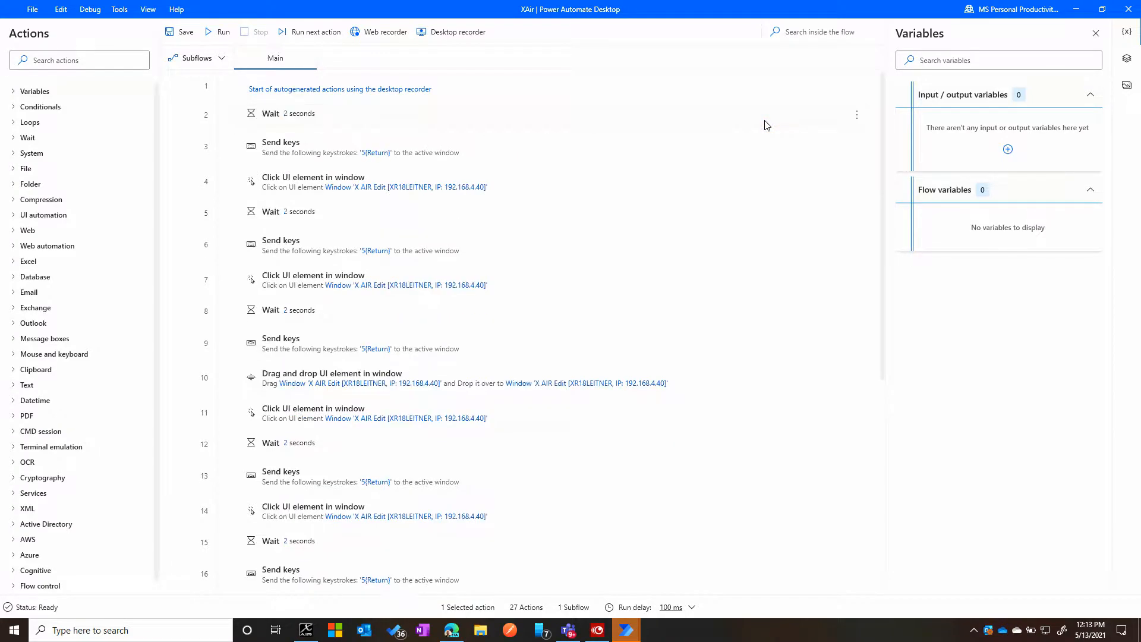
{"action": "left_click", "coordinate": [327, 117]}
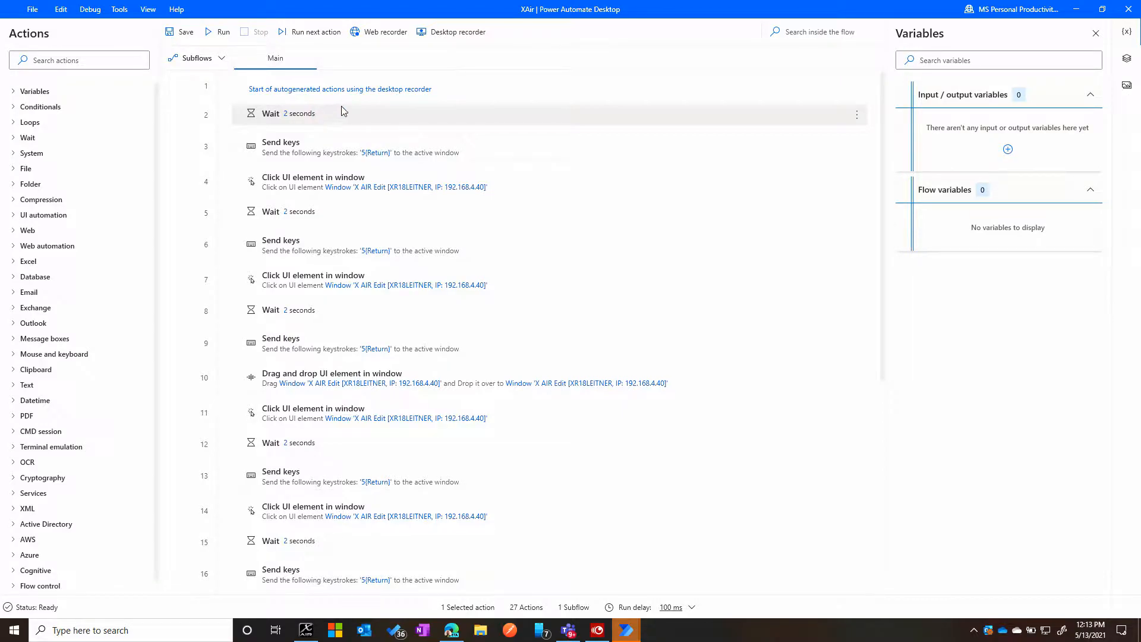
{"action": "key", "text": "ctrl+z"}
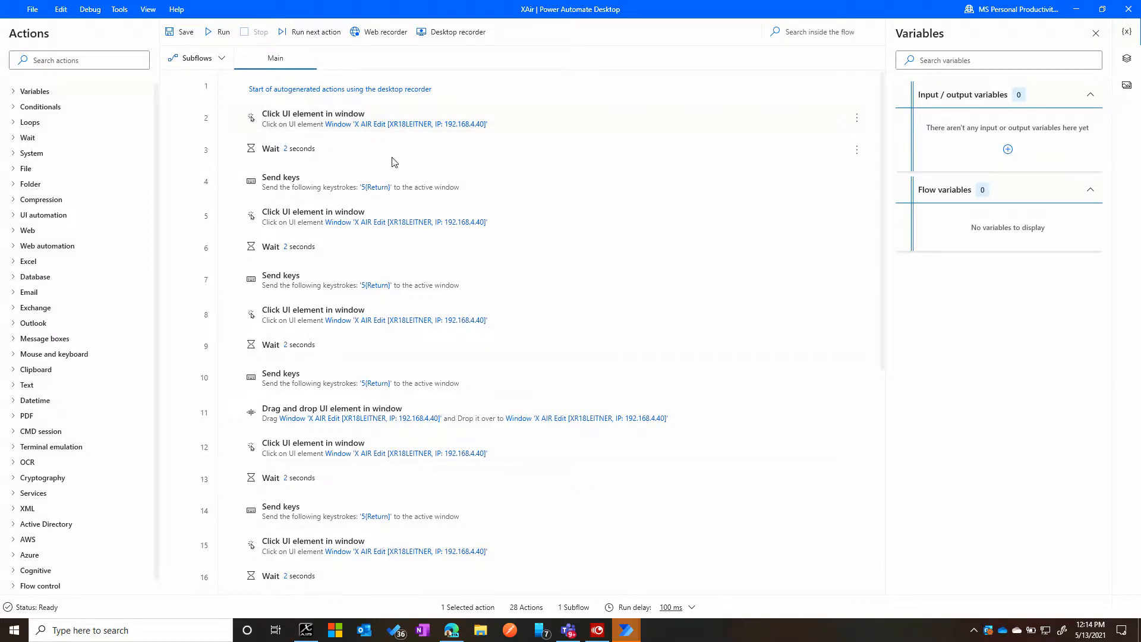
- Delete the 2-second Wait action between the first Click UI element and Send keys actions
{"action": "left_click", "coordinate": [857, 151]}
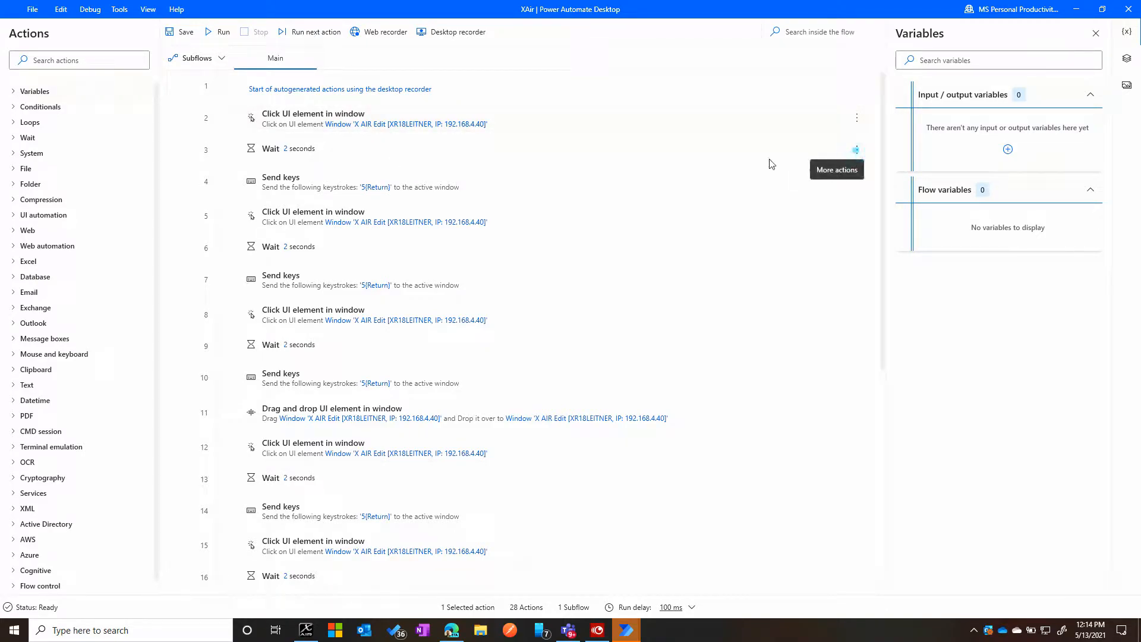
{"action": "left_click", "coordinate": [619, 151]}
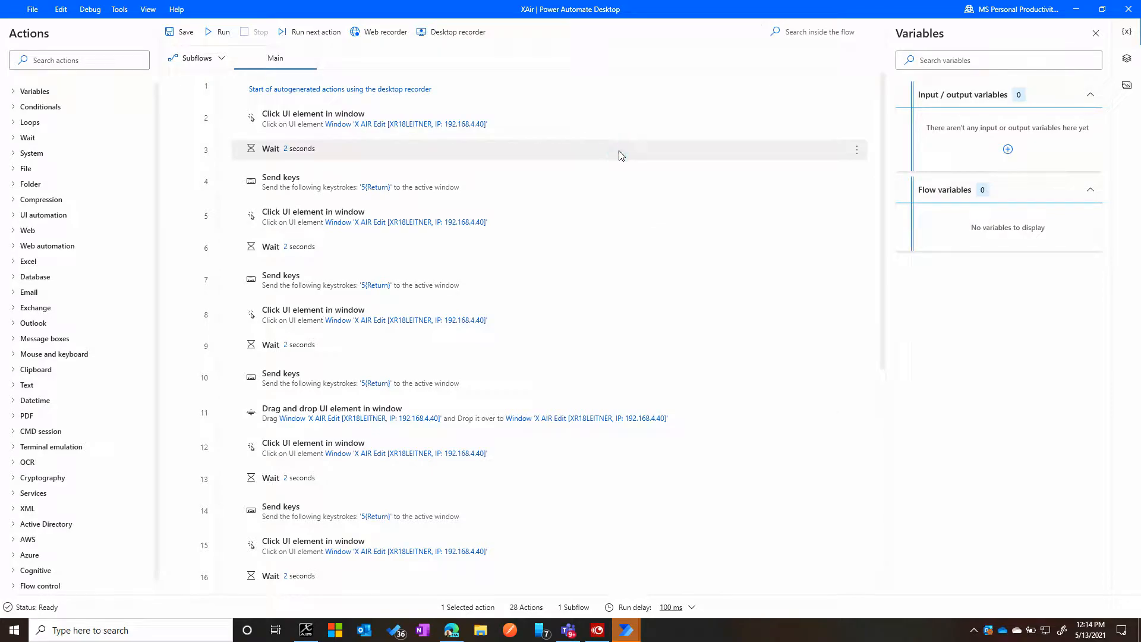
{"action": "key", "text": "Delete"}
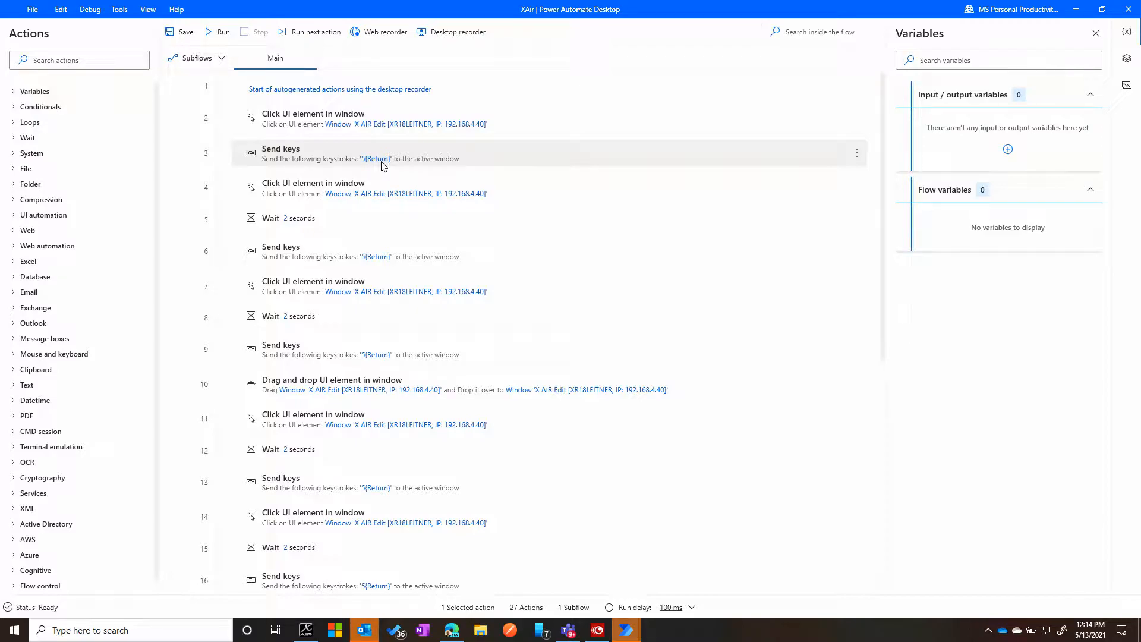
- Add a text input variable named ch1v with default value -10, cancelling the calendar deletion pop-up that interrupts
{"action": "left_click", "coordinate": [1008, 150]}
{"action": "left_click", "coordinate": [937, 177]}
{"action": "left_click", "coordinate": [535, 263]}
{"action": "double_click", "coordinate": [536, 266]}
{"action": "type", "text": "ch1"}
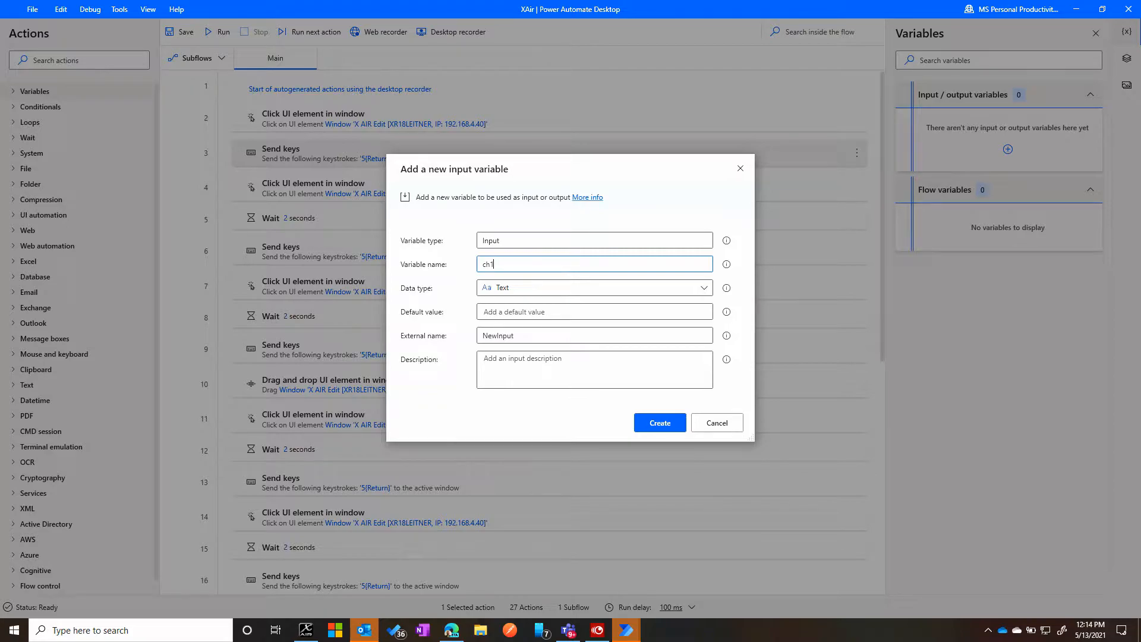
{"action": "type", "text": "v"}
{"action": "key", "text": "Tab"}
{"action": "key", "text": "Tab"}
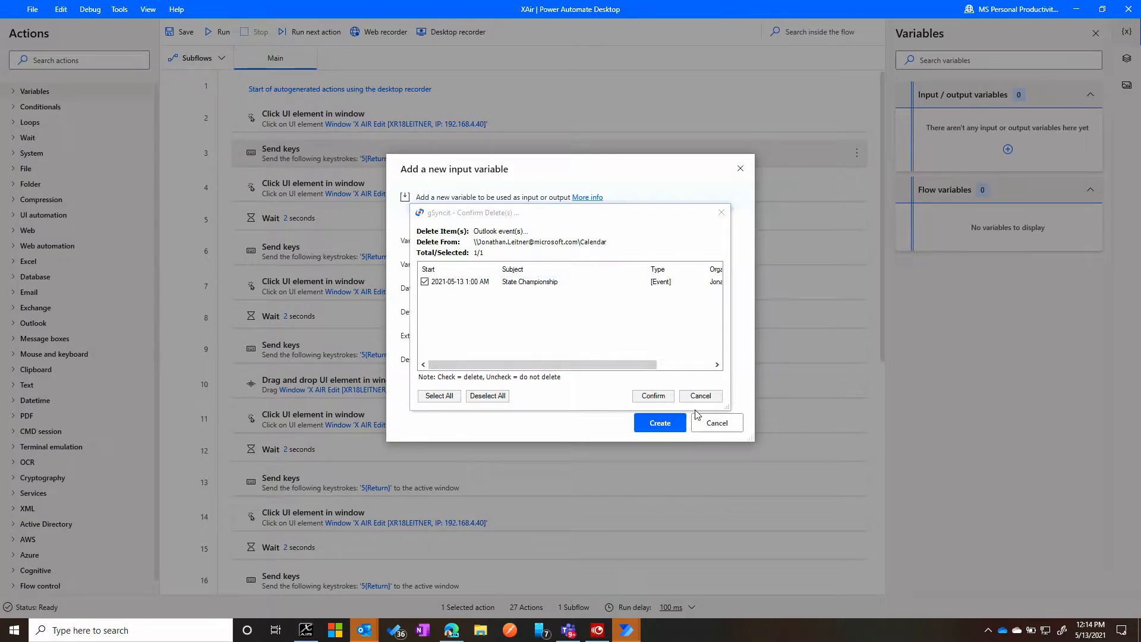
{"action": "left_click", "coordinate": [700, 396]}
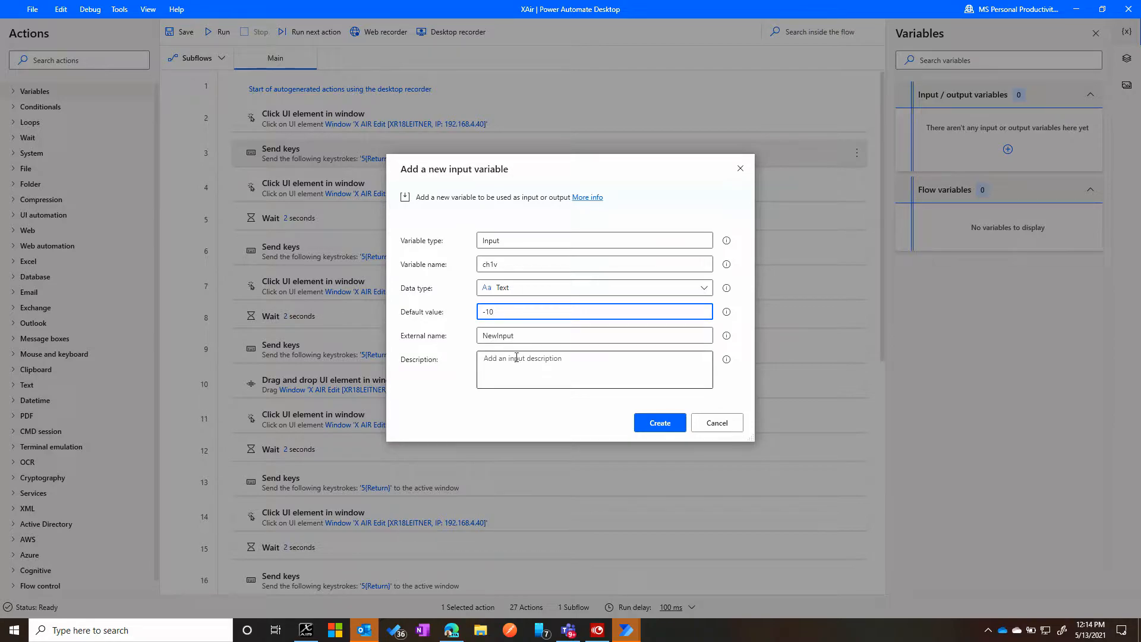
- Set the variable's external name to ch1 and its description to "Channell 1", and create it
{"action": "left_click", "coordinate": [503, 336]}
{"action": "double_click", "coordinate": [503, 337]}
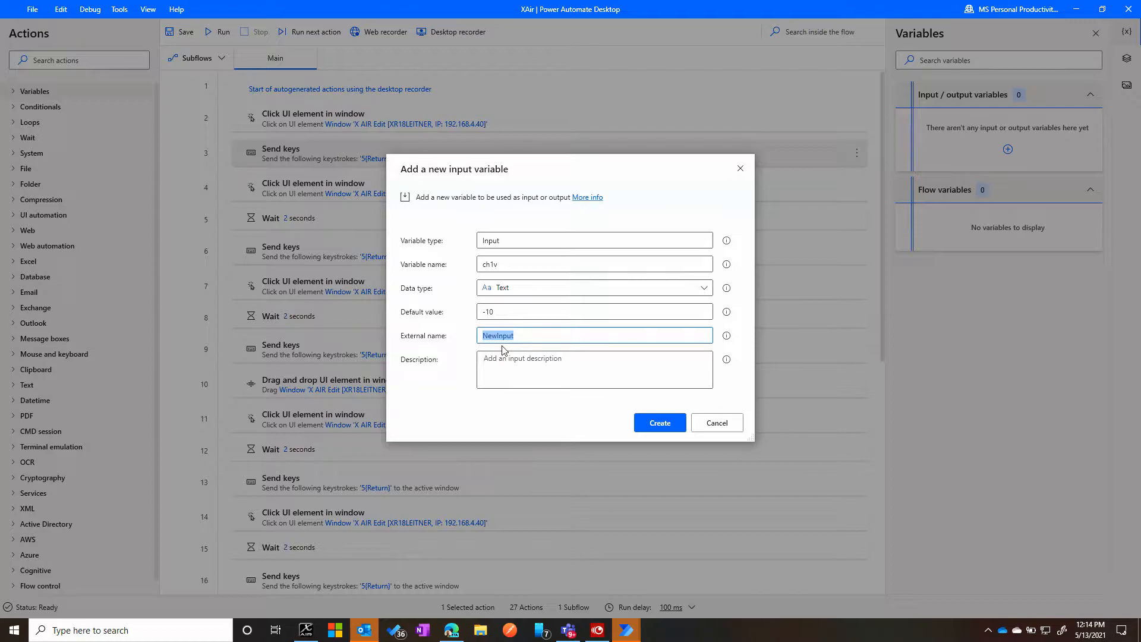
{"action": "type", "text": "ch1"}
{"action": "left_click", "coordinate": [504, 359]}
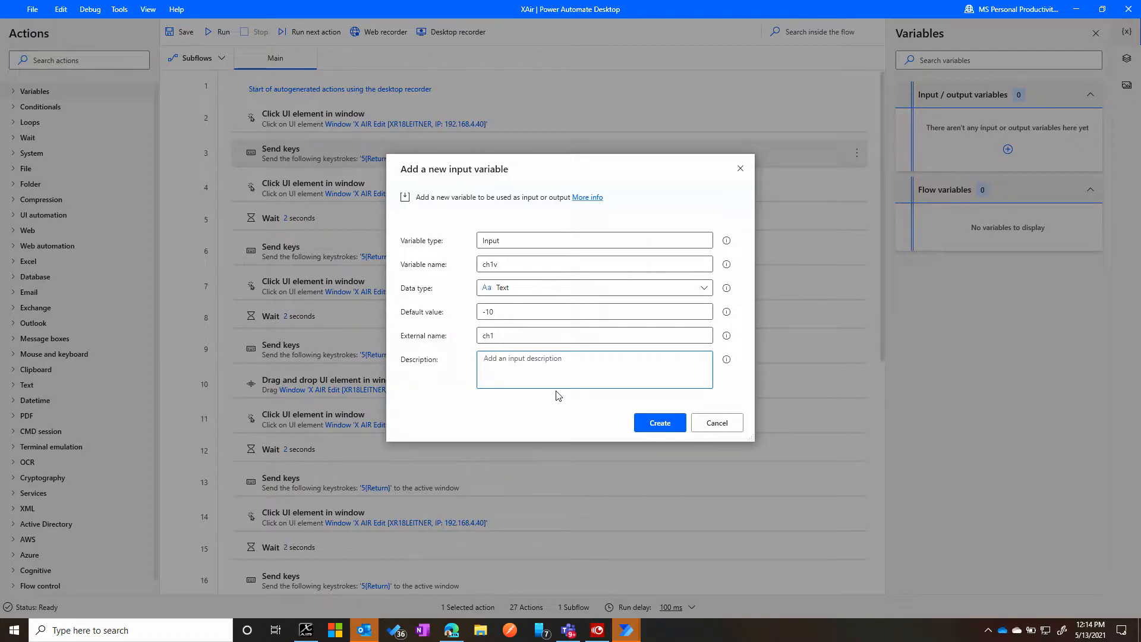
{"action": "type", "text": "Channell 1 Volume"}
{"action": "left_click", "coordinate": [675, 423]}
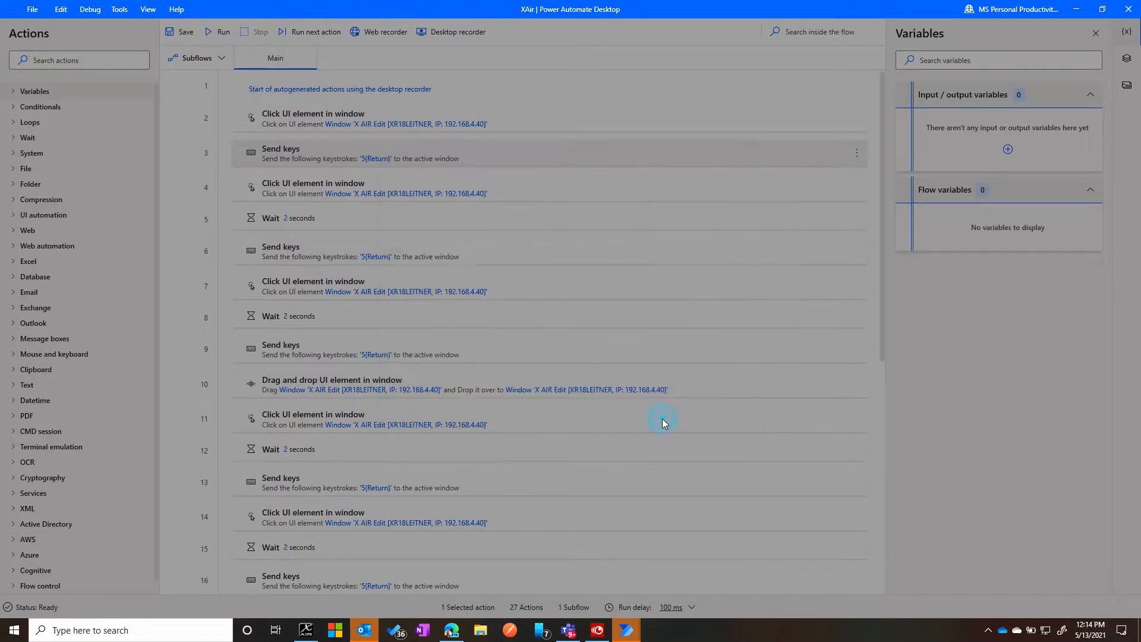
- Add a text input variable named Ch2v with default value -10
{"action": "left_click", "coordinate": [1093, 123]}
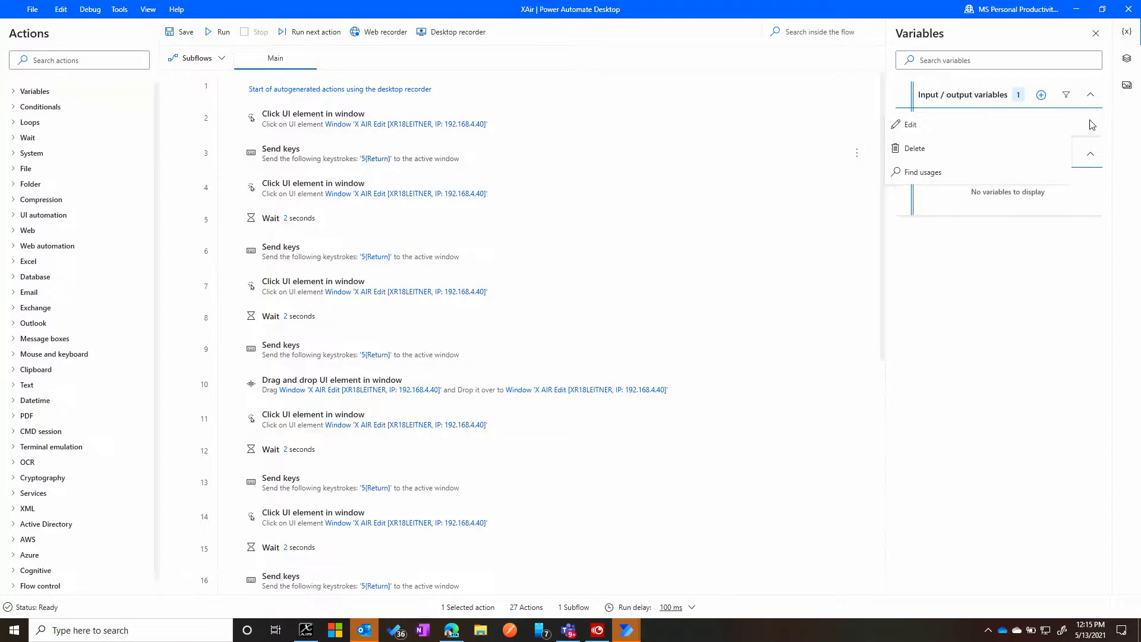
{"action": "left_click", "coordinate": [979, 78]}
{"action": "left_click", "coordinate": [1042, 96]}
{"action": "left_click", "coordinate": [950, 119]}
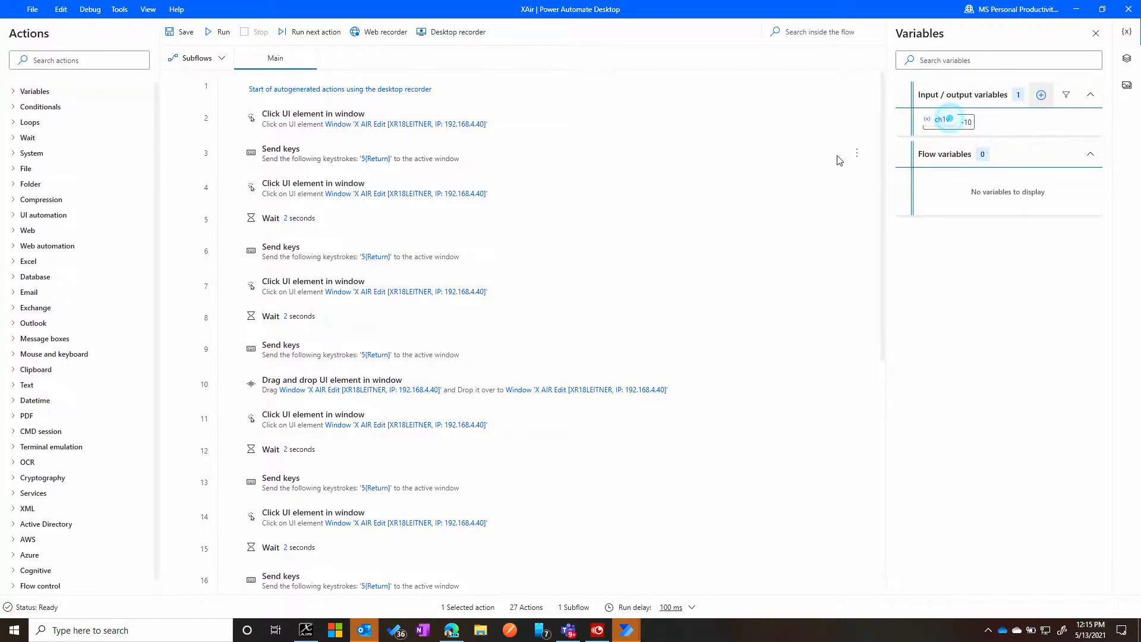
{"action": "left_click", "coordinate": [548, 236]}
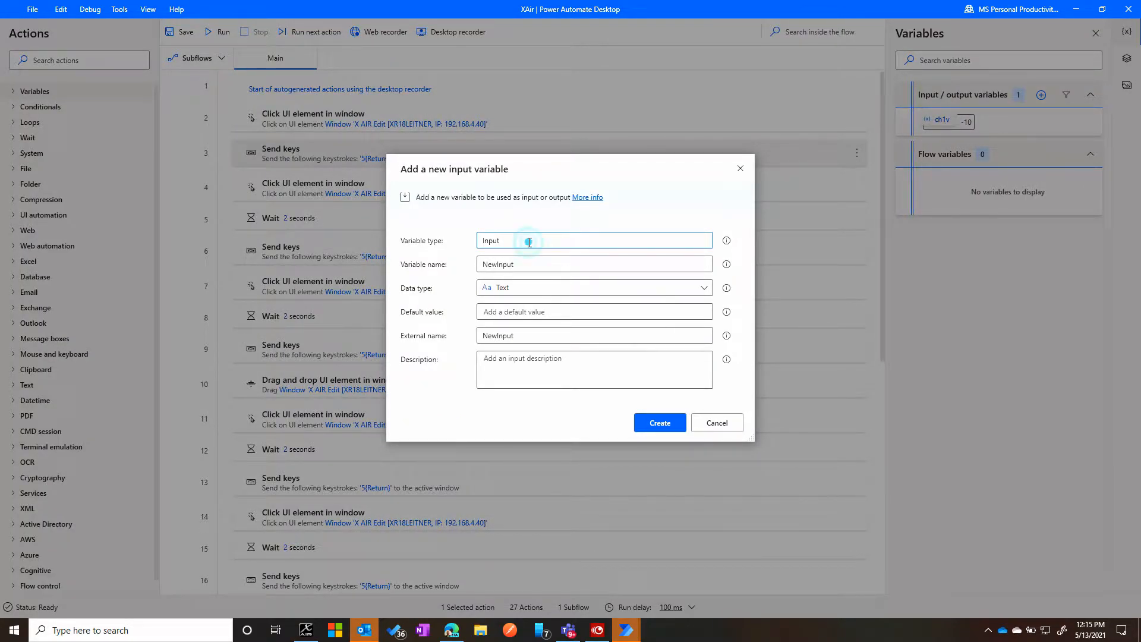
{"action": "left_click", "coordinate": [520, 240]}
{"action": "left_click", "coordinate": [517, 266]}
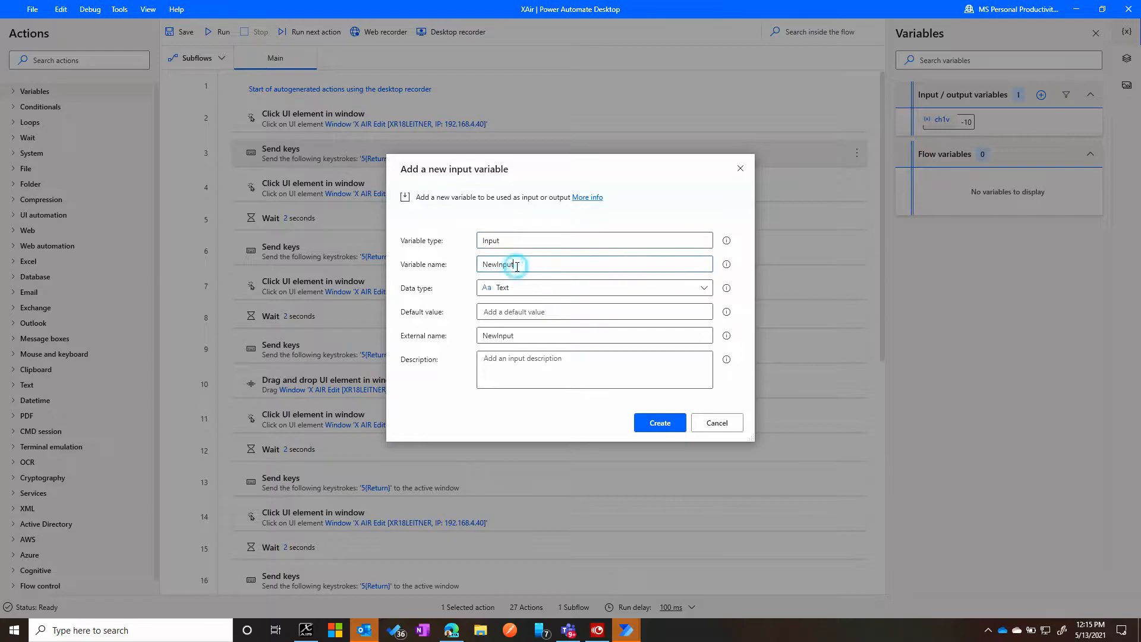
{"action": "double_click", "coordinate": [492, 262]}
{"action": "type", "text": "Ch2v"}
{"action": "key", "text": "Tab"}
{"action": "type", "text": "-10"}
{"action": "key", "text": "Tab"}
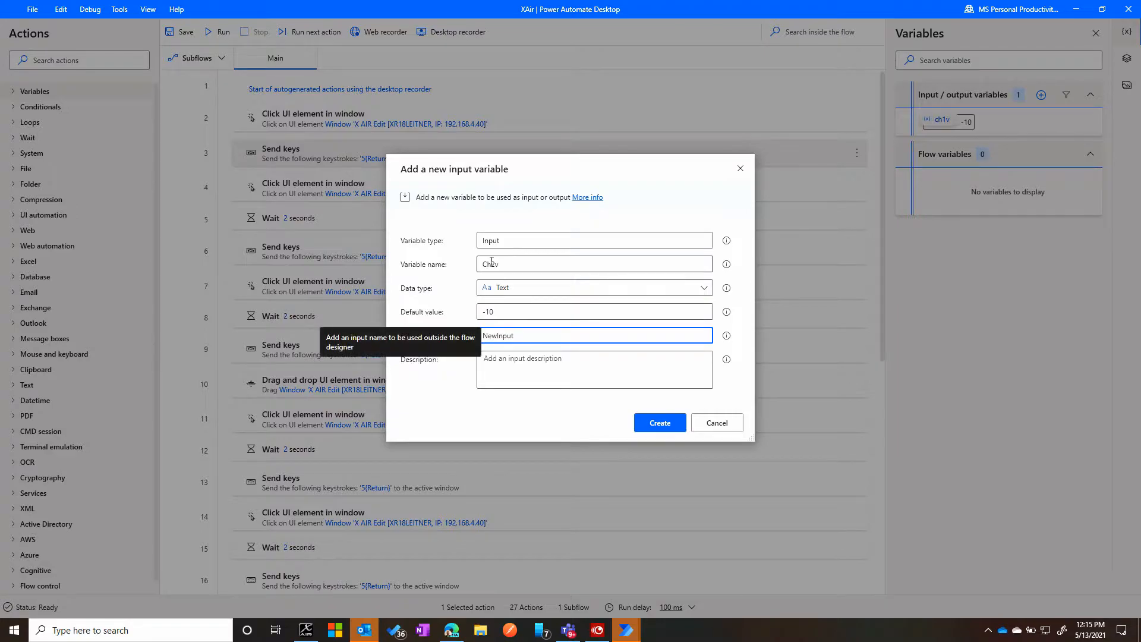
- Set the Ch2v variable's external name to ch2vNewInput, fill in its description, and create it
{"action": "type", "text": "ch2"}
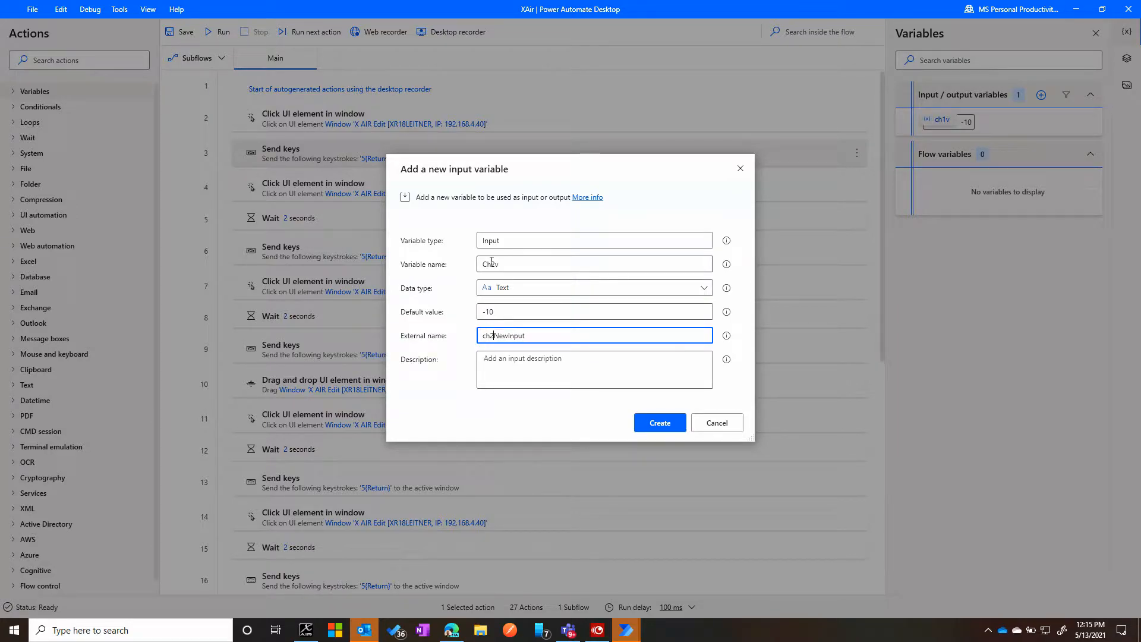
{"action": "type", "text": "v"}
{"action": "key", "text": "Tab"}
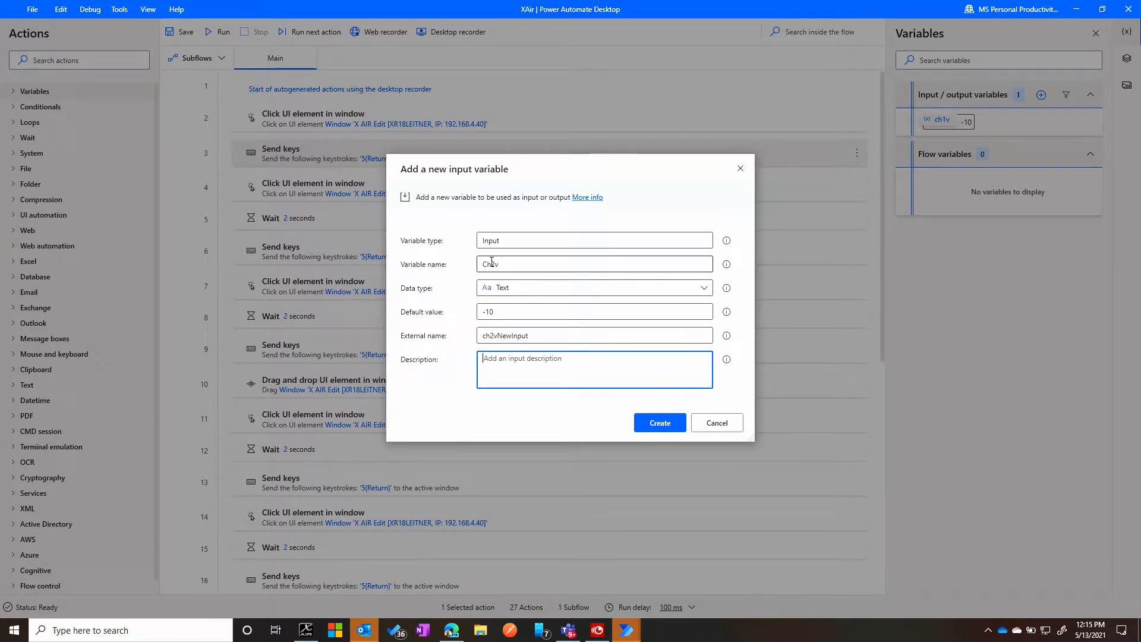
{"action": "type", "text": "Channel 2 Volume"}
{"action": "left_click", "coordinate": [658, 422]}
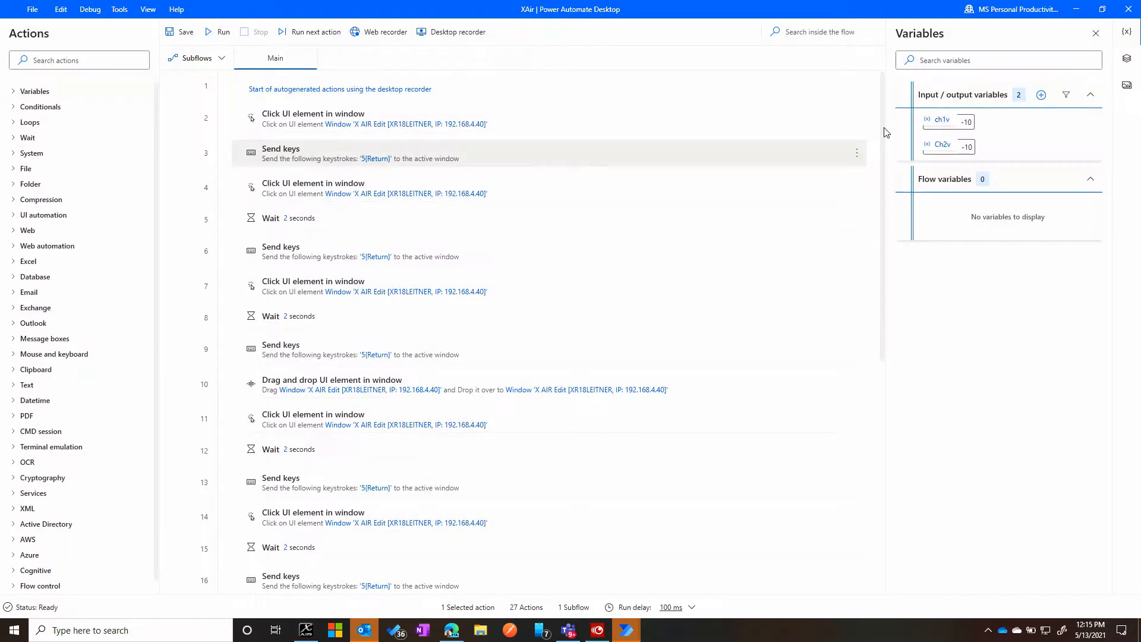
- Add a text input variable named ch3v with default value -10 and external name ch3vNewInput
{"action": "double_click", "coordinate": [952, 123]}
{"action": "double_click", "coordinate": [494, 263]}
{"action": "type", "text": "ch3"}
{"action": "key", "text": "Tab"}
{"action": "key", "text": "Tab"}
{"action": "type", "text": "-10"}
{"action": "key", "text": "Tab"}
{"action": "type", "text": "ch3v"}
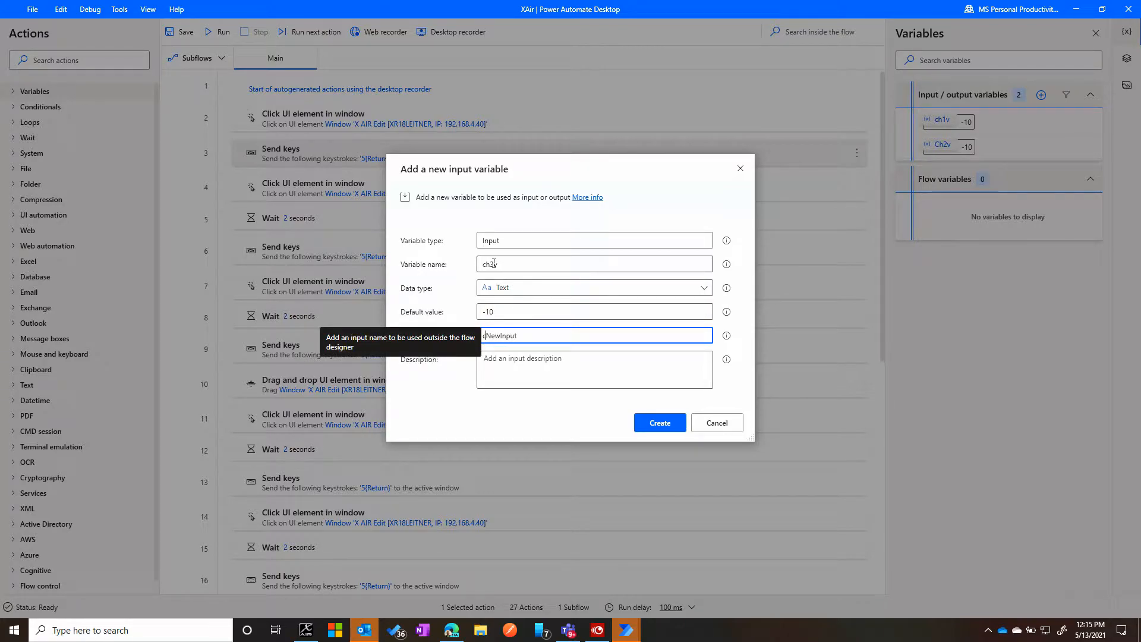
{"action": "key", "text": "Tab"}
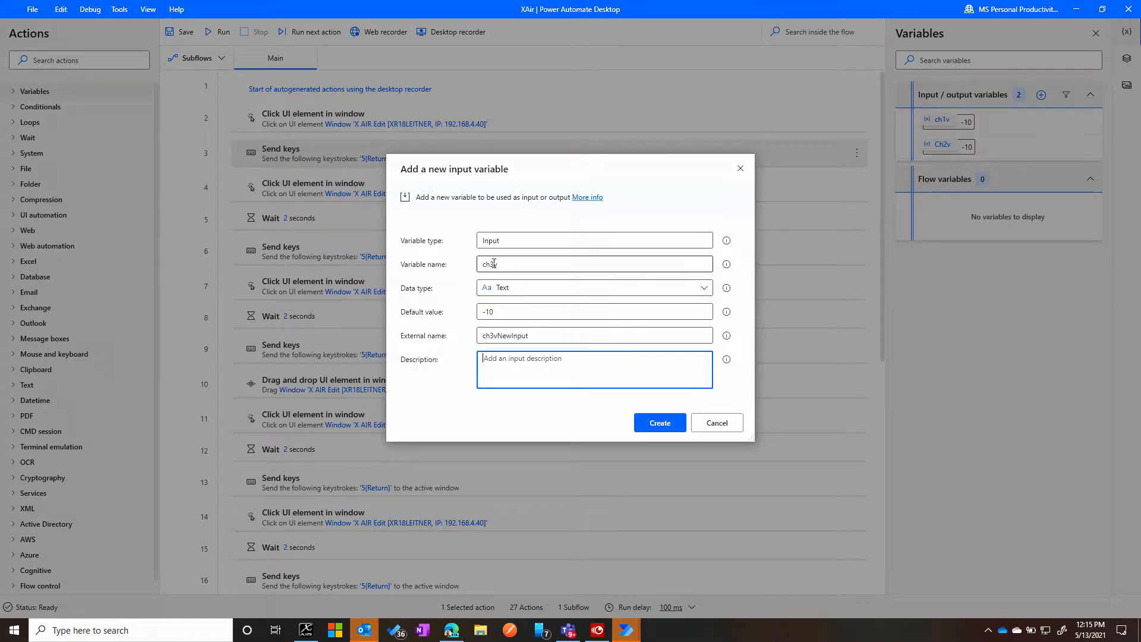
- Describe the ch3v variable as "Channel 3 Volume" and create it
{"action": "left_click", "coordinate": [661, 423]}
{"action": "left_click", "coordinate": [552, 373]}
{"action": "type", "text": "Channel 3 Volume"}
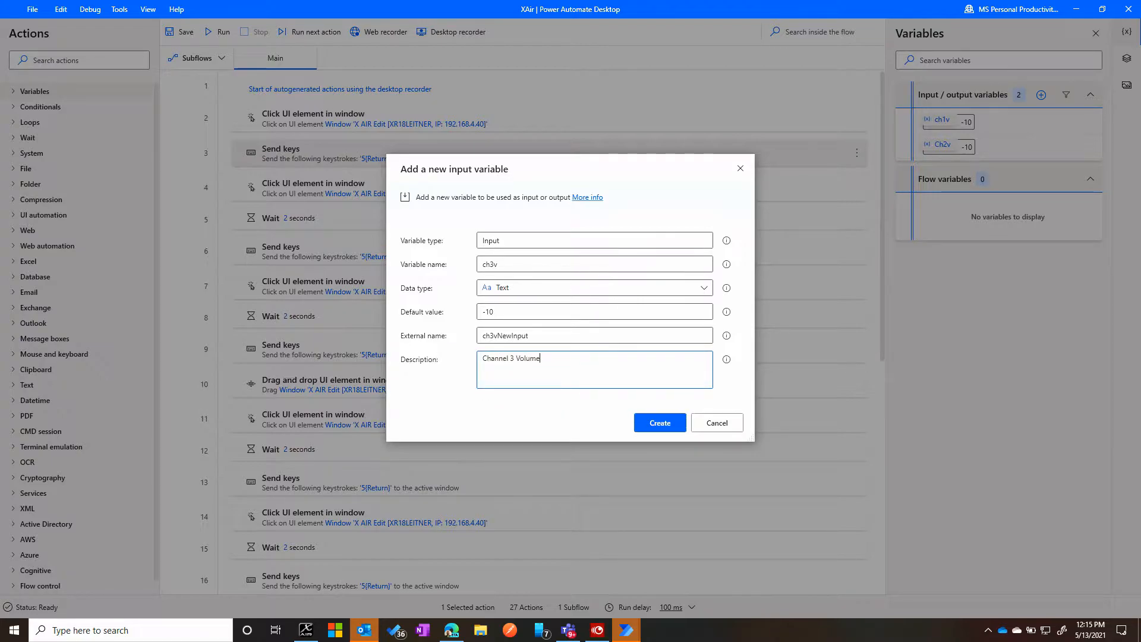
{"action": "left_click", "coordinate": [659, 421]}
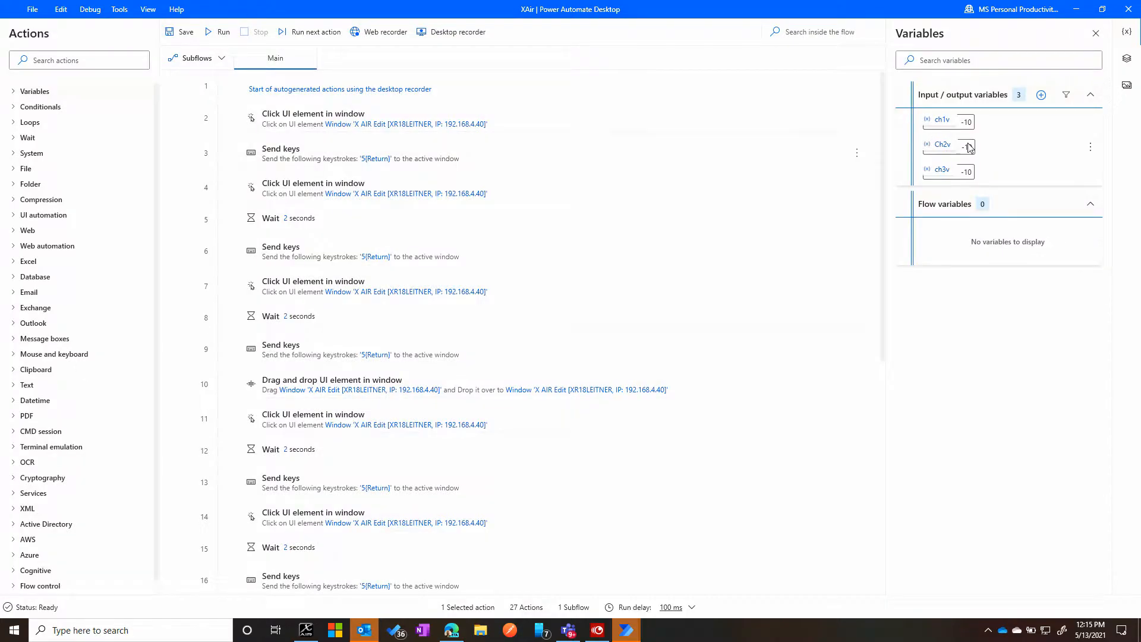
- Start a new text input variable and name it ch5v
{"action": "left_click", "coordinate": [1041, 95]}
{"action": "left_click", "coordinate": [945, 122]}
{"action": "left_click", "coordinate": [598, 237]}
{"action": "left_click", "coordinate": [551, 246]}
{"action": "left_click", "coordinate": [510, 261]}
{"action": "double_click", "coordinate": [508, 263]}
{"action": "type", "text": "ch5v"}
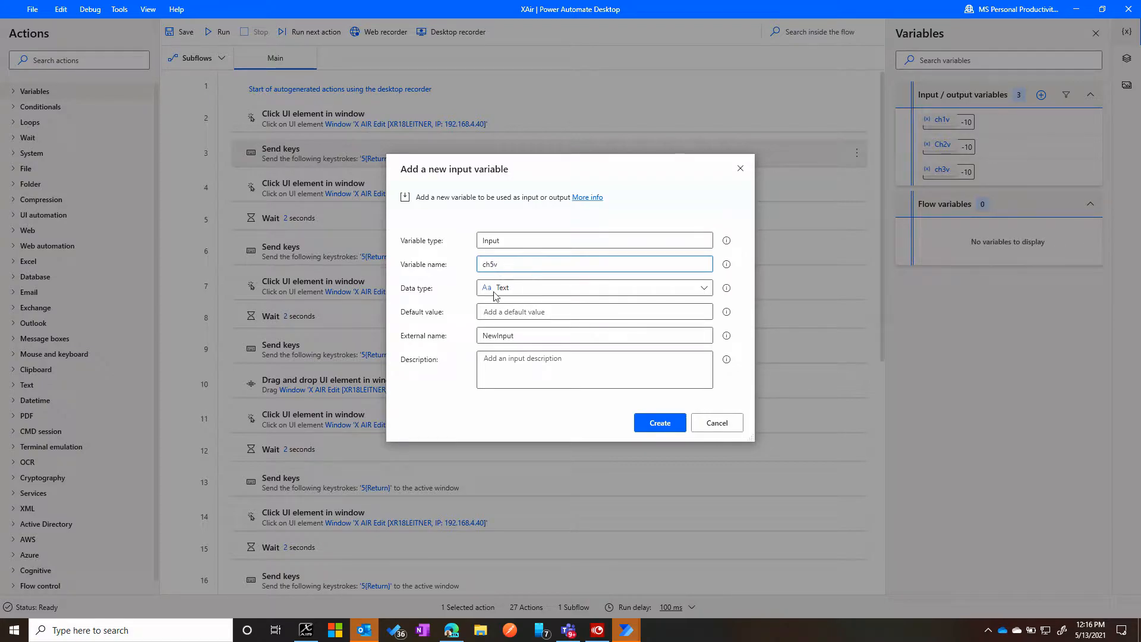
- Set the variable's external name to ch5v and its description to "Channel 5 volume"
{"action": "double_click", "coordinate": [495, 337]}
{"action": "type", "text": "ch5v"}
{"action": "left_click", "coordinate": [485, 375]}
{"action": "type", "text": "Channel 5"}
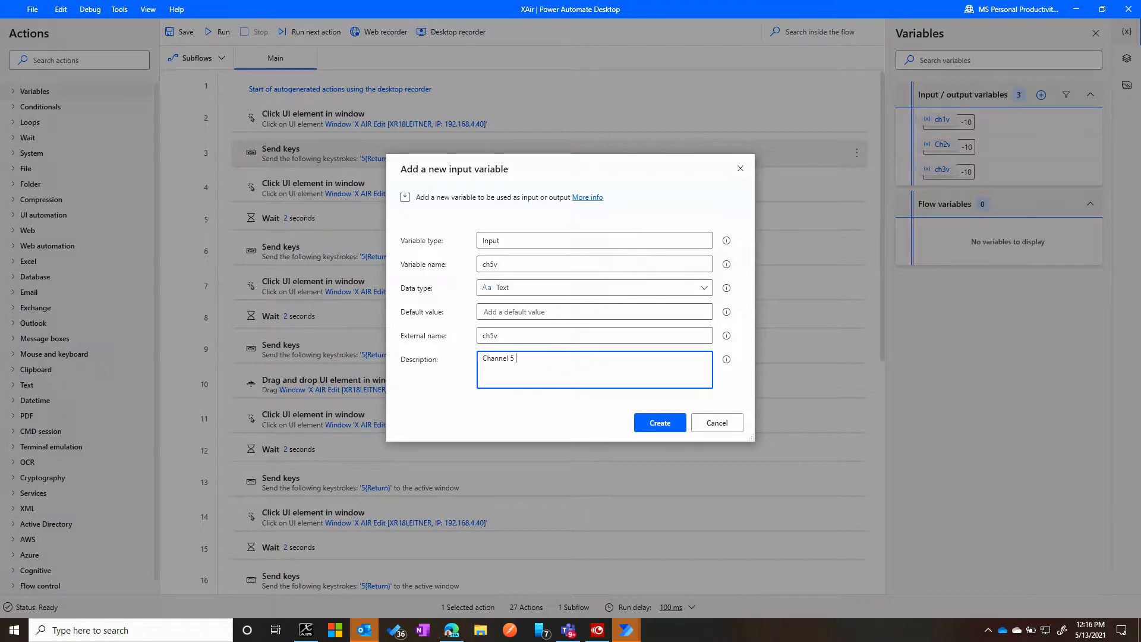
{"action": "type", "text": " volume"}
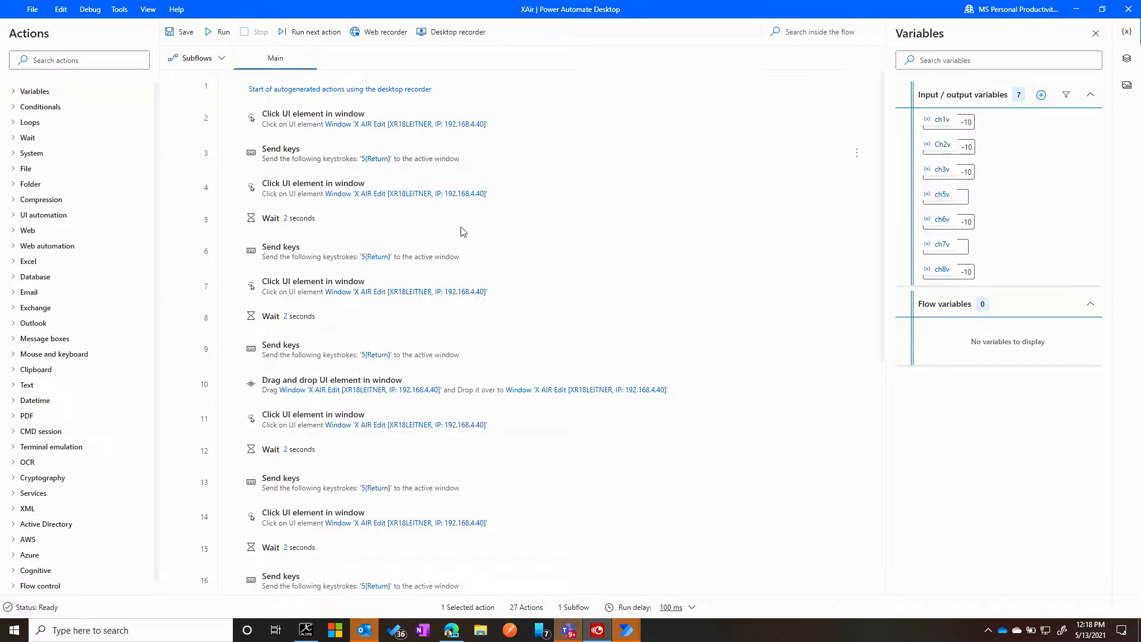
- Edit the first Send keys action to send the ch1v variable instead of 5 before {Return}, and save it
{"action": "left_click", "coordinate": [349, 158]}
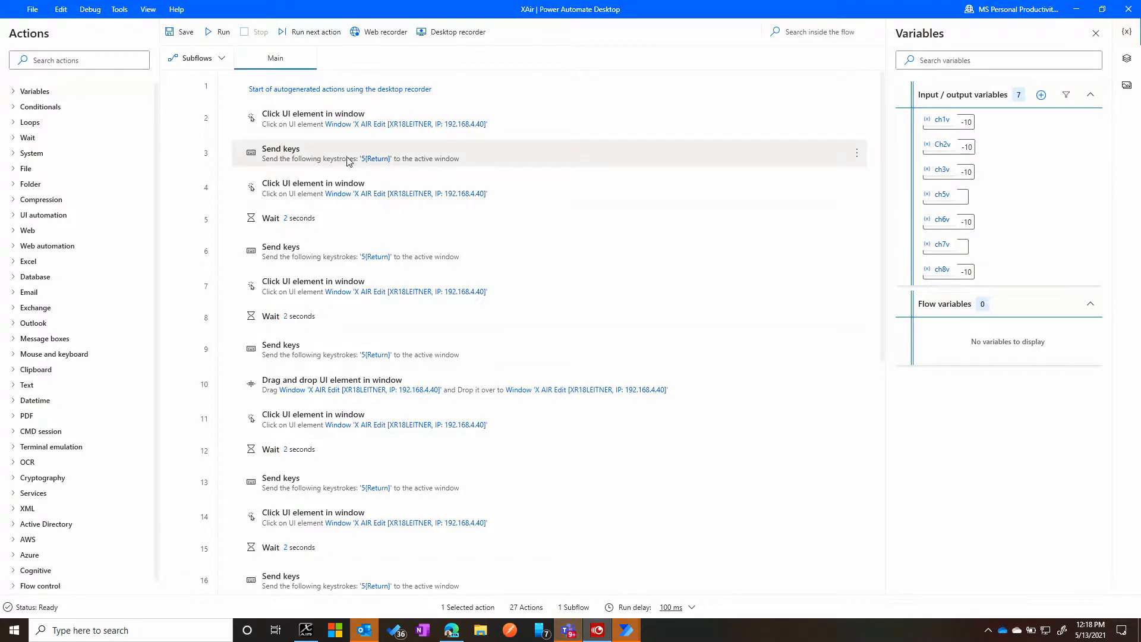
{"action": "left_click", "coordinate": [857, 153]}
{"action": "left_click", "coordinate": [663, 159]}
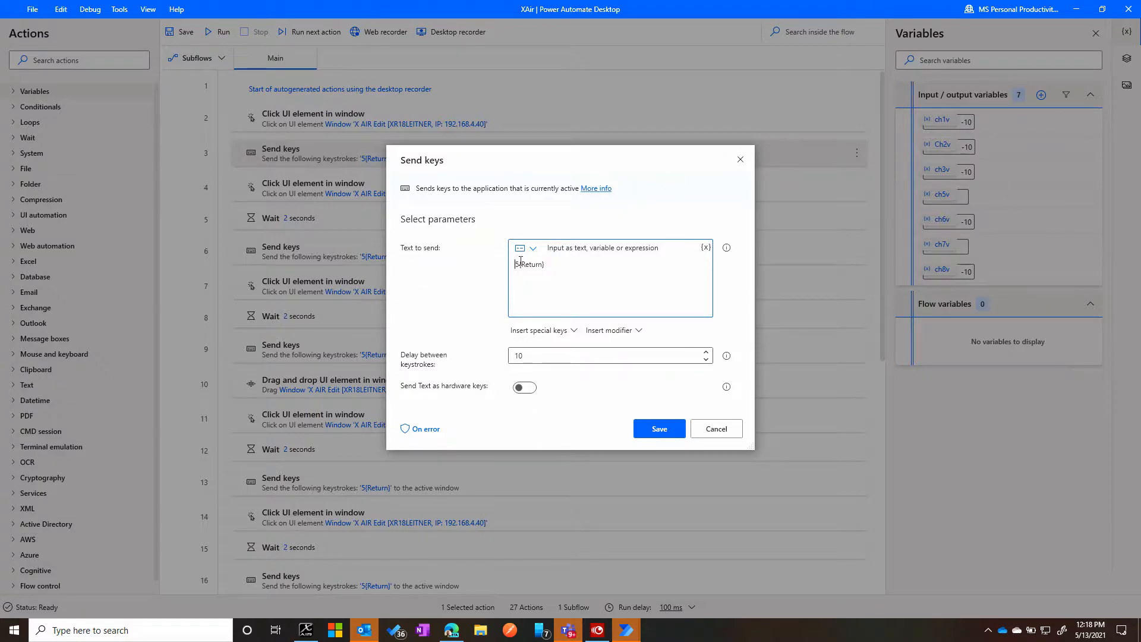
{"action": "left_click", "coordinate": [518, 264]}
{"action": "key", "text": "BackSpace"}
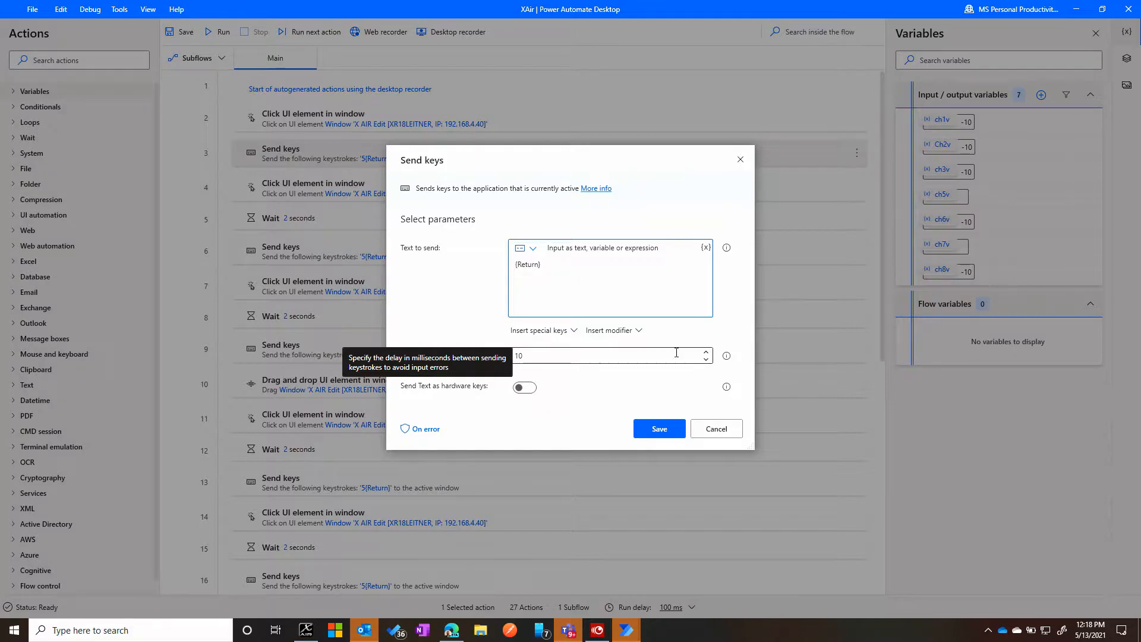
{"action": "left_click", "coordinate": [706, 248]}
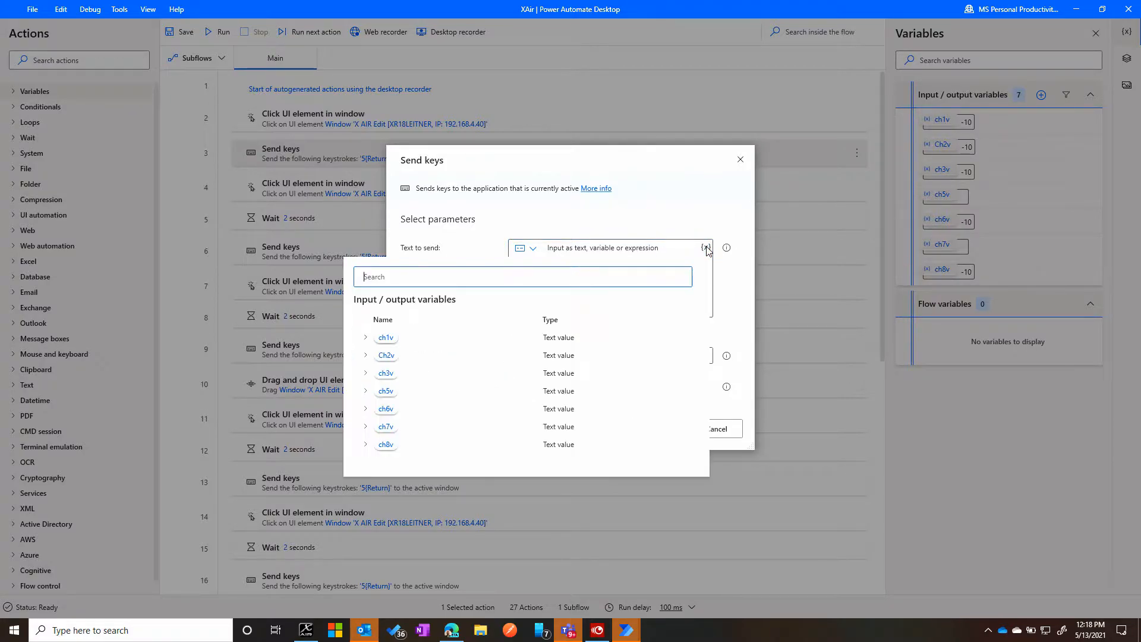
{"action": "left_click", "coordinate": [386, 340]}
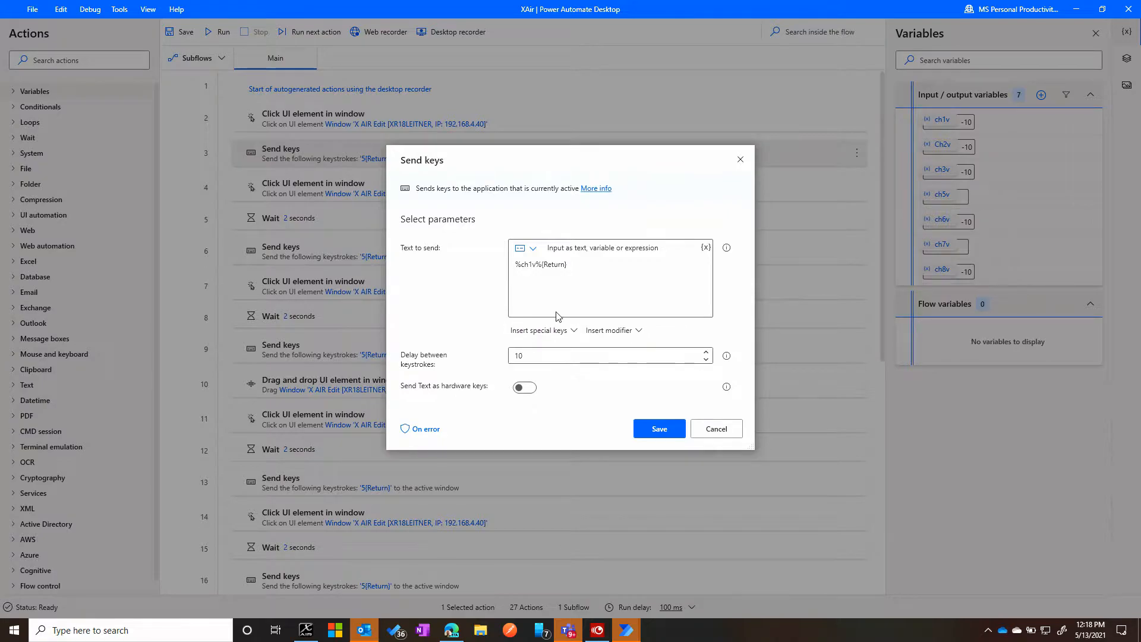
{"action": "left_click_drag", "start_coordinate": [516, 265], "coordinate": [540, 267]}
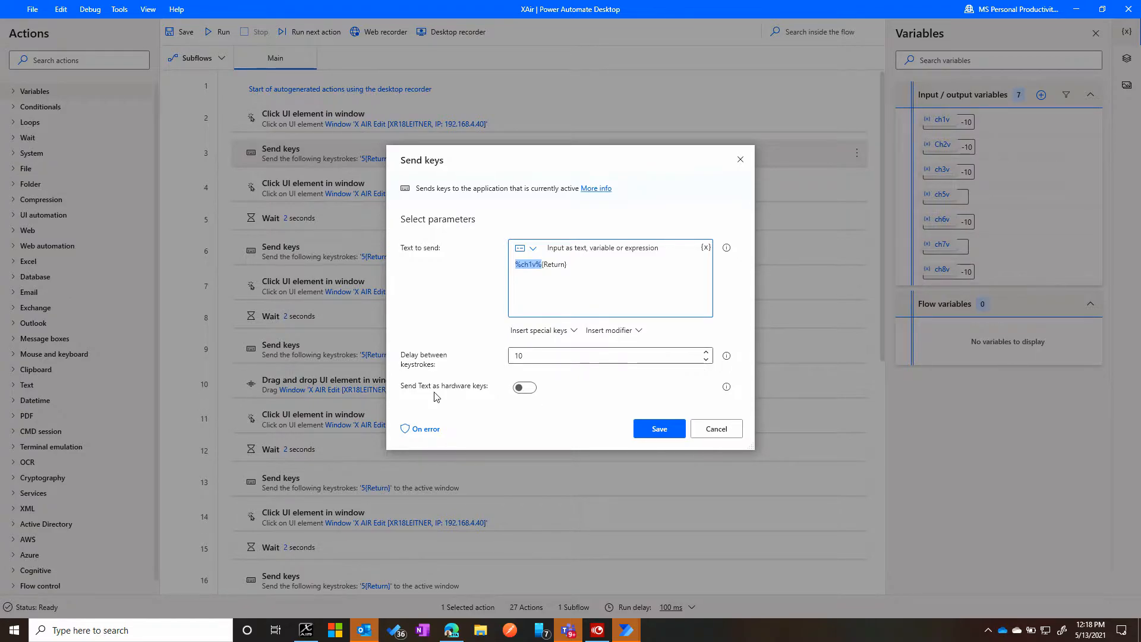
{"action": "left_click", "coordinate": [658, 433]}
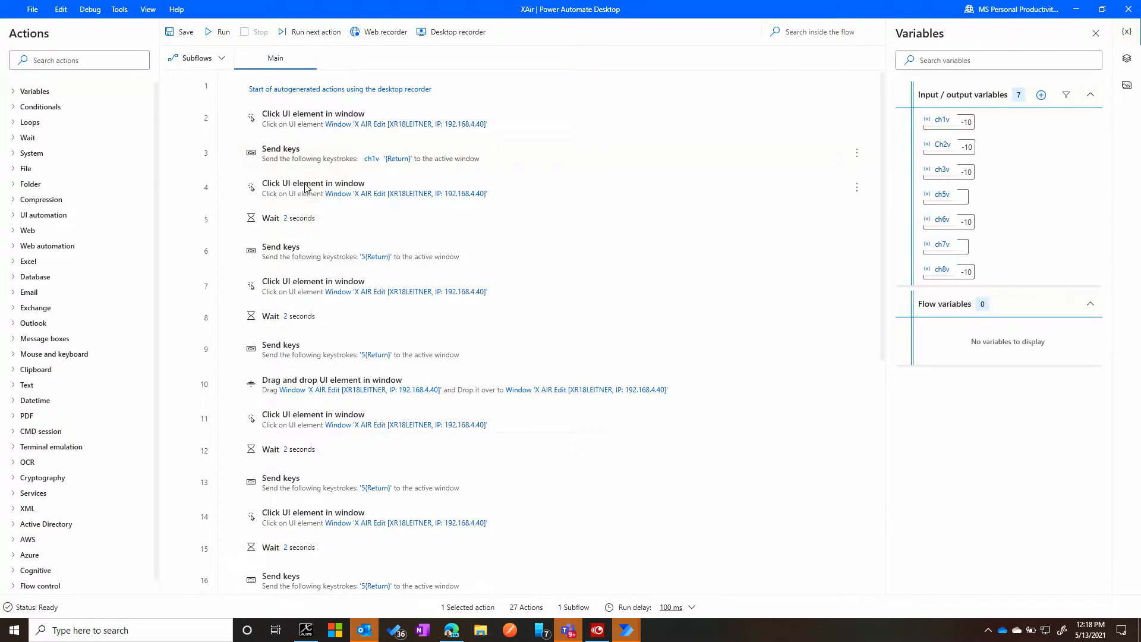
- Select the six 2-second Wait actions between the recorded click and Send keys pairs and delete them together
{"action": "left_click", "coordinate": [301, 221]}
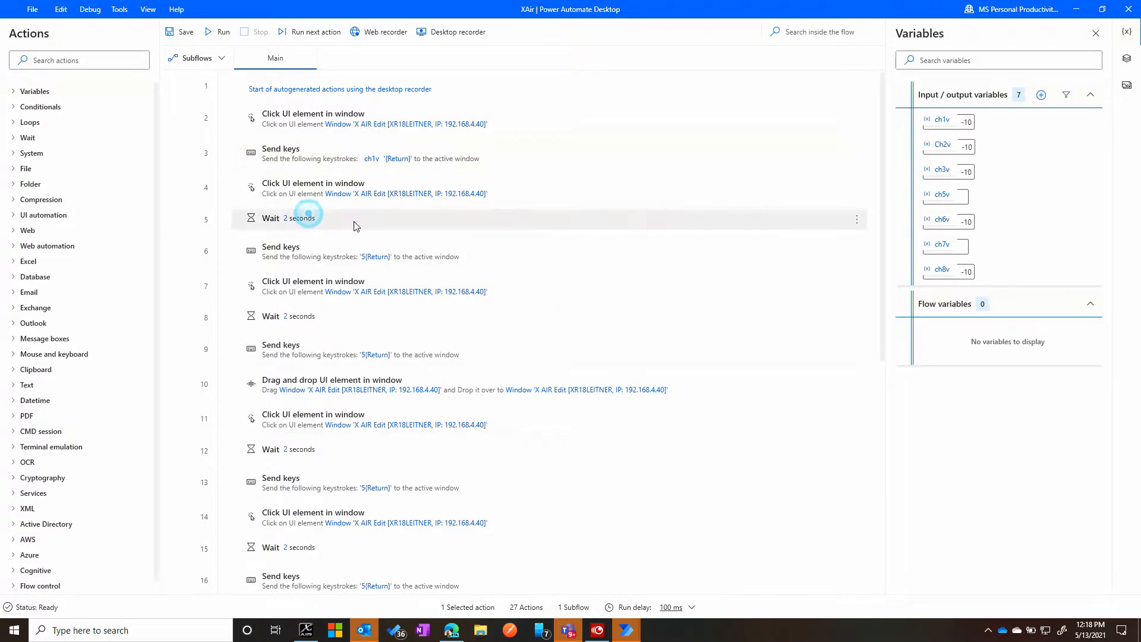
{"action": "left_click", "coordinate": [347, 318], "text": "ctrl"}
{"action": "left_click", "coordinate": [320, 450], "text": "ctrl"}
{"action": "left_click", "coordinate": [318, 559], "text": "ctrl"}
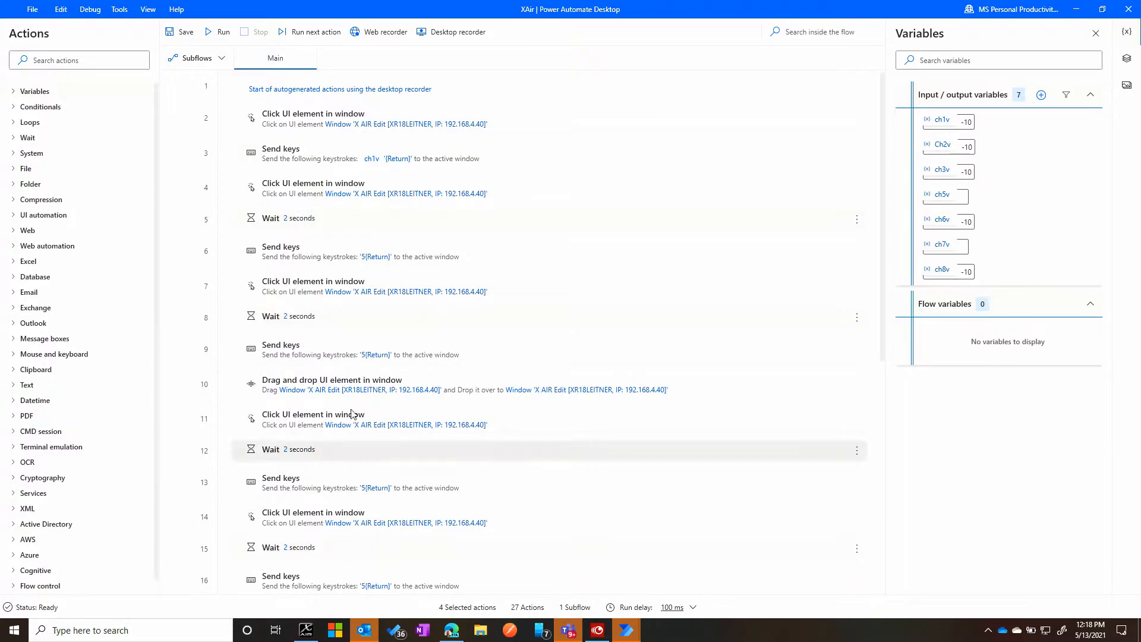
{"action": "scroll", "coordinate": [352, 415], "scroll_direction": "down", "scroll_amount": 3}
{"action": "left_click", "coordinate": [334, 458], "text": "ctrl"}
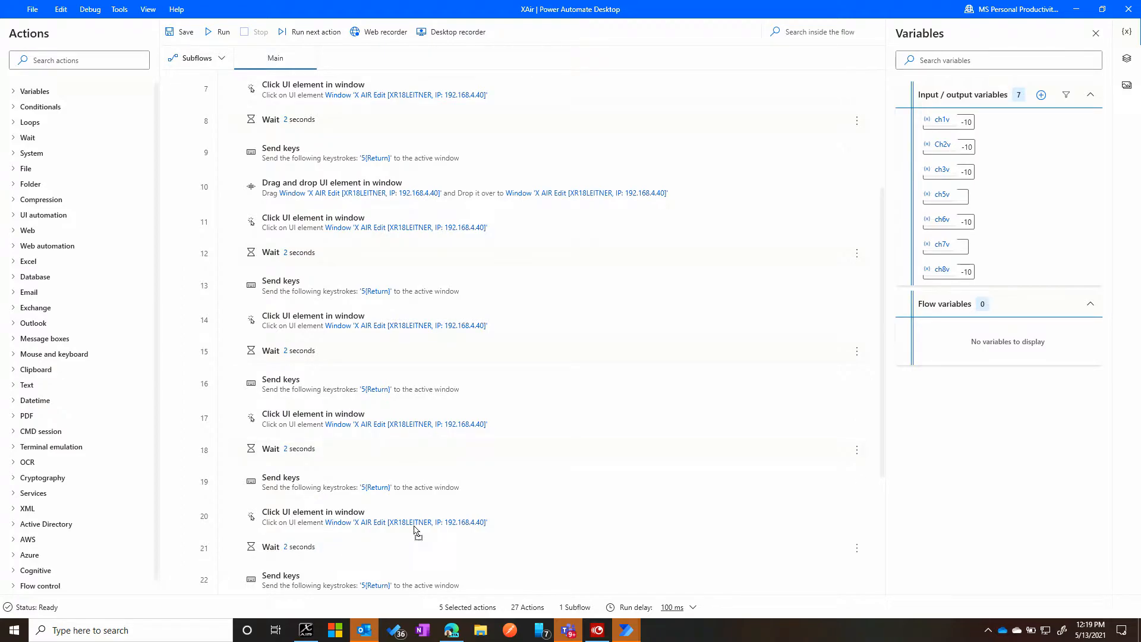
{"action": "left_click", "coordinate": [348, 546], "text": "ctrl"}
{"action": "left_click_drag", "start_coordinate": [465, 371], "coordinate": [467, 374]}
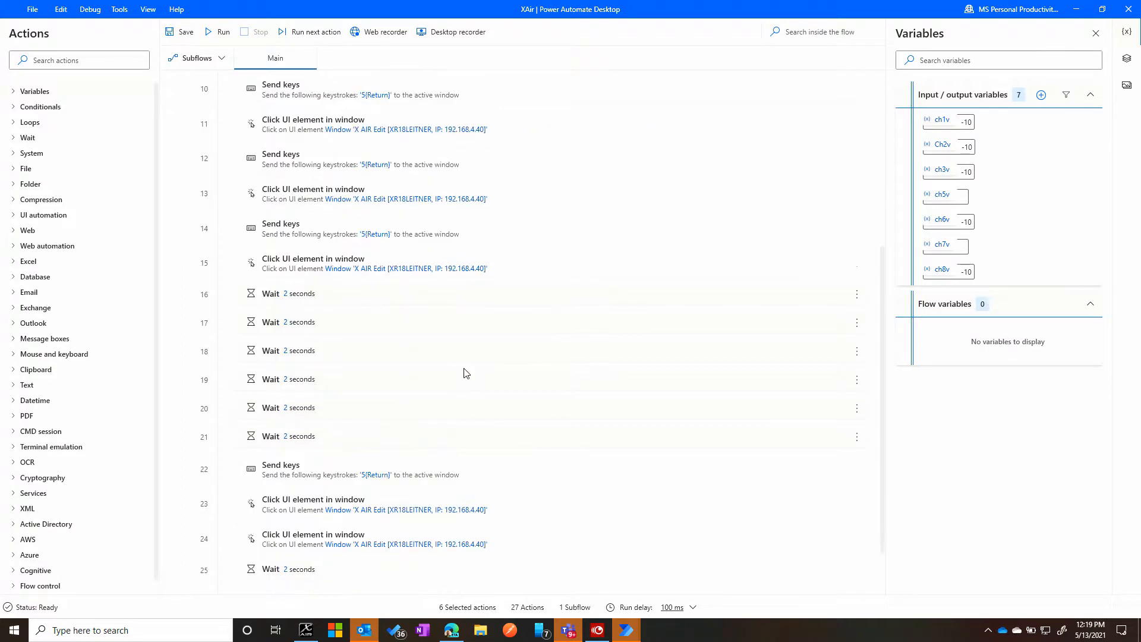
{"action": "key", "text": "Delete"}
- Delete the Drag and drop UI element action, check the remaining actions, and undo the deletion
{"action": "scroll", "coordinate": [314, 291], "scroll_direction": "up", "scroll_amount": 2}
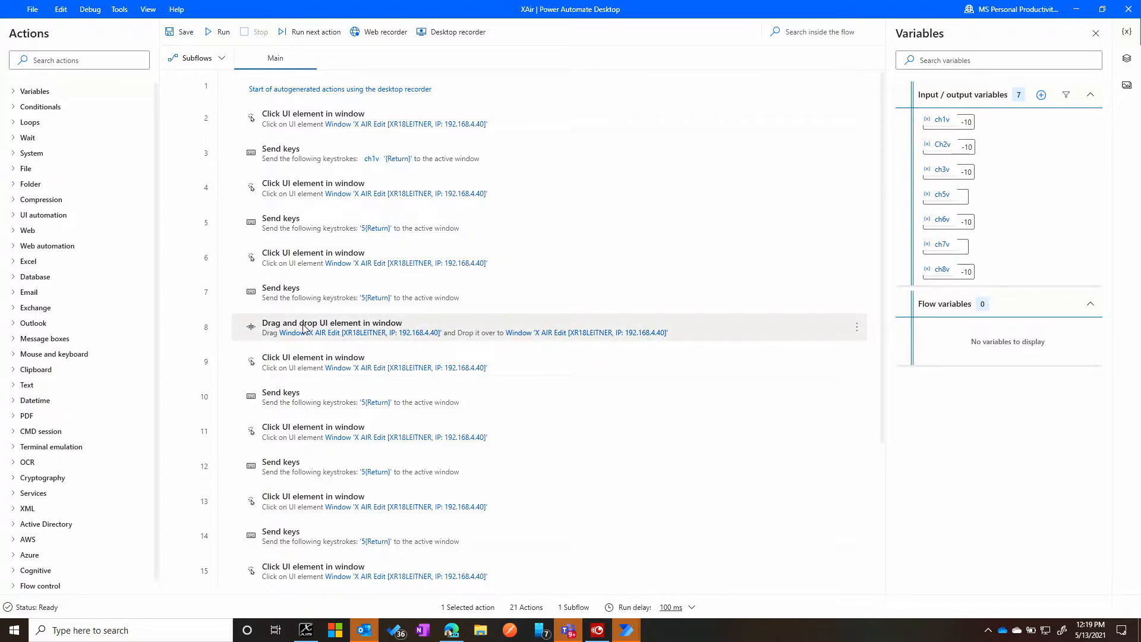
{"action": "key", "text": "Delete"}
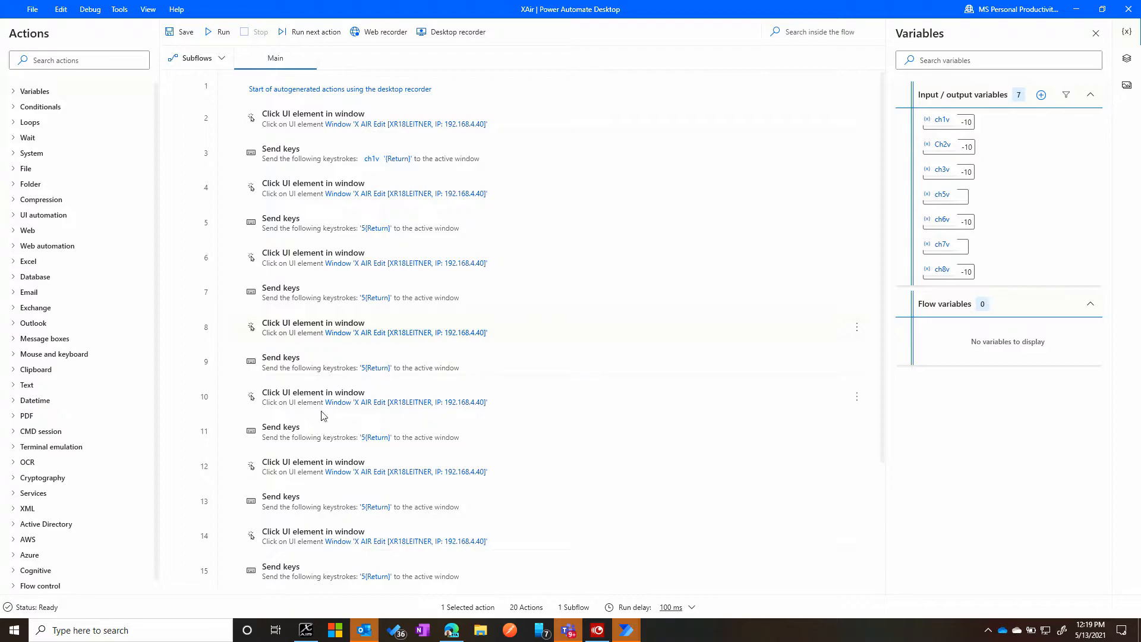
{"action": "scroll", "coordinate": [357, 474], "scroll_direction": "down", "scroll_amount": 3}
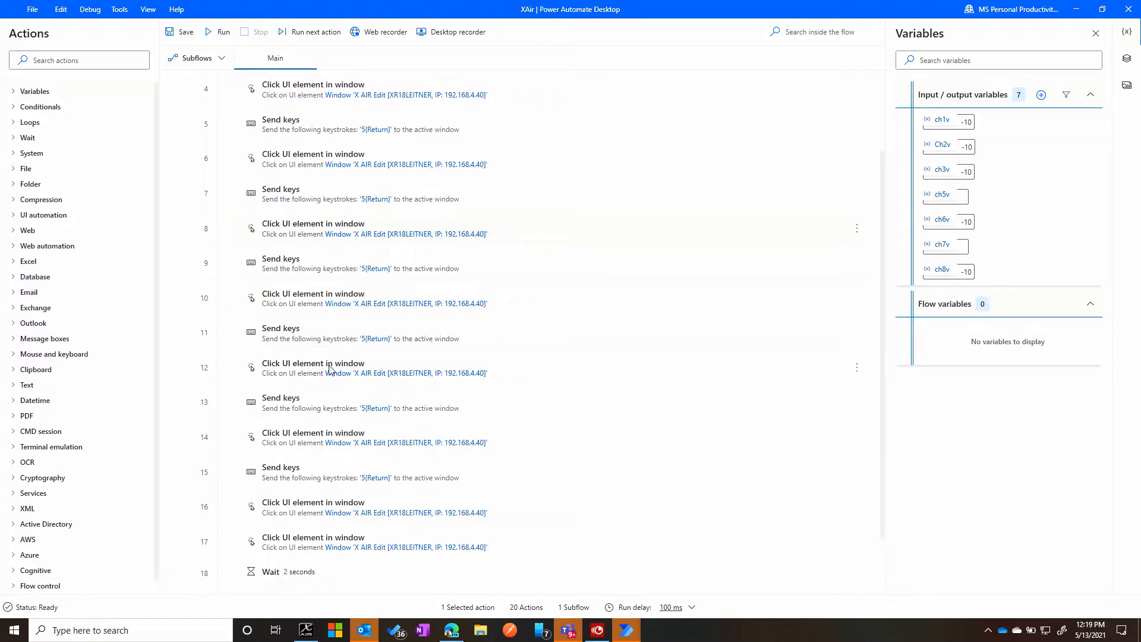
{"action": "scroll", "coordinate": [330, 356], "scroll_direction": "down", "scroll_amount": 2}
{"action": "left_click", "coordinate": [362, 503]}
{"action": "key", "text": "Up"}
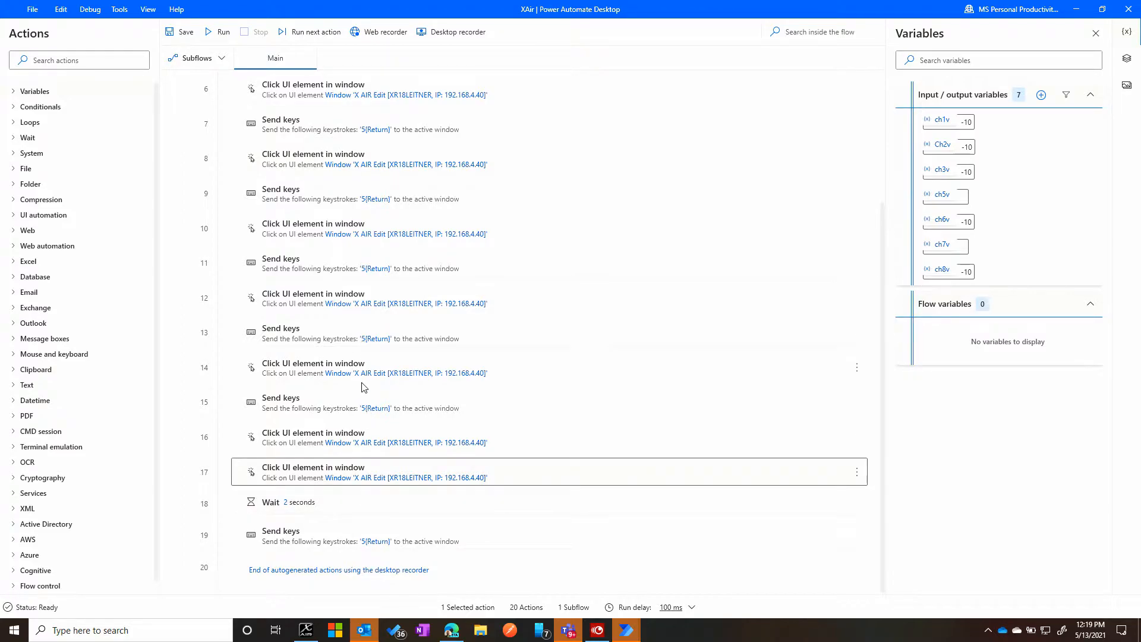
{"action": "scroll", "coordinate": [359, 416], "scroll_direction": "up", "scroll_amount": 3}
{"action": "scroll", "coordinate": [355, 444], "scroll_direction": "down", "scroll_amount": 3}
{"action": "key", "text": "ctrl+z"}
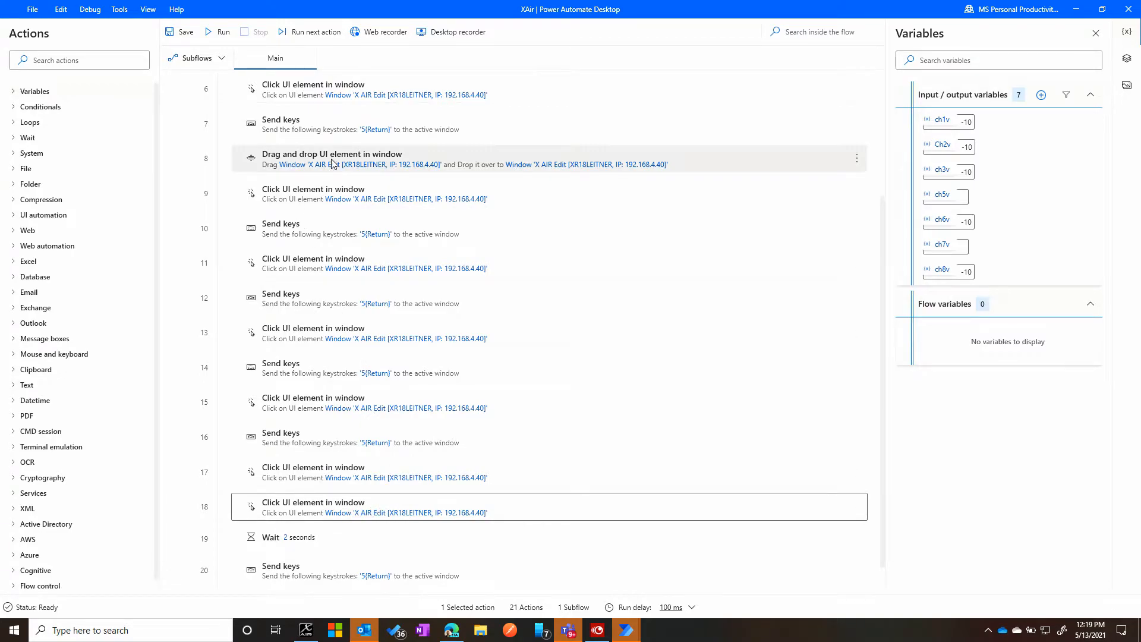
- Delete the Drag and drop UI element in window action from the flow
{"action": "left_click", "coordinate": [856, 158]}
{"action": "left_click", "coordinate": [669, 407]}
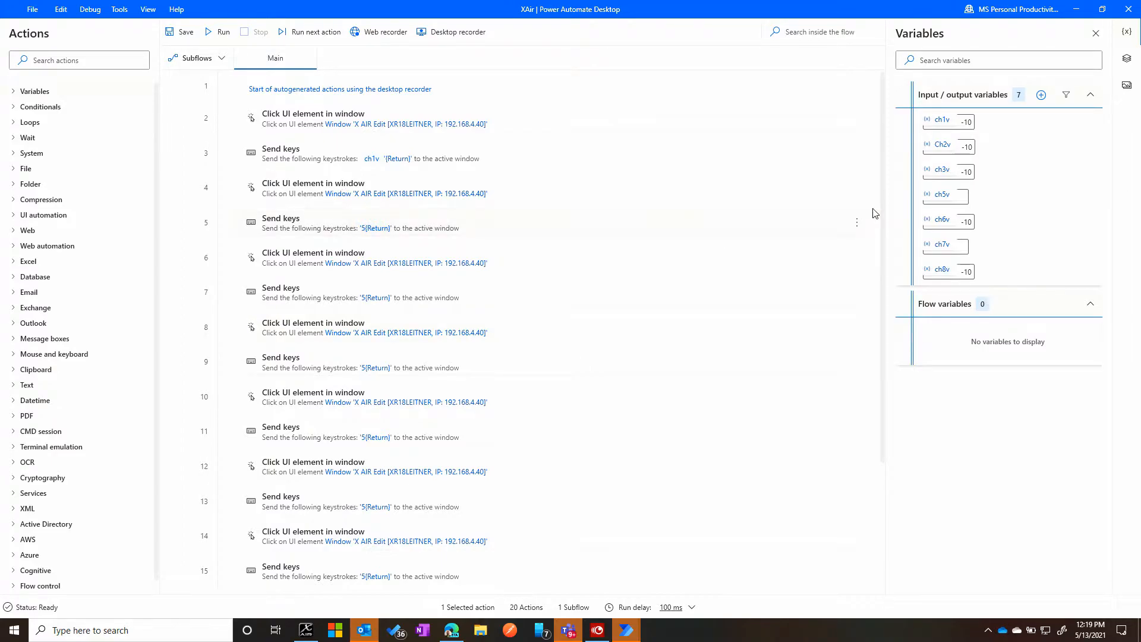
- Edit the second Send keys action to send the Ch2v variable instead of 5 before {Return}, and save it
{"action": "left_click", "coordinate": [855, 229]}
{"action": "left_click", "coordinate": [715, 226]}
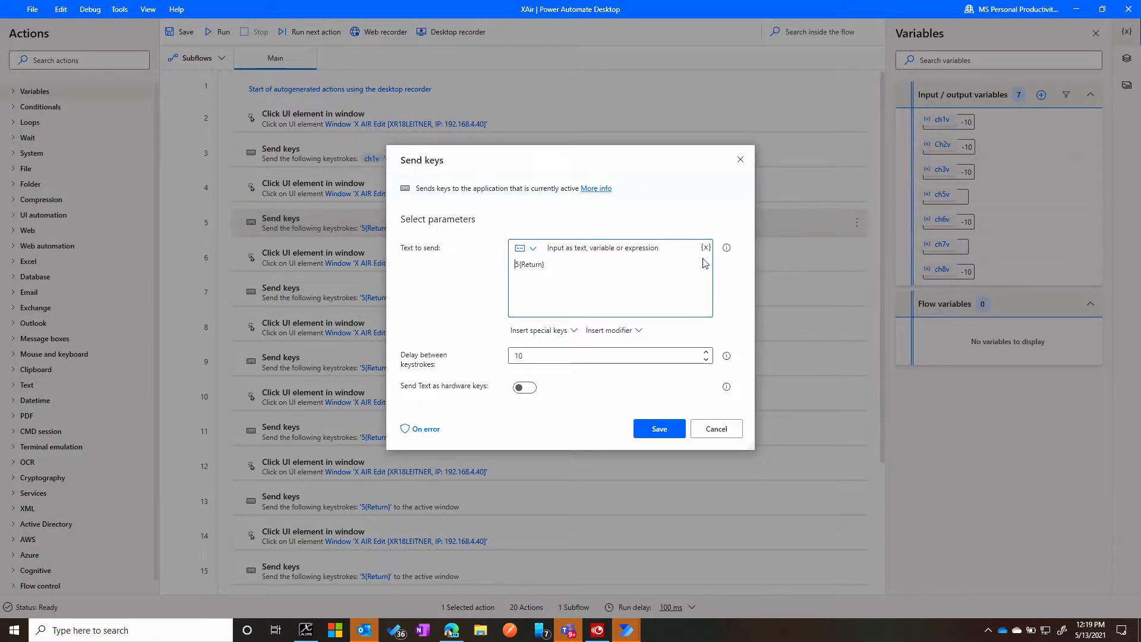
{"action": "left_click", "coordinate": [518, 262]}
{"action": "key", "text": "BackSpace"}
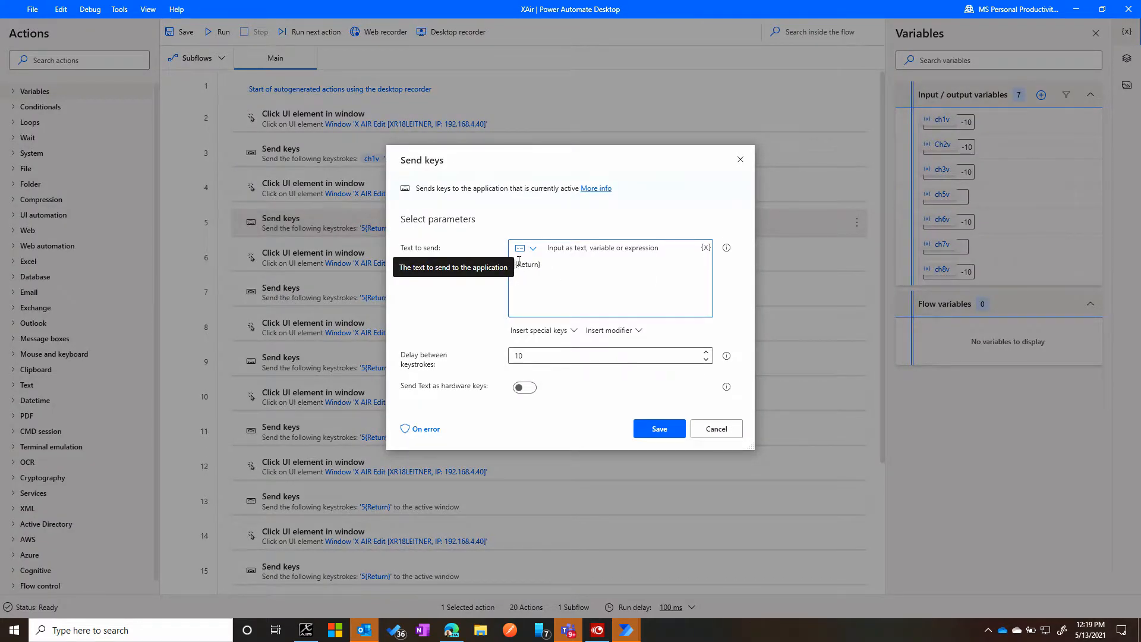
{"action": "left_click", "coordinate": [706, 248]}
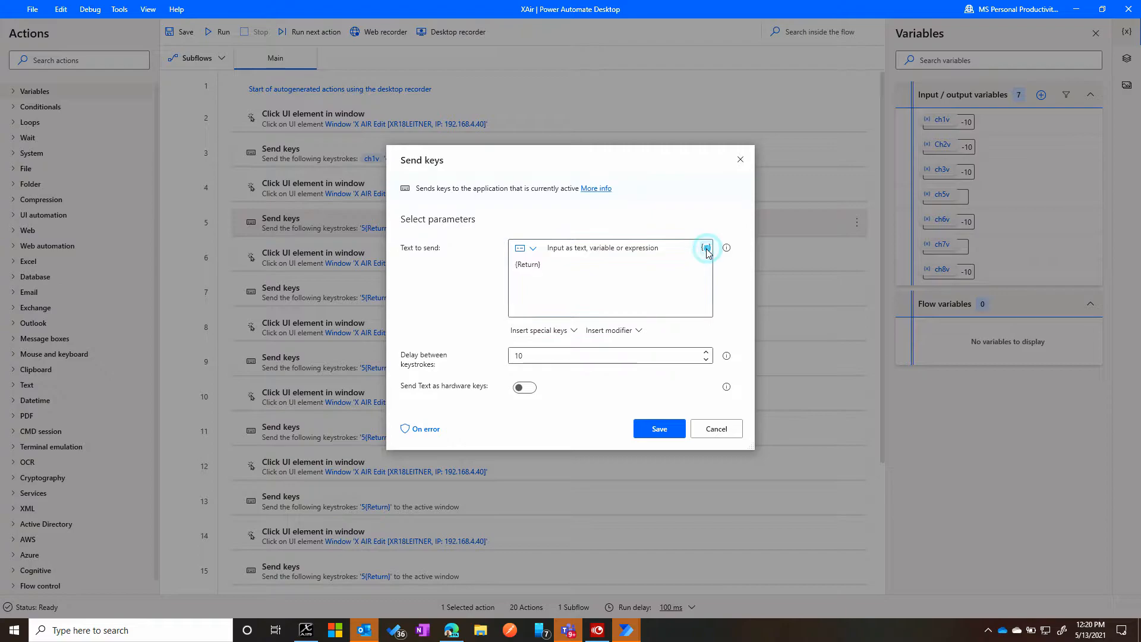
{"action": "left_click", "coordinate": [387, 356]}
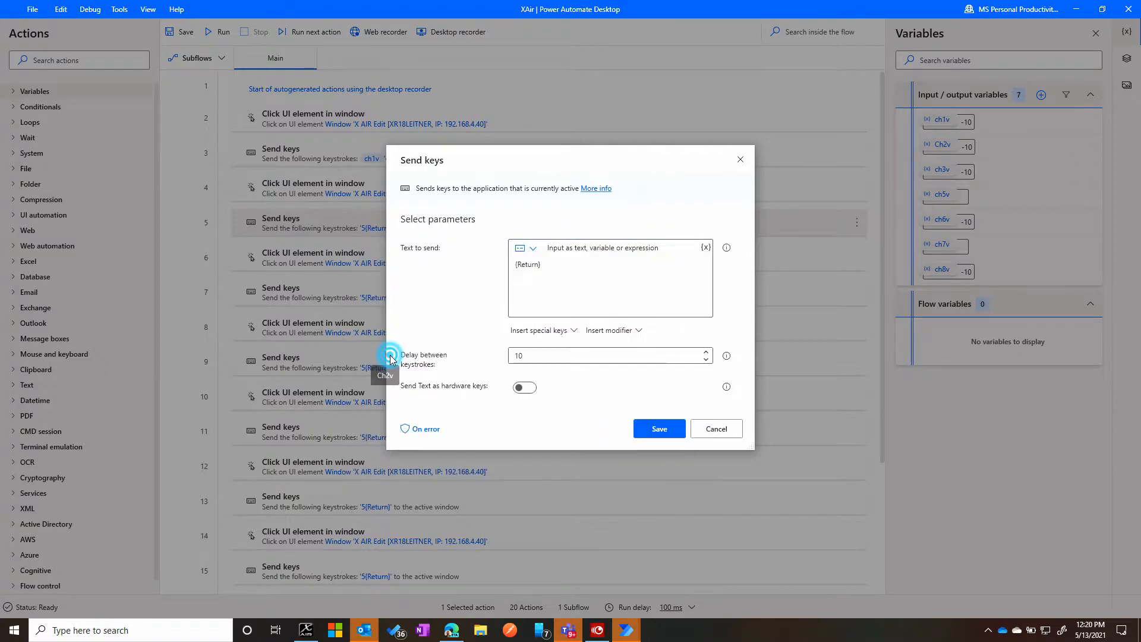
{"action": "left_click", "coordinate": [659, 429]}
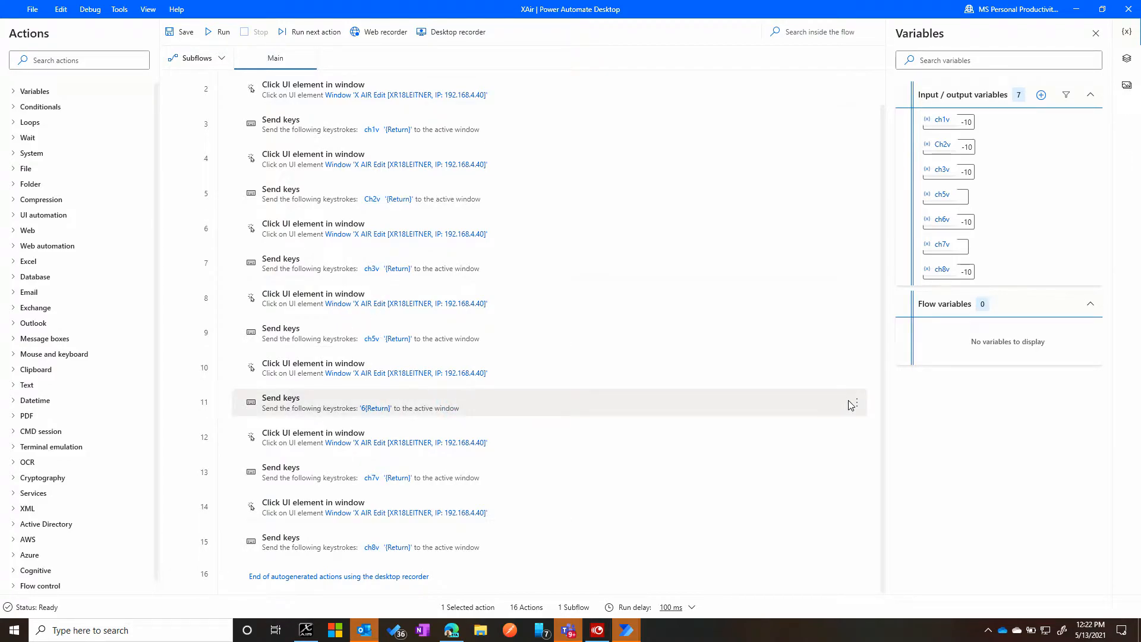
- Edit the fifth Send keys action to send the ch6v variable instead of 6 before {Return}, and save it
{"action": "left_click", "coordinate": [858, 402]}
{"action": "left_click", "coordinate": [684, 357]}
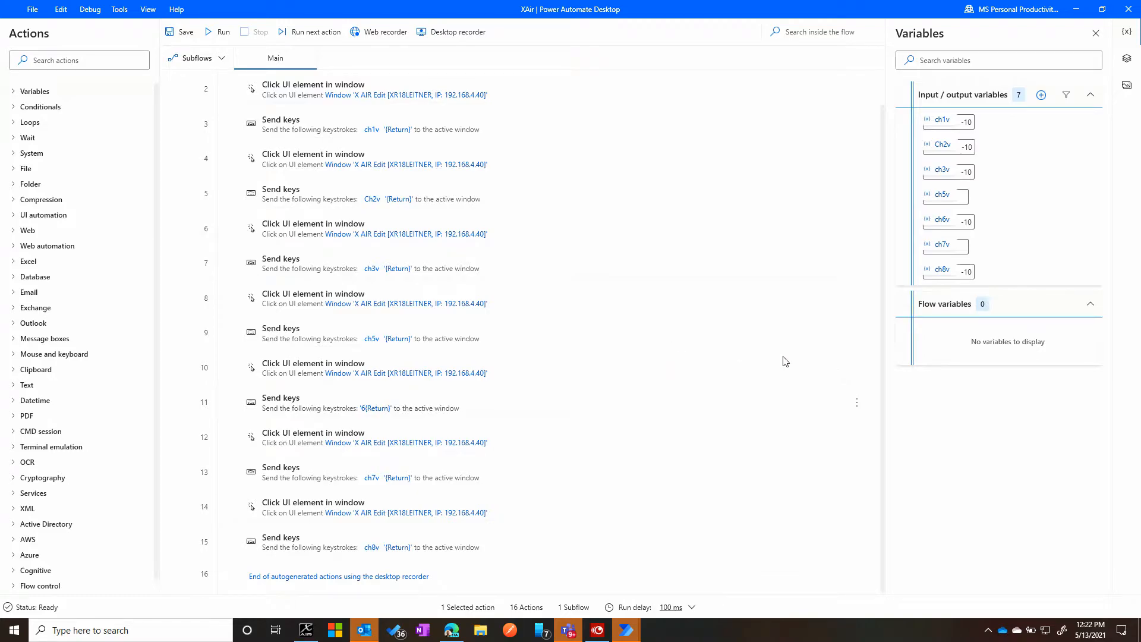
{"action": "key", "text": "Delete"}
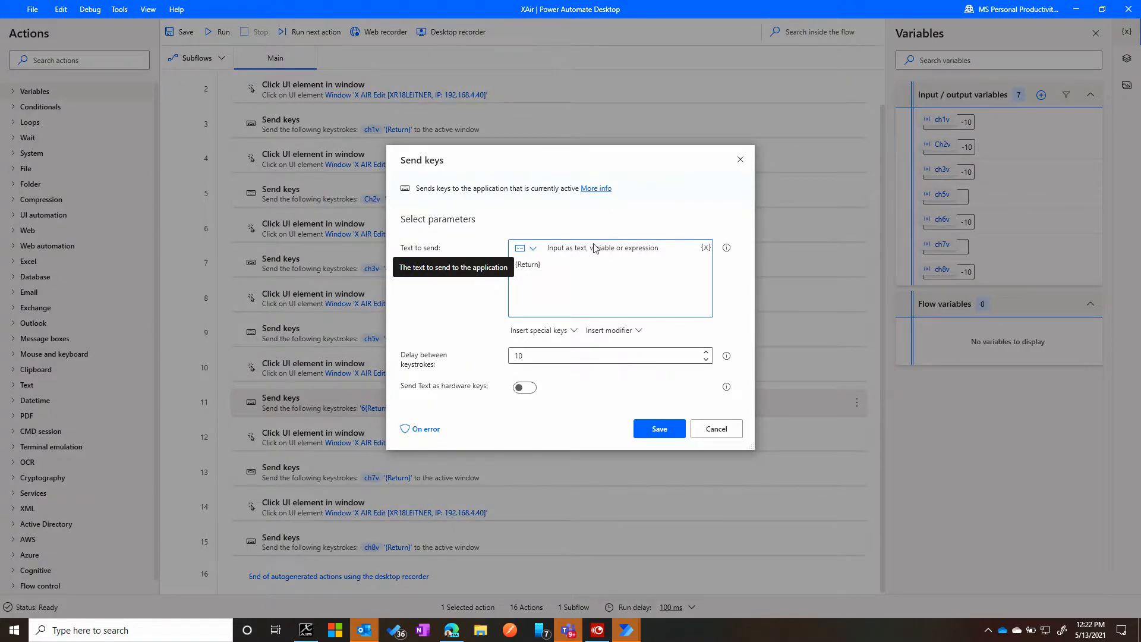
{"action": "left_click", "coordinate": [706, 247]}
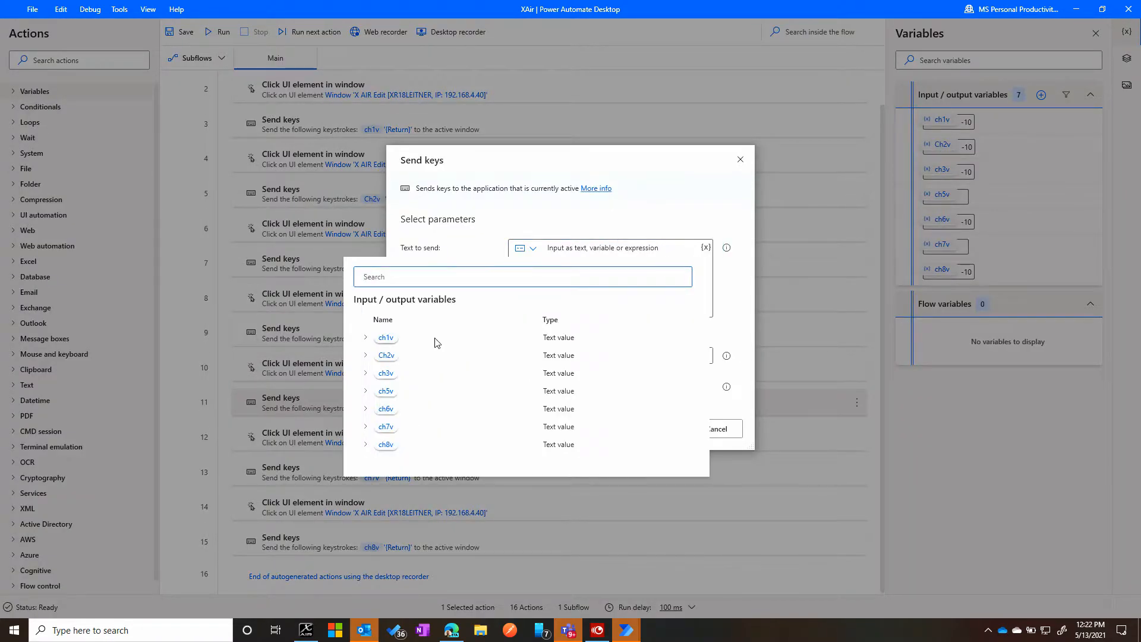
{"action": "left_click", "coordinate": [384, 409]}
{"action": "left_click", "coordinate": [663, 428]}
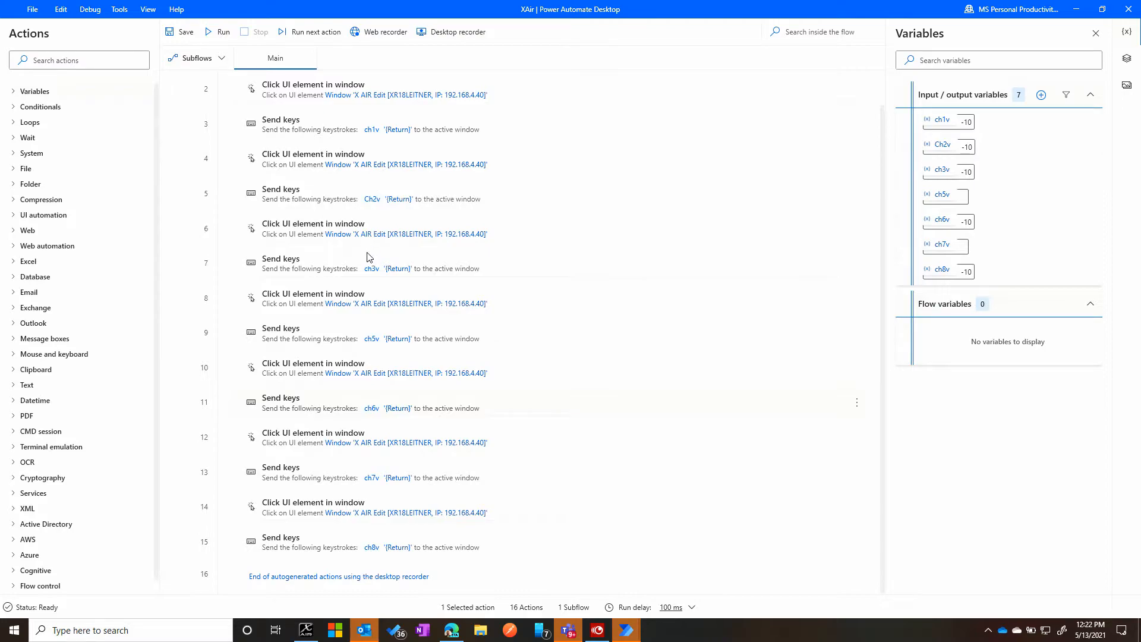
- Save the XAir flow and dismiss the save confirmation
{"action": "scroll", "coordinate": [367, 254], "scroll_direction": "up", "scroll_amount": 1}
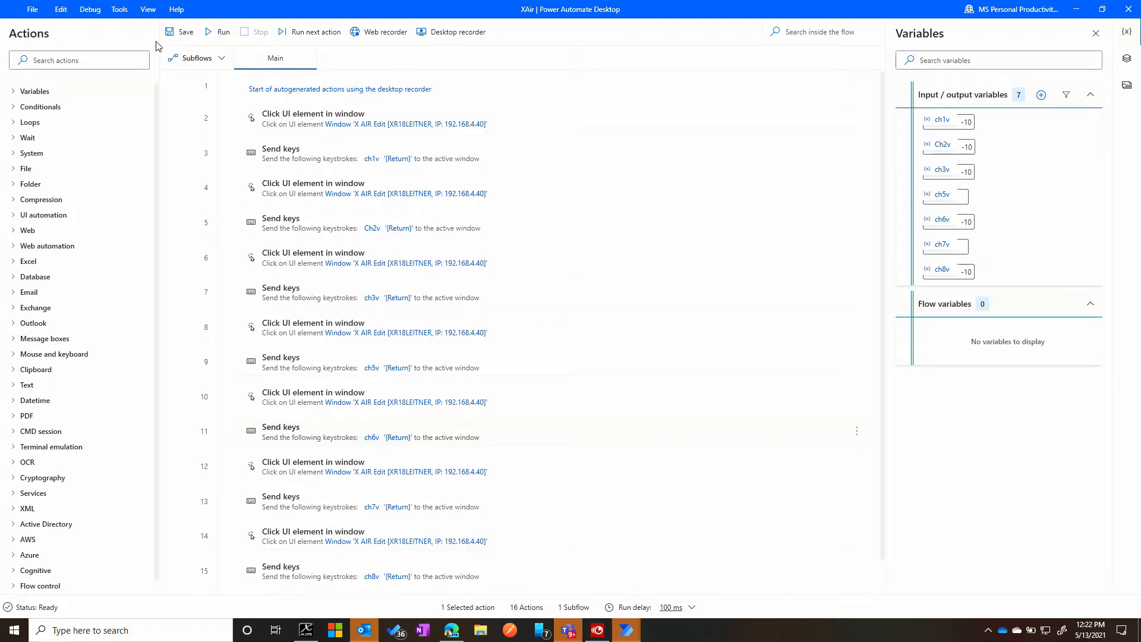
{"action": "left_click", "coordinate": [174, 36]}
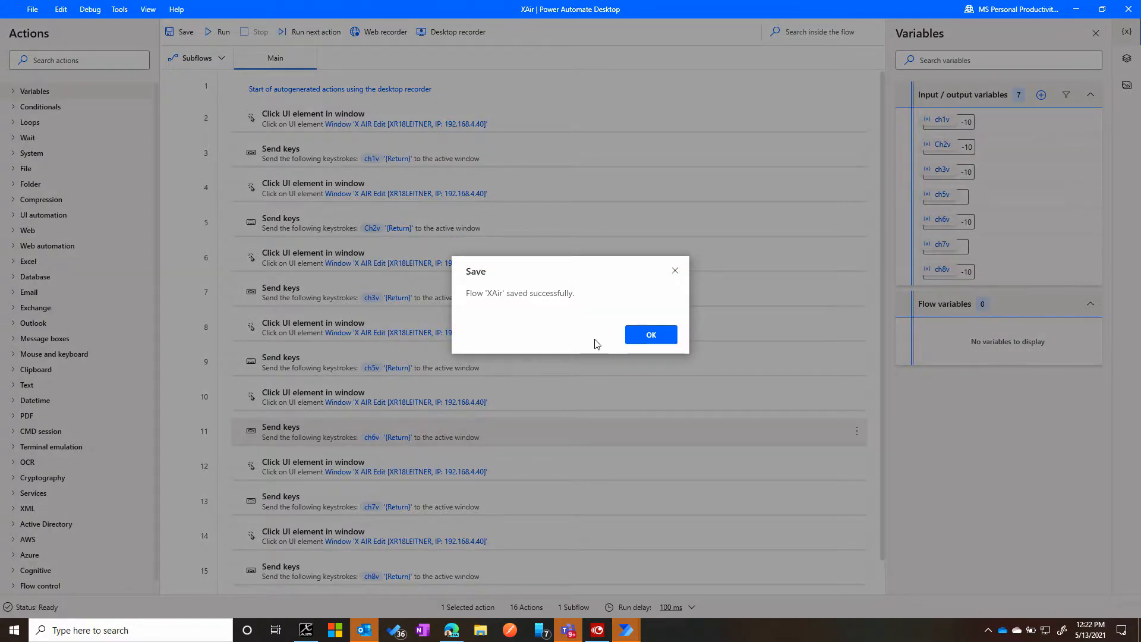
{"action": "left_click", "coordinate": [654, 334]}
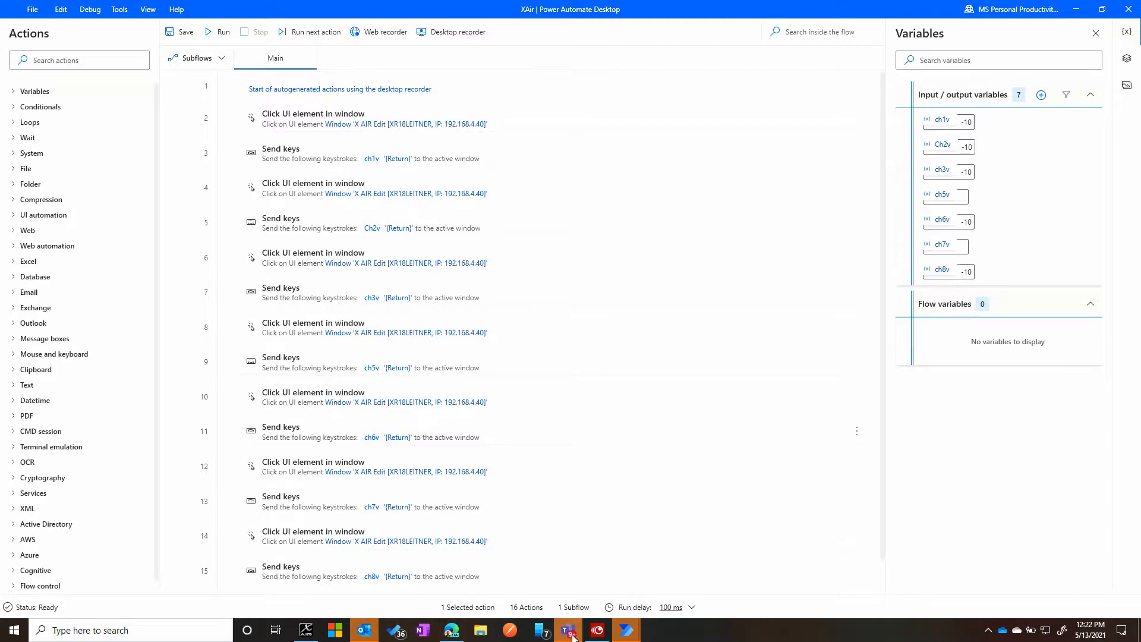
- Switch to Teams and start a Power Automate flow from the template "Notify a team when a new Forms response is submitted", using the Mixer Control form
{"action": "left_click", "coordinate": [570, 632]}
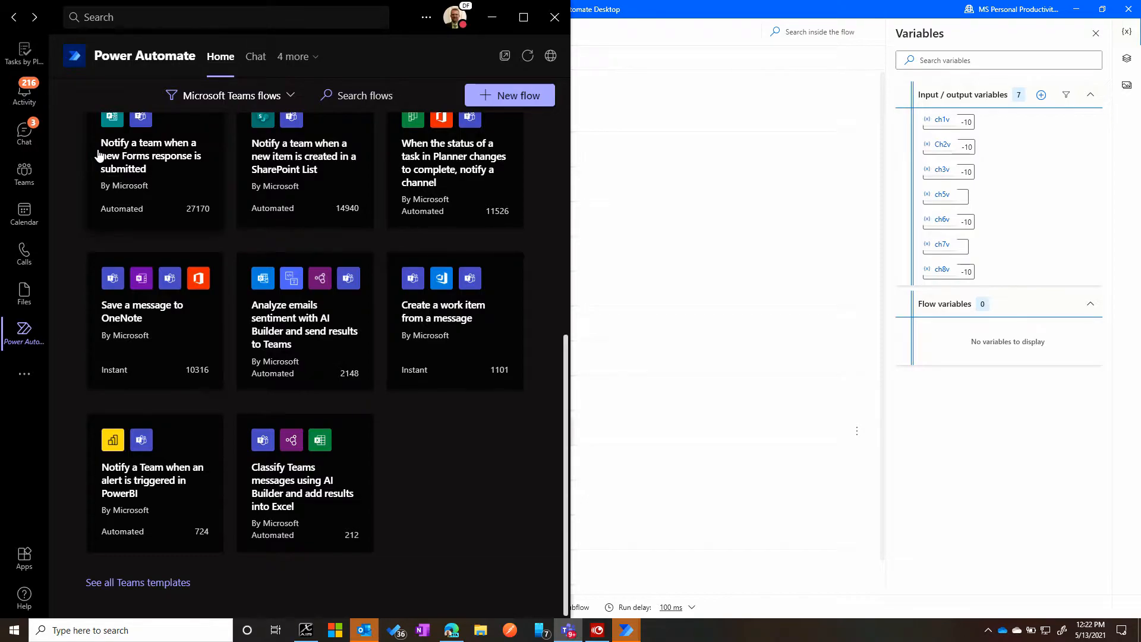
{"action": "left_click", "coordinate": [521, 95]}
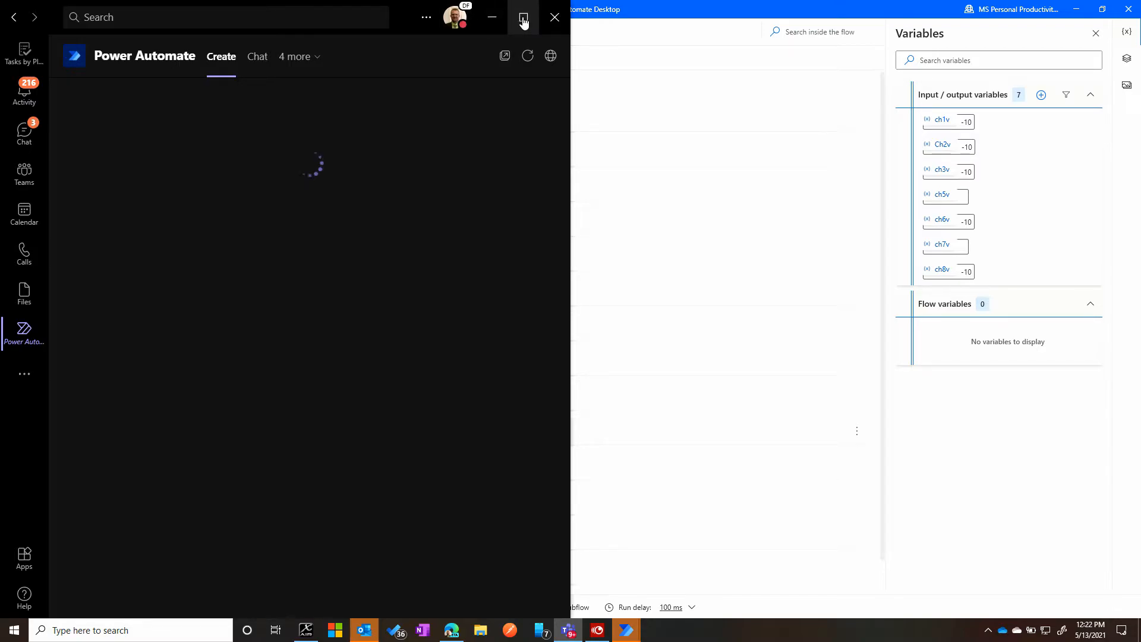
{"action": "left_click", "coordinate": [523, 21]}
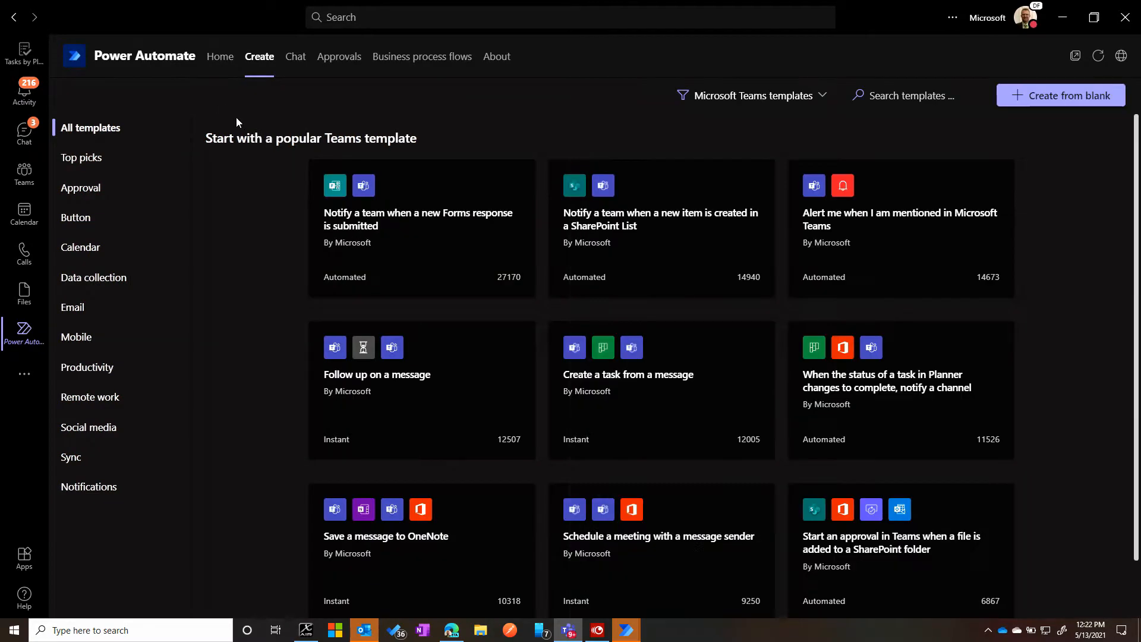
{"action": "left_click", "coordinate": [348, 212]}
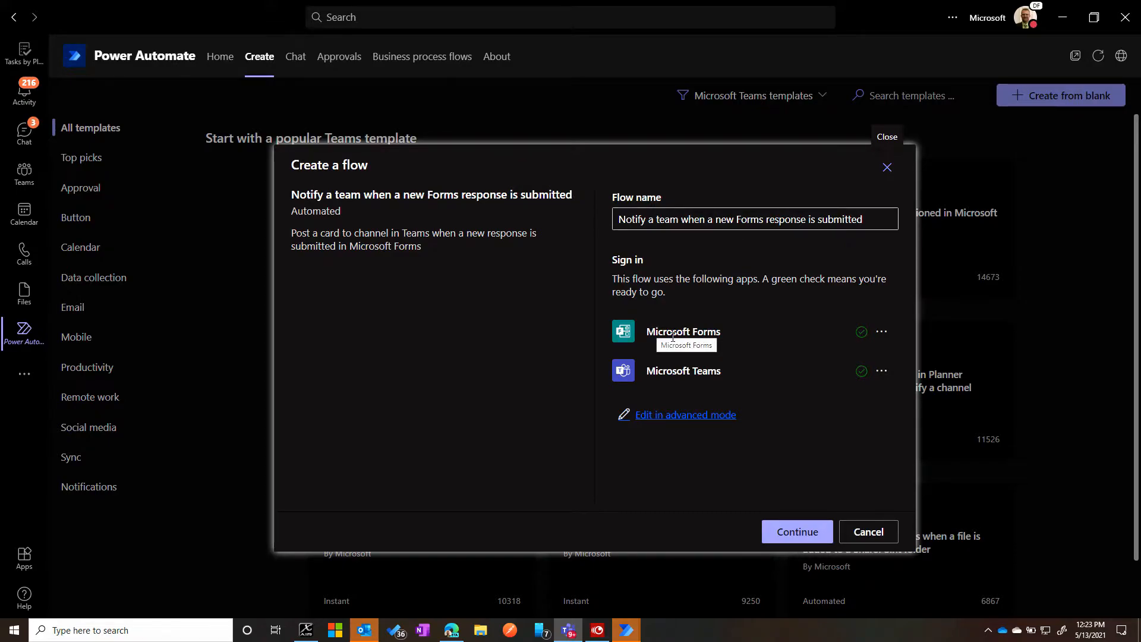
{"action": "left_click", "coordinate": [789, 531]}
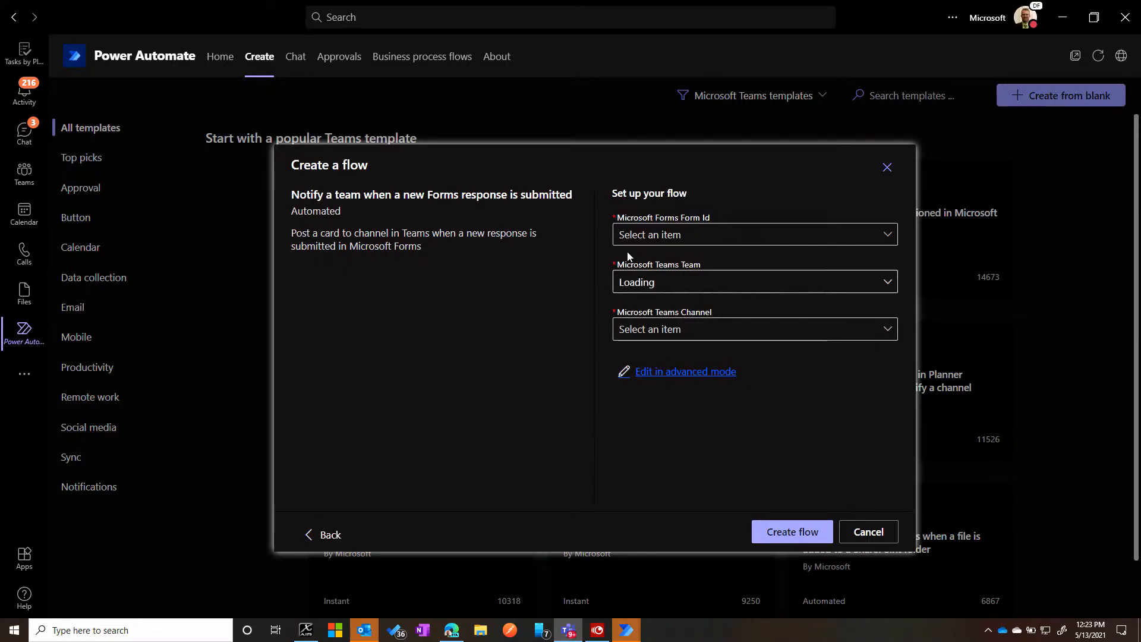
{"action": "left_click", "coordinate": [674, 235]}
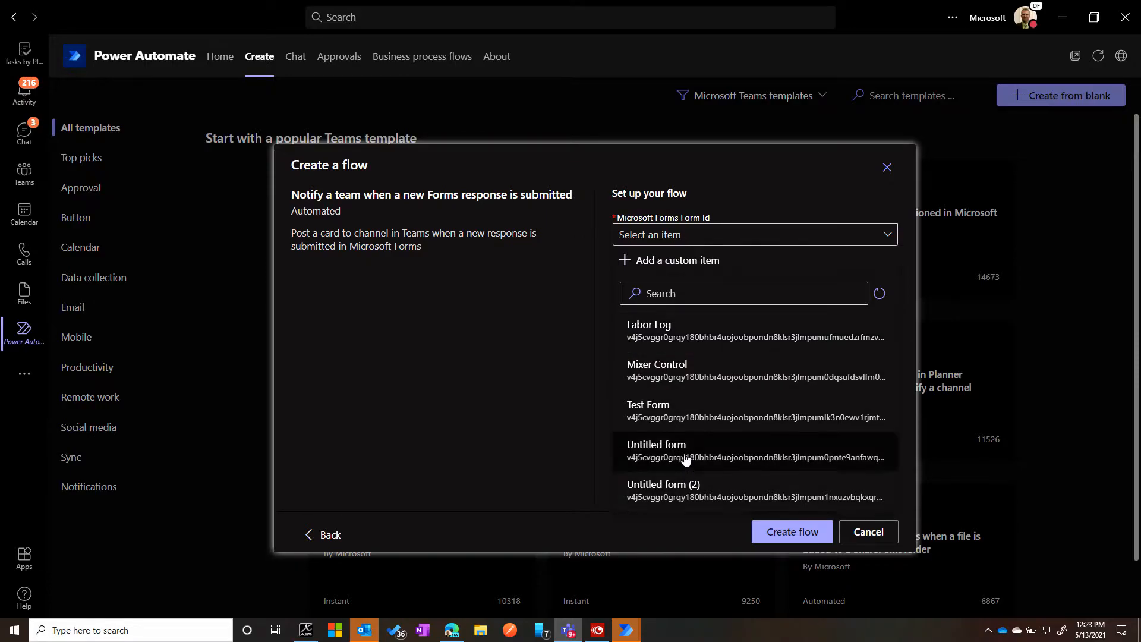
{"action": "left_click", "coordinate": [681, 380]}
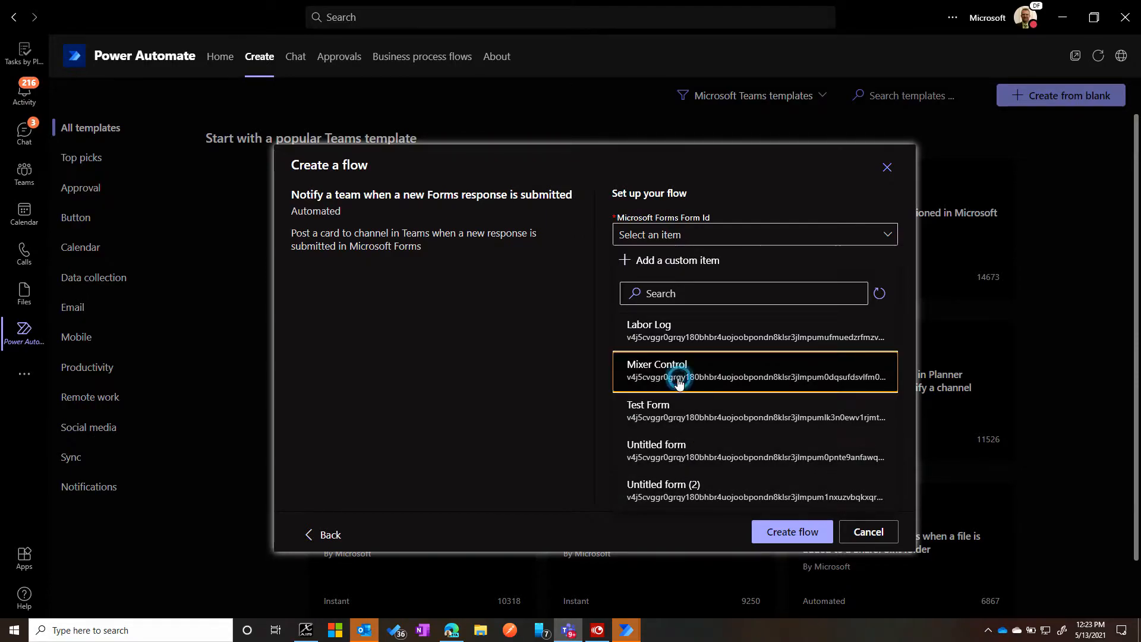
- Browse the teams offered for the template's Microsoft Teams Team setting, and cancel the flow creation
{"action": "left_click", "coordinate": [702, 285]}
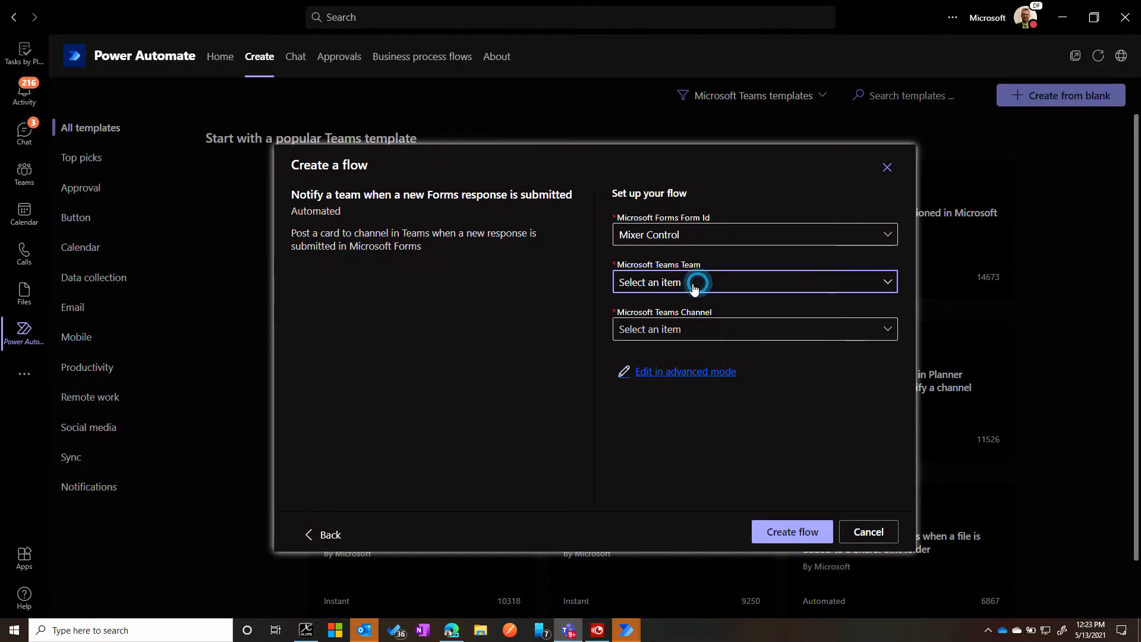
{"action": "left_click", "coordinate": [700, 283]}
{"action": "left_click", "coordinate": [702, 283]}
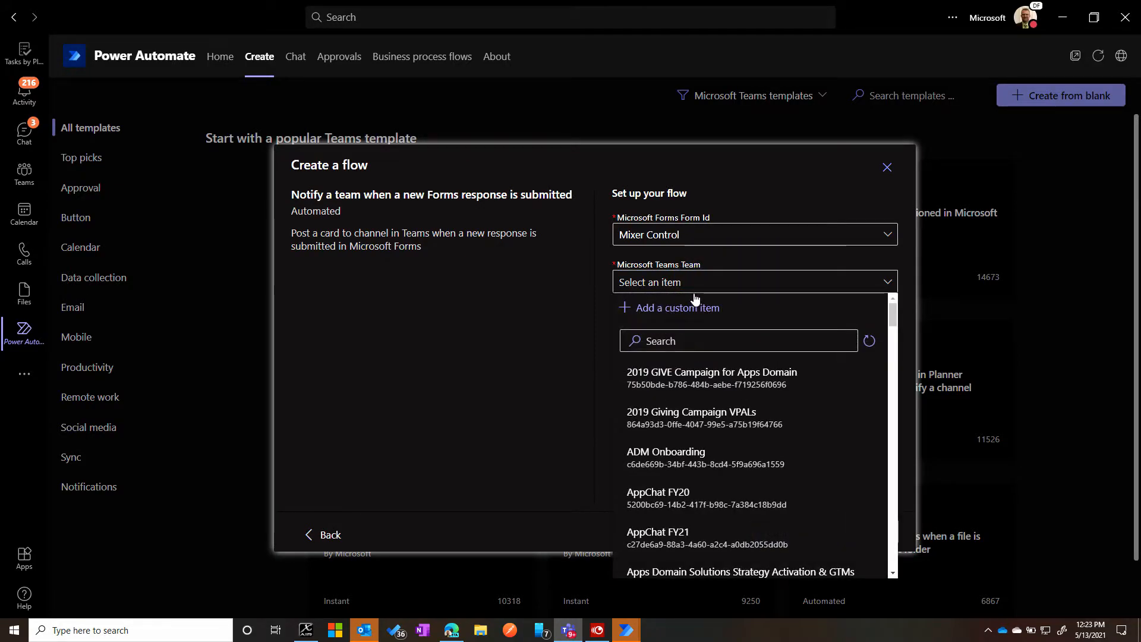
{"action": "left_click", "coordinate": [694, 290]}
{"action": "left_click", "coordinate": [658, 287]}
{"action": "scroll", "coordinate": [683, 473], "scroll_direction": "down", "scroll_amount": 4}
{"action": "scroll", "coordinate": [706, 434], "scroll_direction": "down", "scroll_amount": 4}
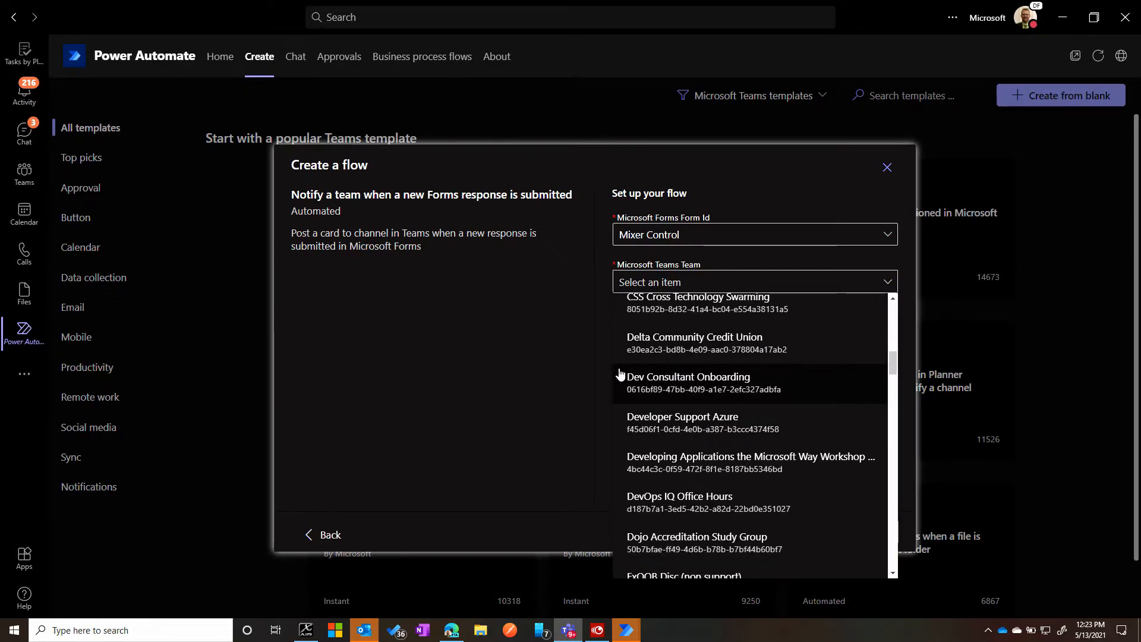
{"action": "scroll", "coordinate": [620, 354], "scroll_direction": "down", "scroll_amount": 2}
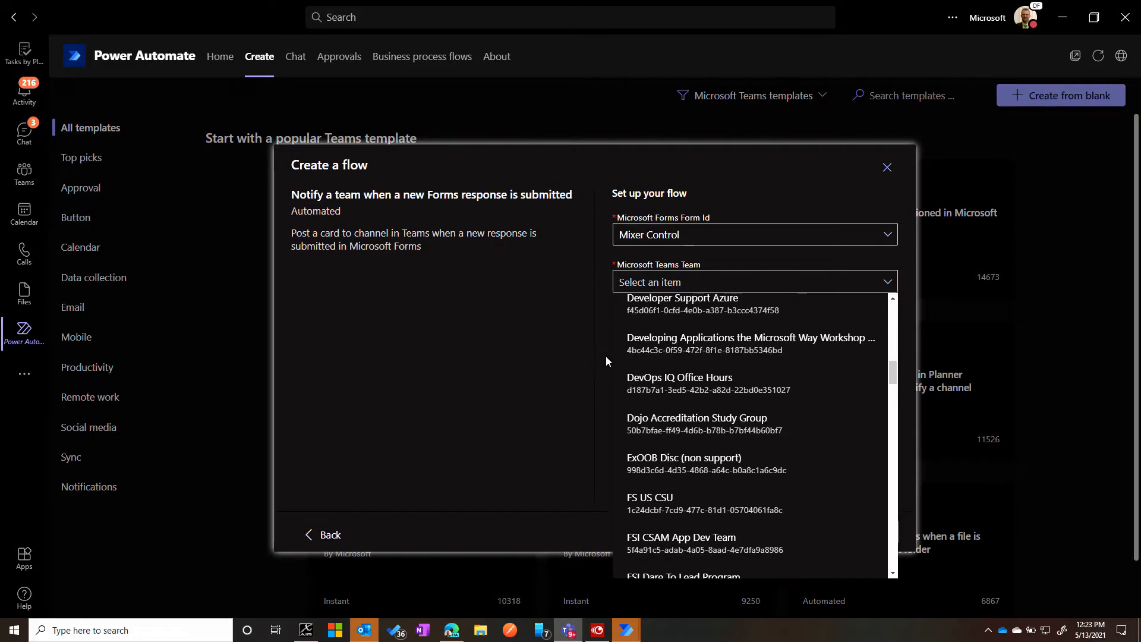
{"action": "scroll", "coordinate": [693, 410], "scroll_direction": "down", "scroll_amount": 12}
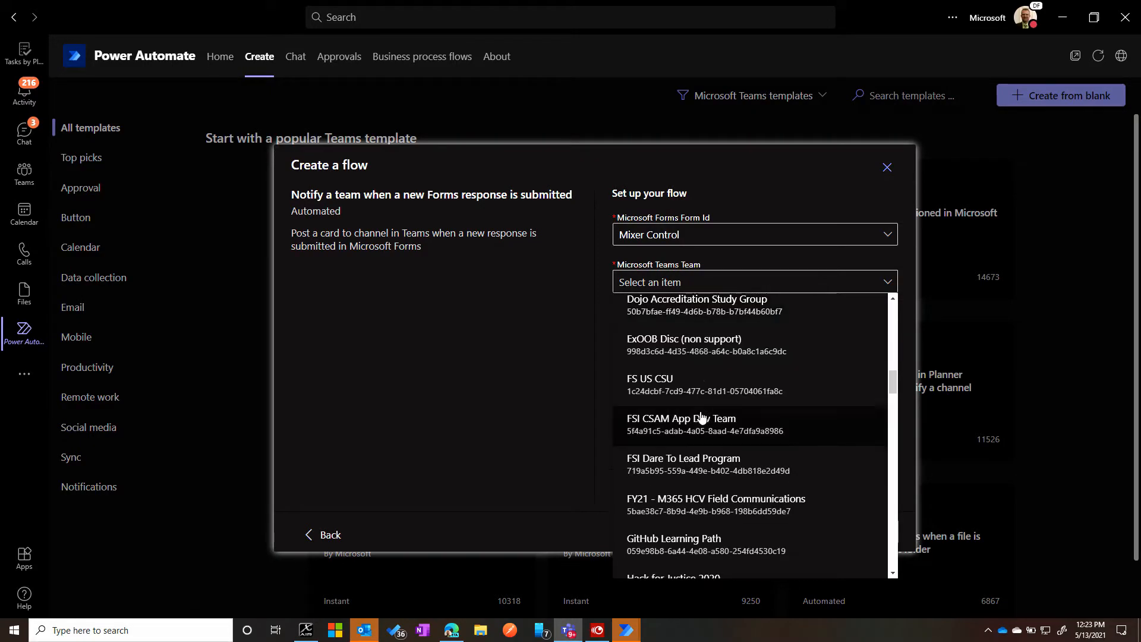
{"action": "left_click", "coordinate": [596, 400]}
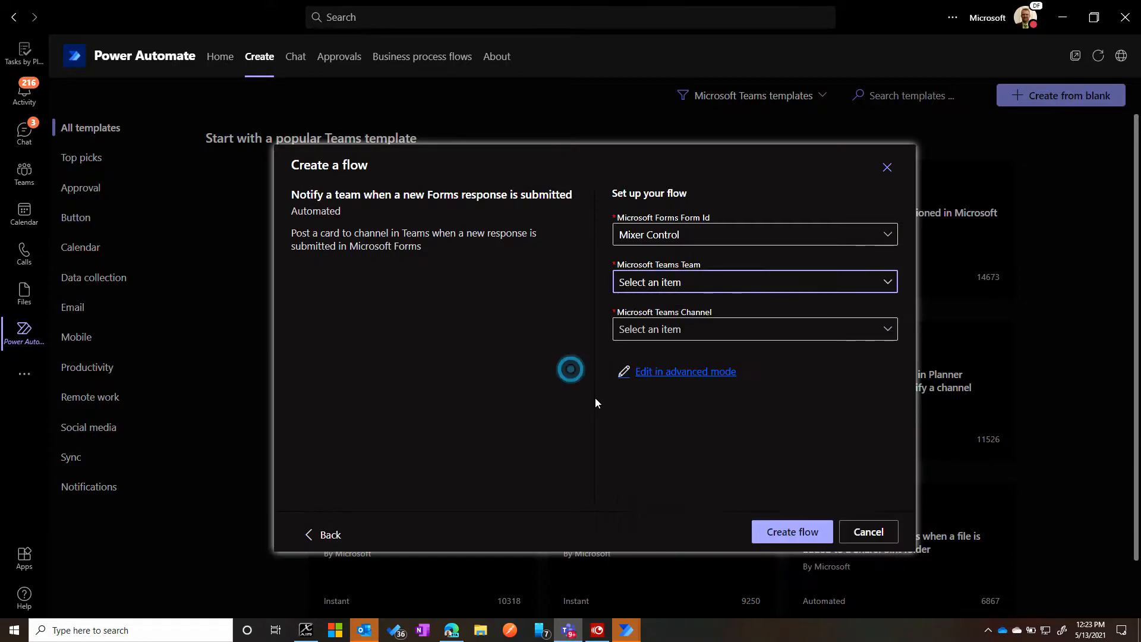
{"action": "left_click", "coordinate": [878, 532]}
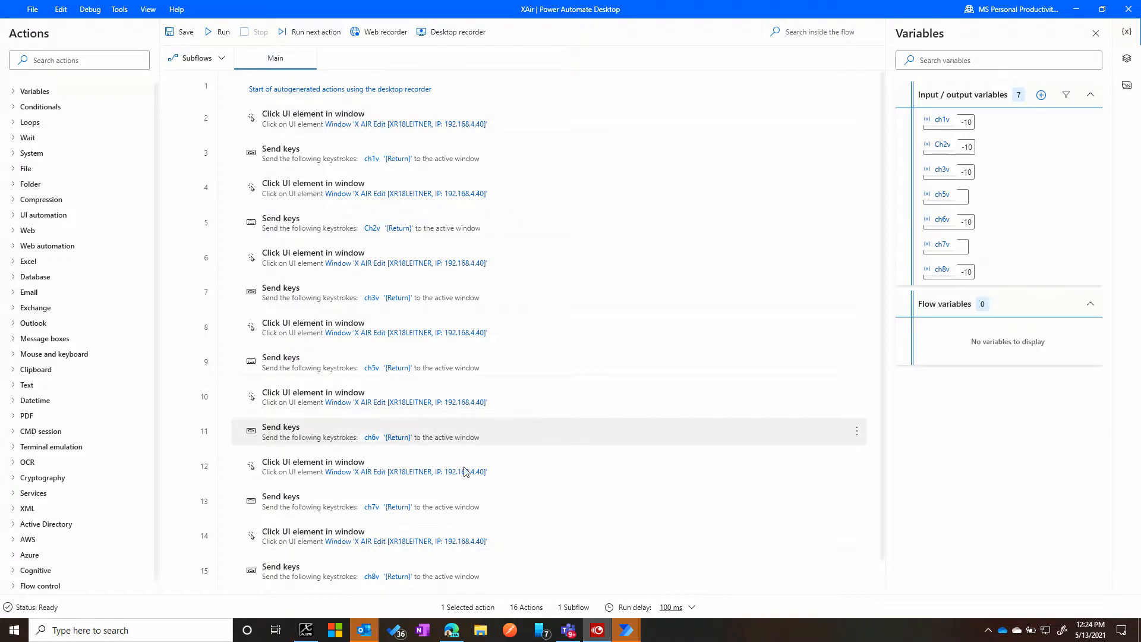
- Switch to Microsoft Forms in Edge and create a new form titled "X Air Control"
{"action": "mouse_move", "coordinate": [451, 635]}
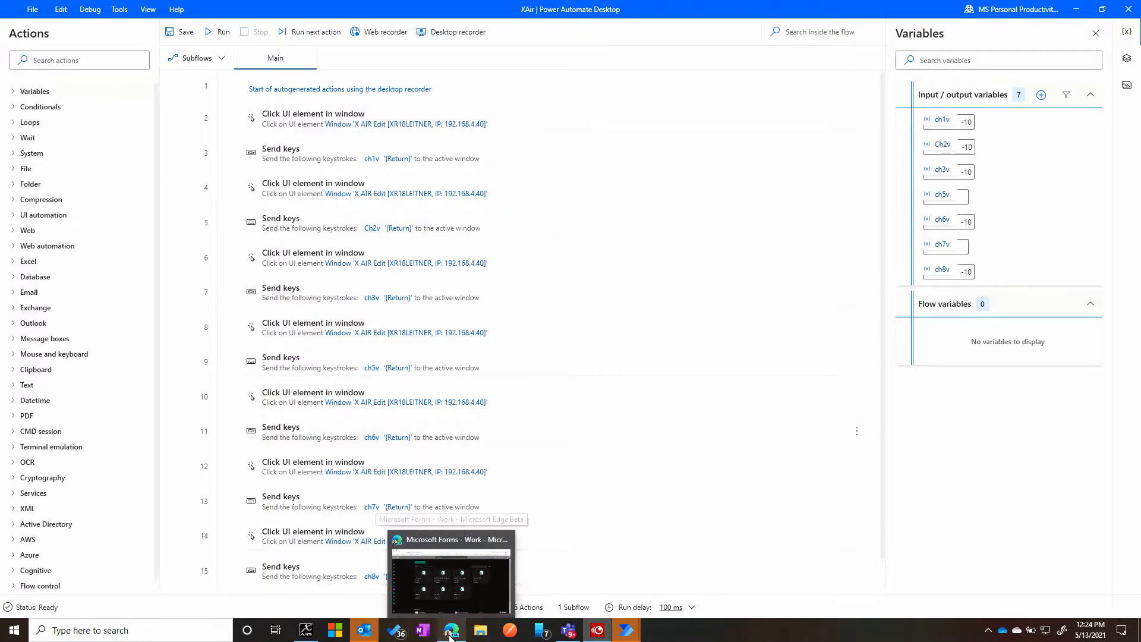
{"action": "left_click", "coordinate": [453, 553]}
{"action": "left_click", "coordinate": [252, 126]}
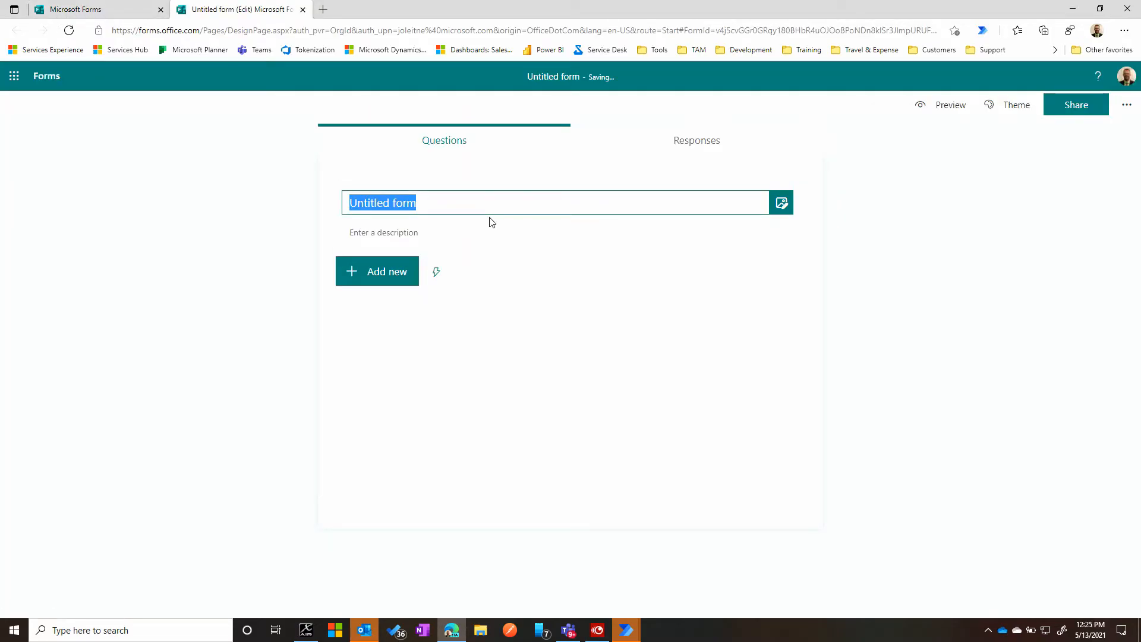
{"action": "type", "text": "Mix"}
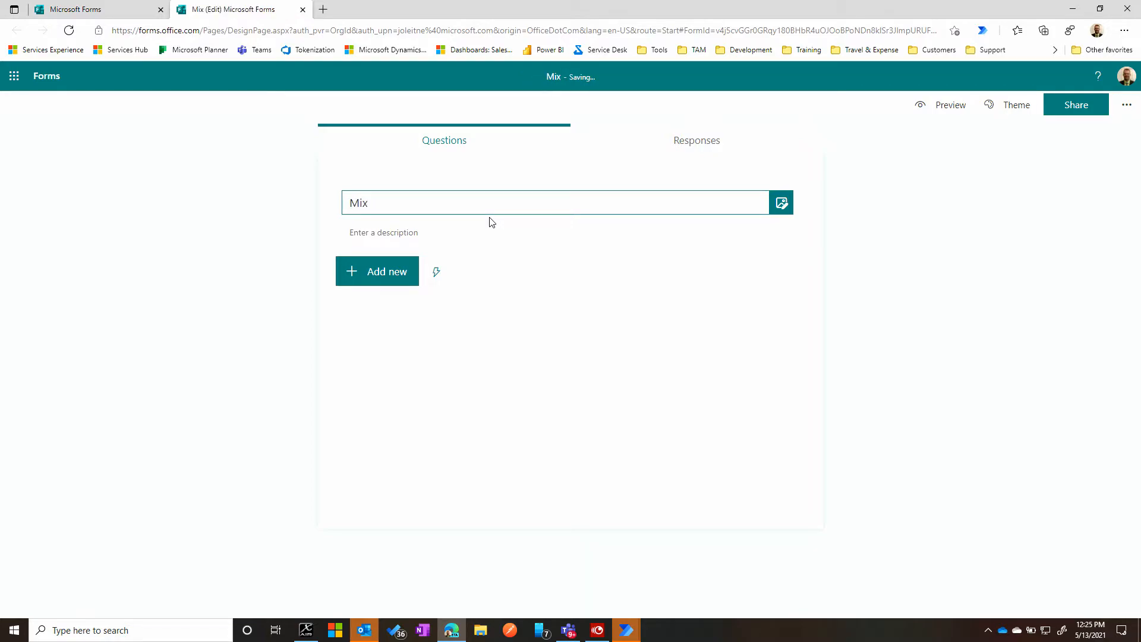
{"action": "type", "text": "er Control"}
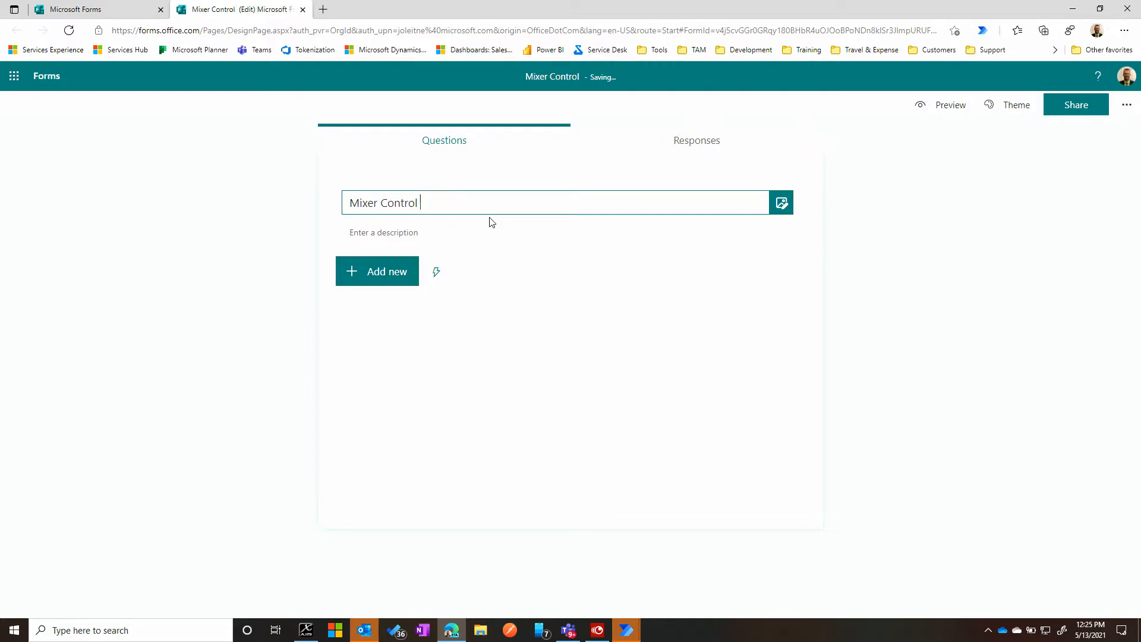
{"action": "key", "text": "ctrl+a"}
{"action": "type", "text": "X Air Control"}
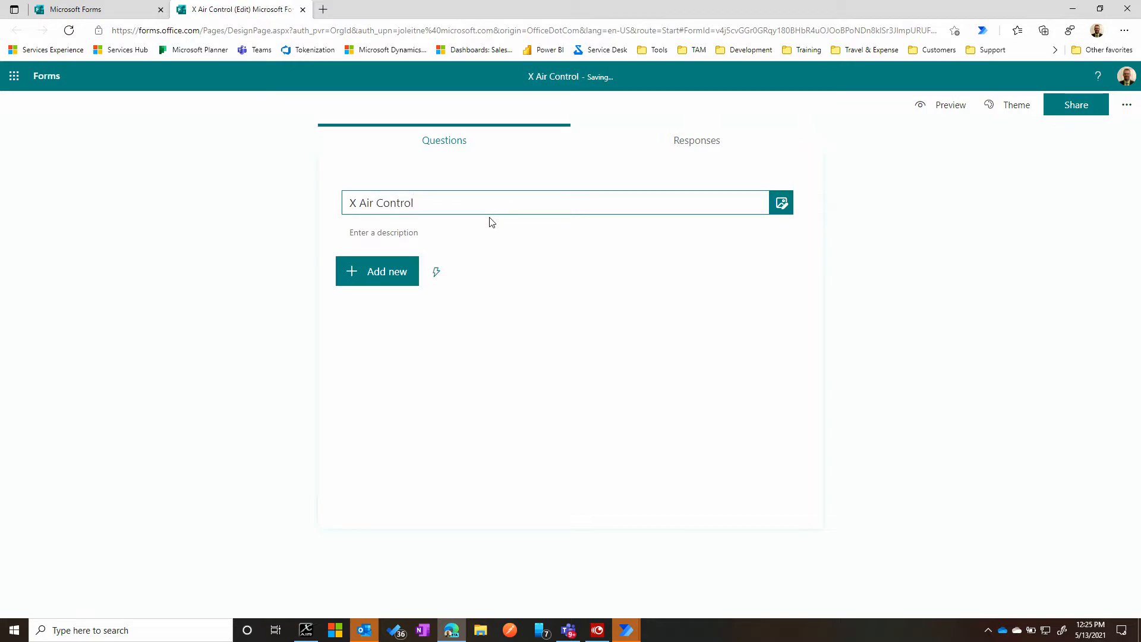
{"action": "left_click", "coordinate": [491, 232]}
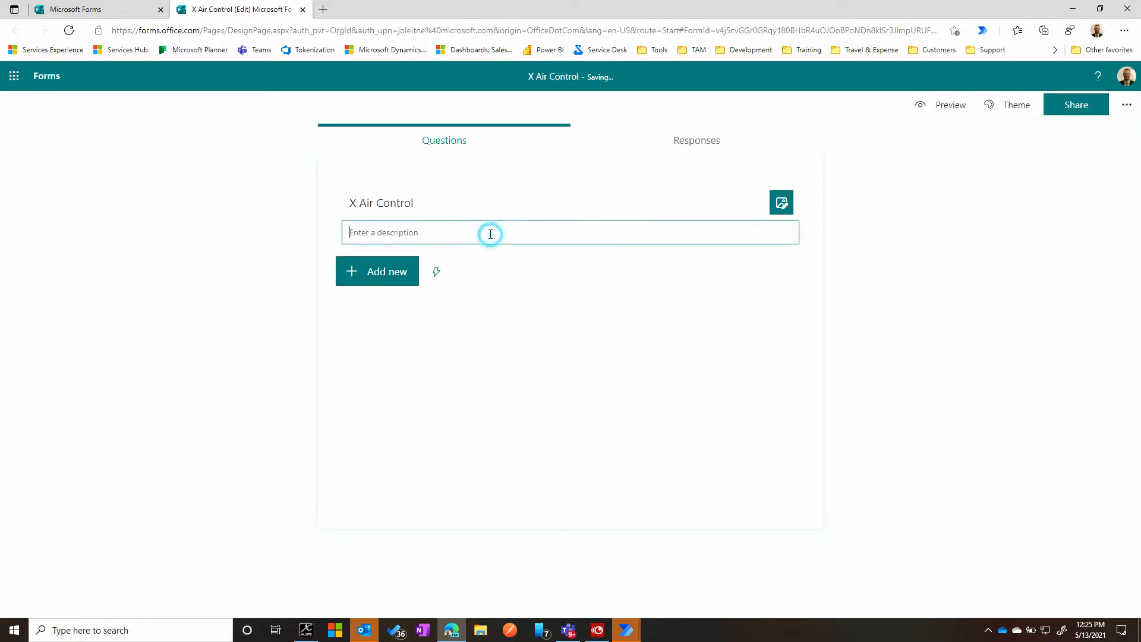
- Add a choice question to the form and display its options as a drop-down
{"action": "left_click", "coordinate": [375, 281]}
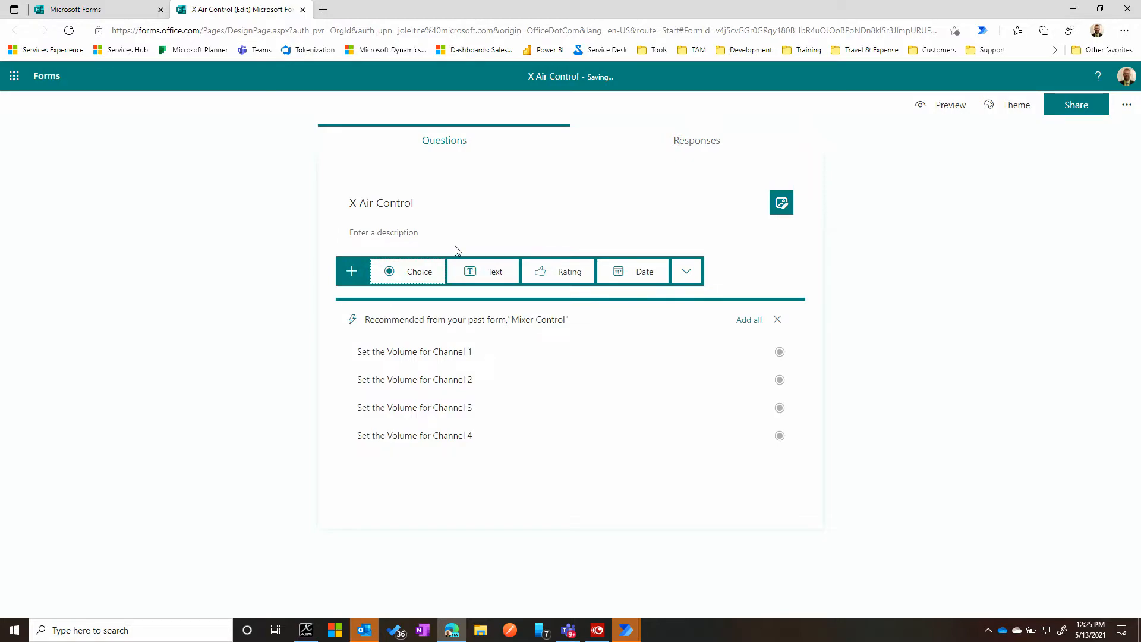
{"action": "left_click", "coordinate": [412, 277]}
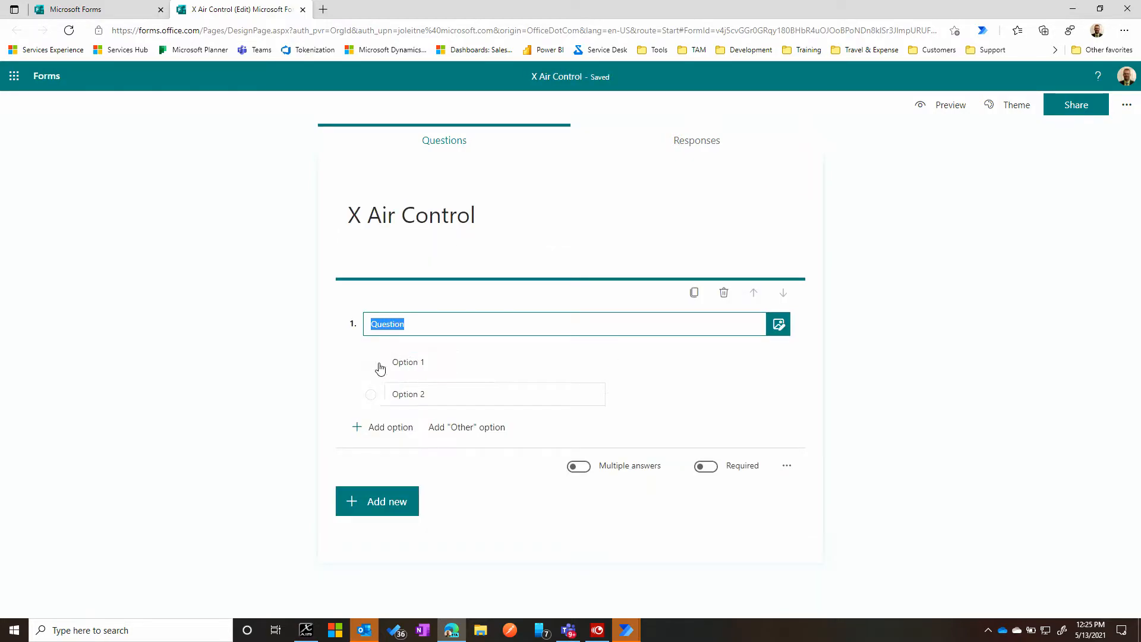
{"action": "left_click", "coordinate": [464, 321]}
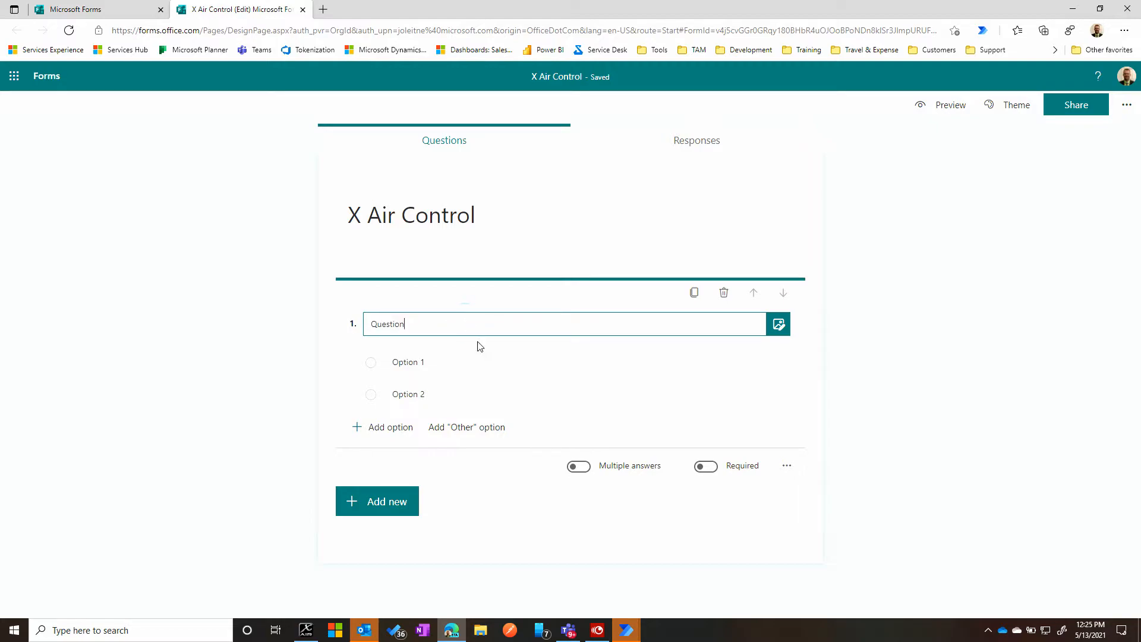
{"action": "left_click", "coordinate": [787, 467]}
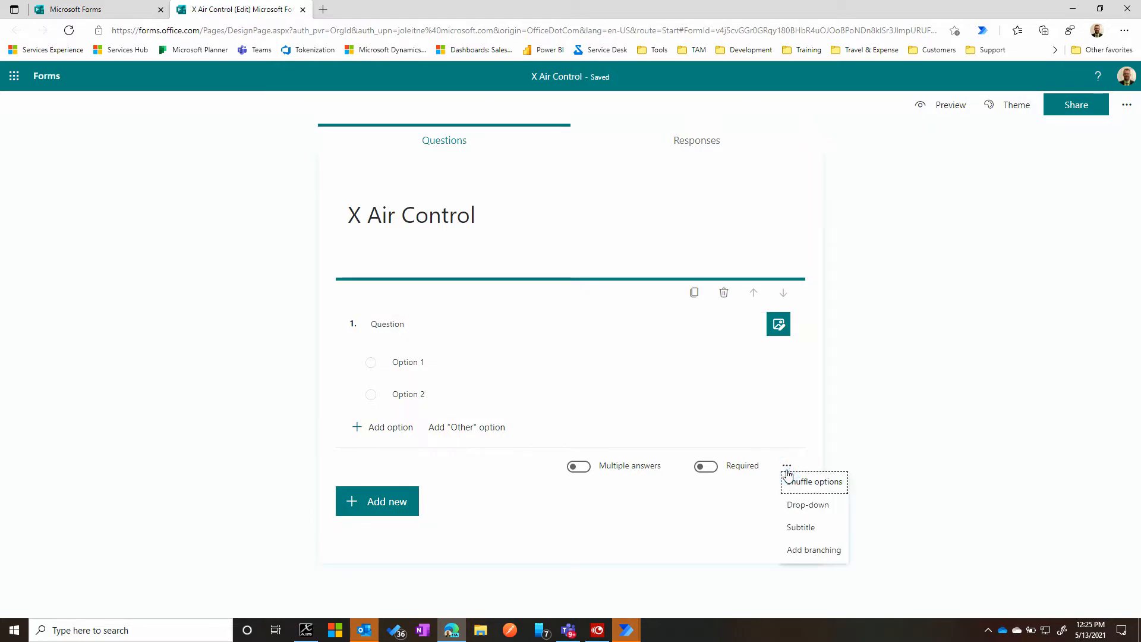
{"action": "left_click", "coordinate": [790, 510]}
- Set the question's first two options to 10 and 9
{"action": "left_click", "coordinate": [430, 360]}
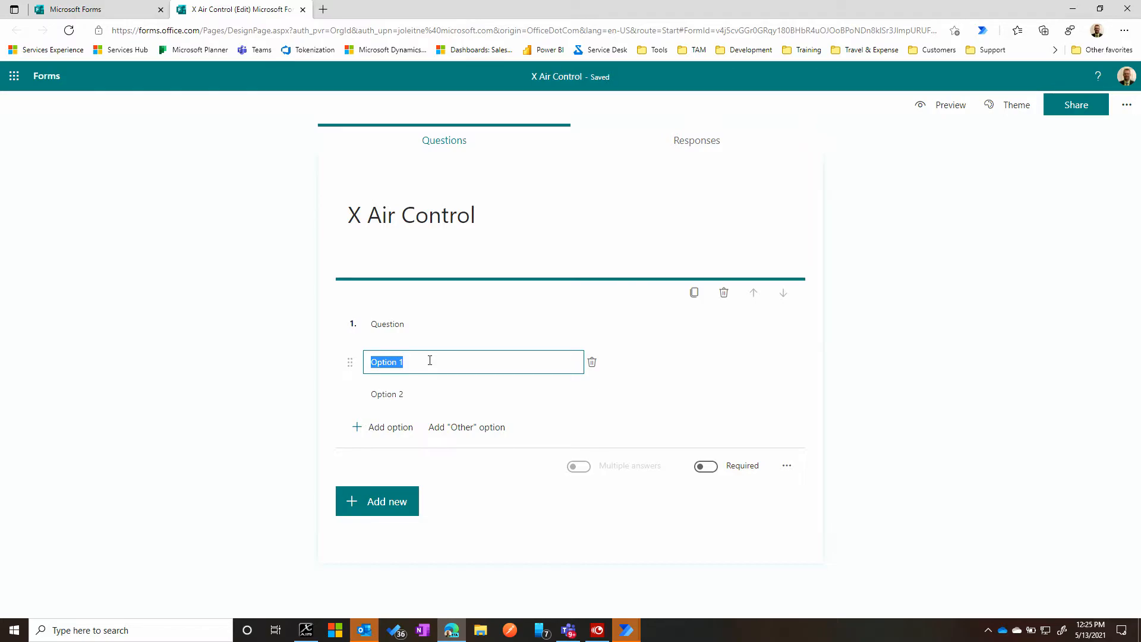
{"action": "type", "text": "10"}
{"action": "key", "text": "Tab"}
{"action": "type", "text": "9"}
{"action": "key", "text": "Tab"}
{"action": "key", "text": "Tab"}
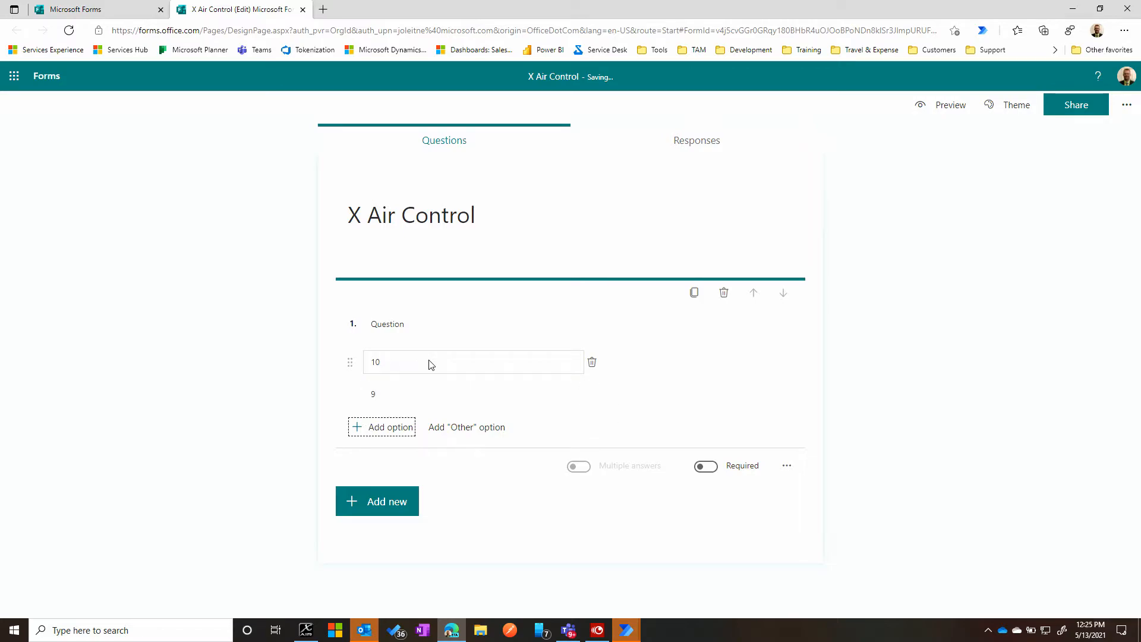
- Add the answer options 8, 7, 6 and 5 to the drop-down question
{"action": "key", "text": "Return"}
{"action": "type", "text": "8"}
{"action": "key", "text": "Return"}
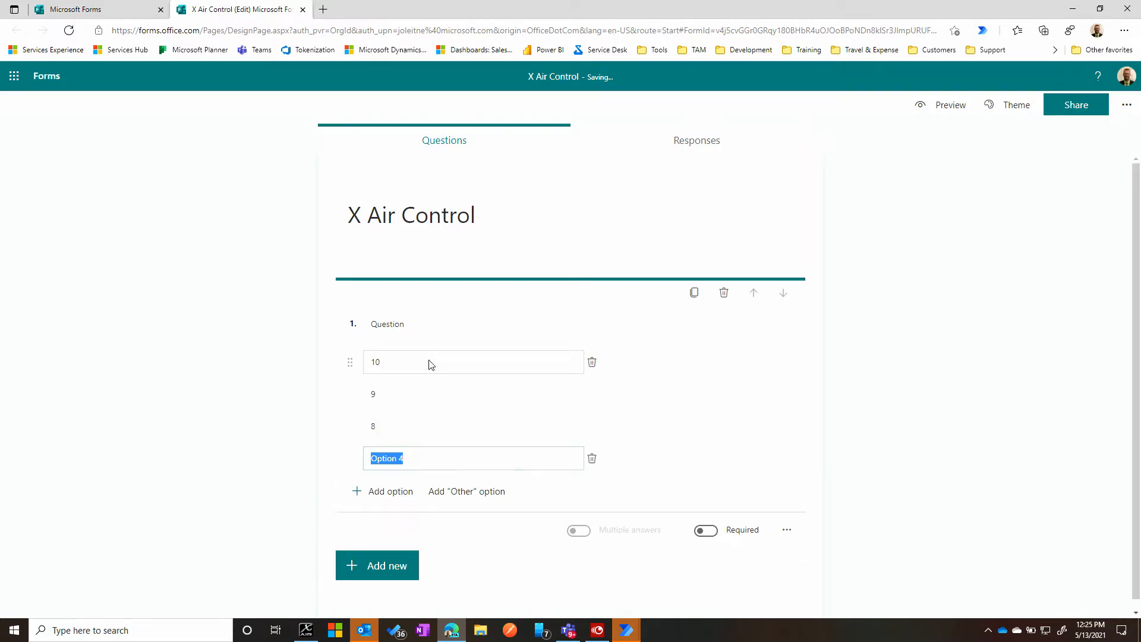
{"action": "type", "text": "7"}
{"action": "key", "text": "Return"}
{"action": "type", "text": "6"}
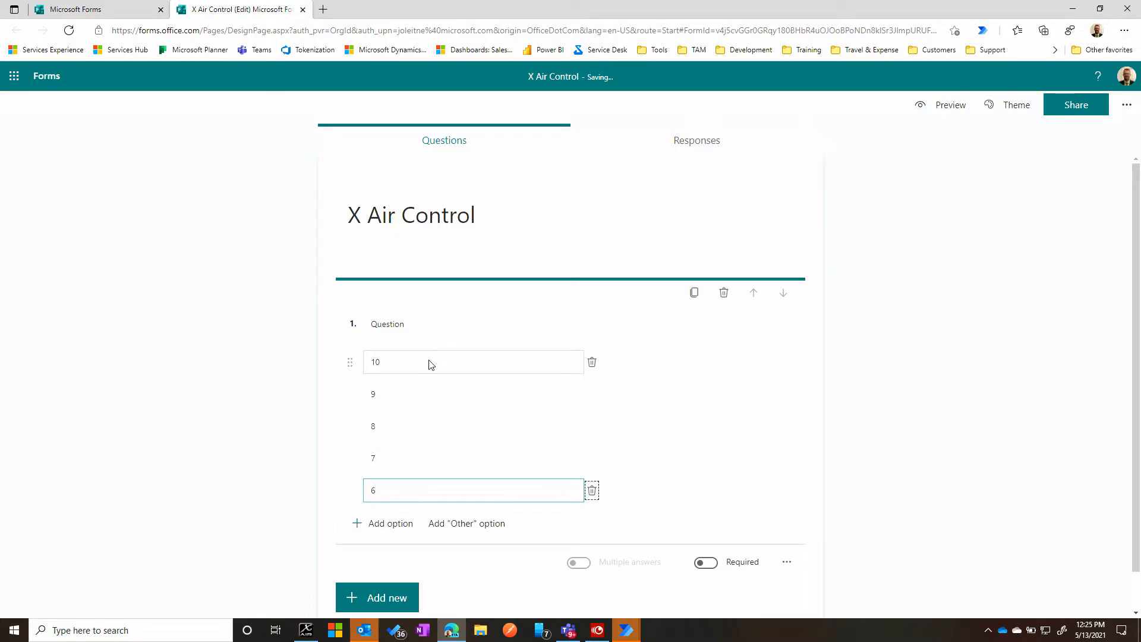
{"action": "key", "text": "Tab"}
{"action": "key", "text": "Return"}
{"action": "type", "text": "5"}
{"action": "key", "text": "Tab"}
{"action": "key", "text": "Tab"}
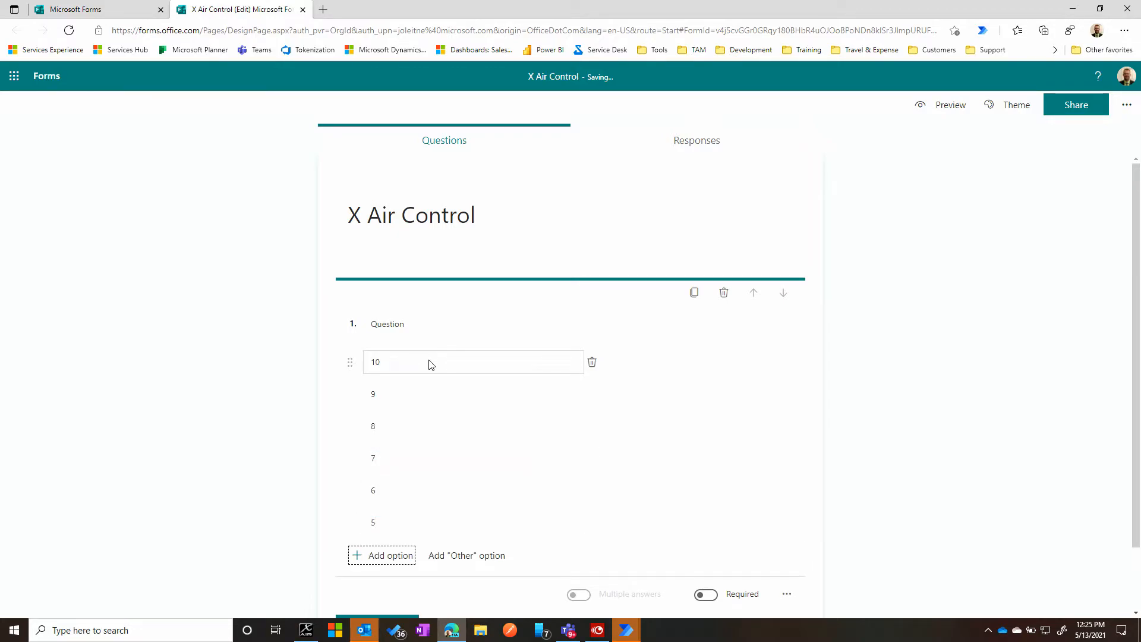
- Continue the question's option list downwards with 4, 3, 2, 1 and 0
{"action": "key", "text": "Return"}
{"action": "type", "text": "4"}
{"action": "key", "text": "Tab"}
{"action": "key", "text": "Tab"}
{"action": "key", "text": "Return"}
{"action": "type", "text": "3"}
{"action": "key", "text": "Tab"}
{"action": "key", "text": "Tab"}
{"action": "key", "text": "Return"}
{"action": "type", "text": "2"}
{"action": "key", "text": "Tab"}
{"action": "key", "text": "Tab"}
{"action": "key", "text": "Return"}
{"action": "type", "text": "1"}
{"action": "key", "text": "Tab"}
{"action": "key", "text": "Tab"}
{"action": "key", "text": "Return"}
{"action": "type", "text": "0"}
{"action": "key", "text": "Tab"}
{"action": "key", "text": "Tab"}
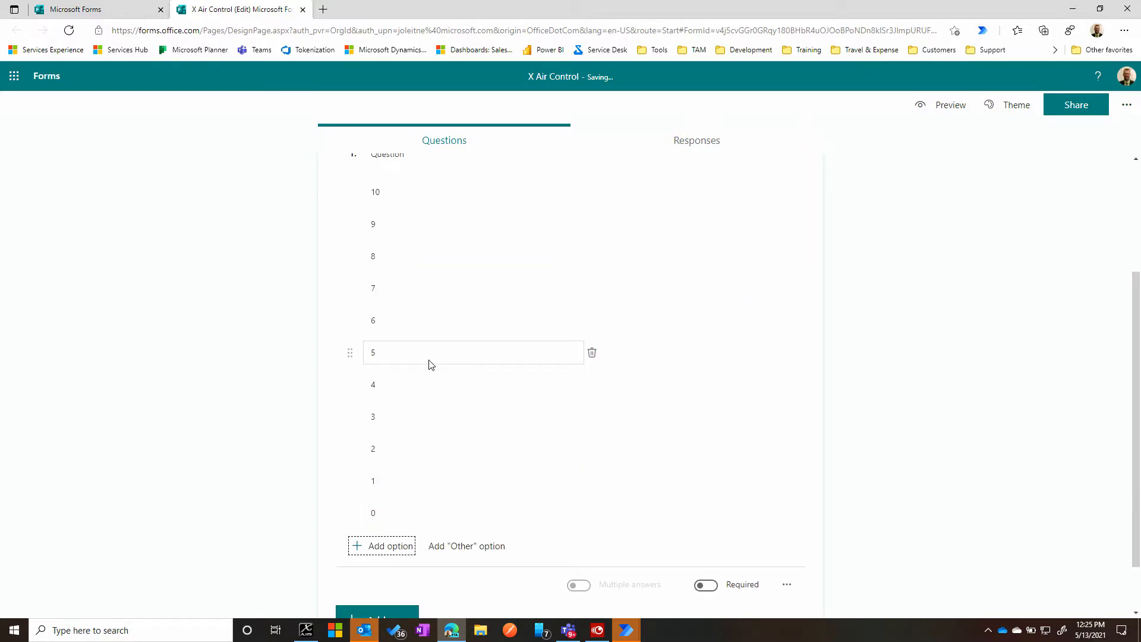
- Add the negative options -1, -2, -3, -4 and -5 below 0 in the question
{"action": "key", "text": "Return"}
{"action": "type", "text": "-1"}
{"action": "key", "text": "Tab"}
{"action": "key", "text": "Tab"}
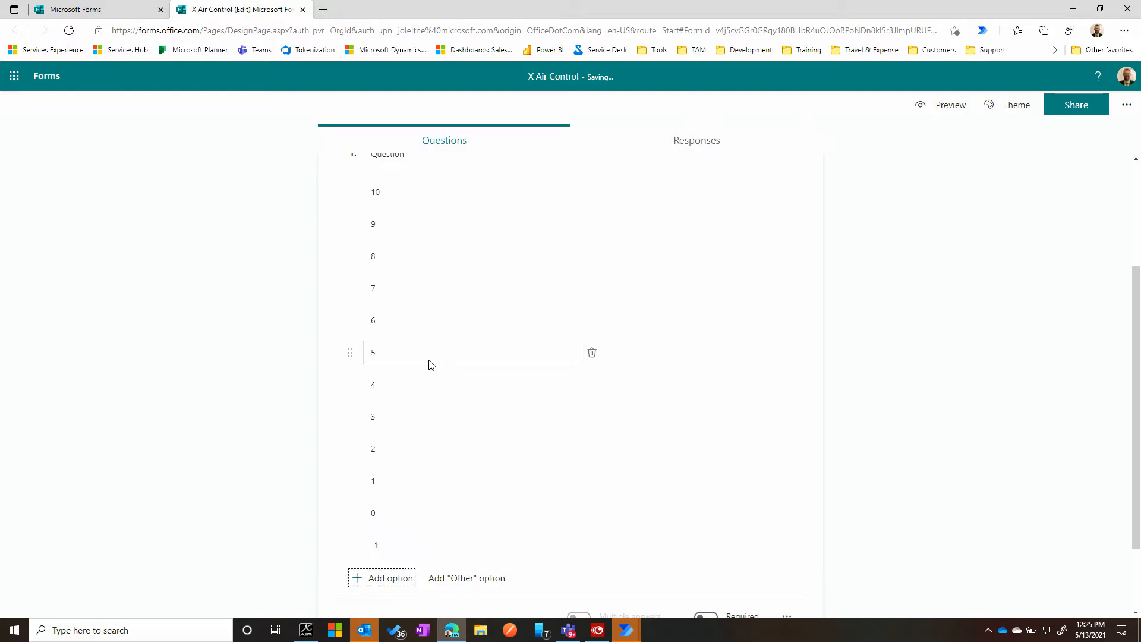
{"action": "key", "text": "Return"}
{"action": "type", "text": "-"}
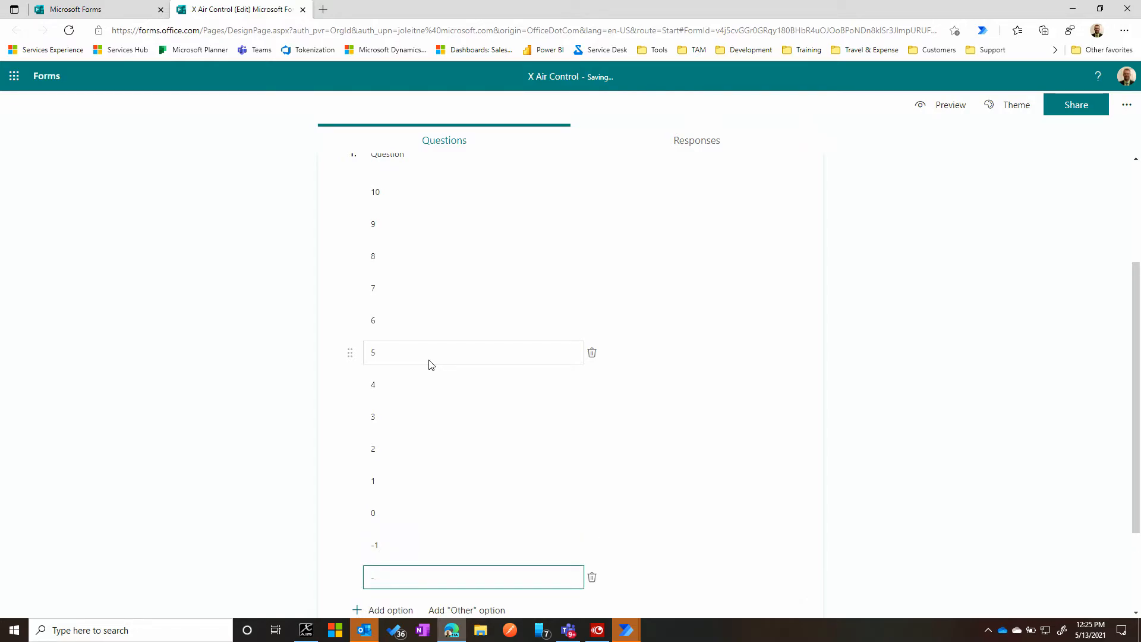
{"action": "key", "text": "Tab"}
{"action": "key", "text": "Tab"}
{"action": "key", "text": "Return"}
{"action": "type", "text": "-"}
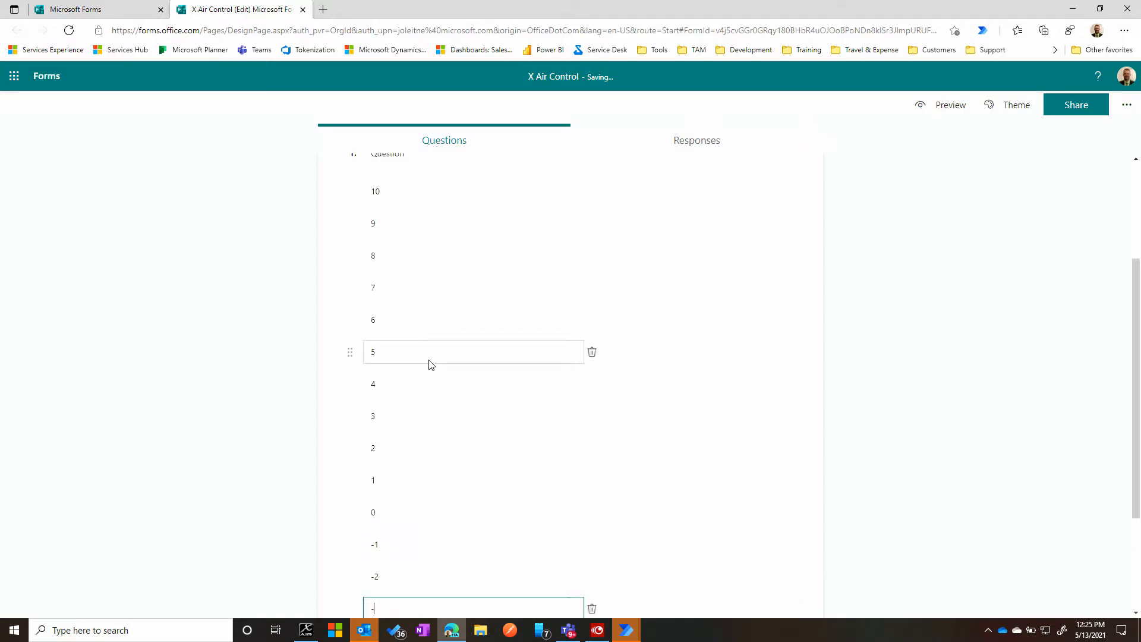
{"action": "key", "text": "Tab"}
{"action": "key", "text": "Tab"}
{"action": "key", "text": "Return"}
{"action": "type", "text": "-"}
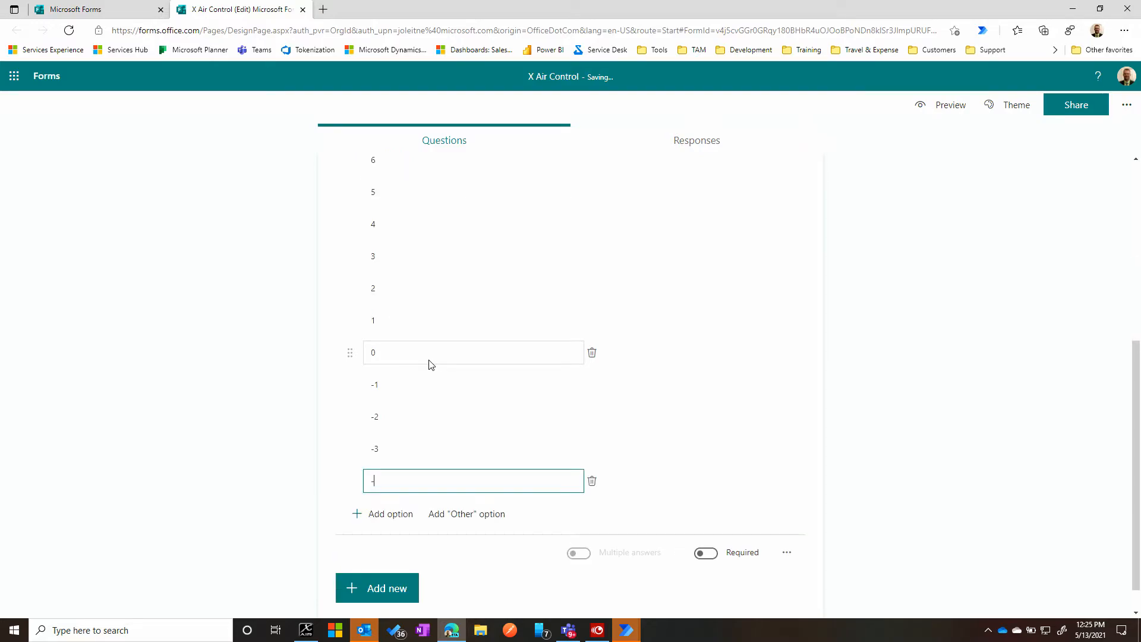
{"action": "key", "text": "Tab"}
{"action": "key", "text": "Tab"}
{"action": "key", "text": "Return"}
{"action": "type", "text": "-"}
{"action": "key", "text": "Tab"}
{"action": "key", "text": "Tab"}
- Complete the question's option list with -6, -7, -8, -9 and -10
{"action": "key", "text": "Return"}
{"action": "type", "text": "-6"}
{"action": "key", "text": "Tab"}
{"action": "key", "text": "Tab"}
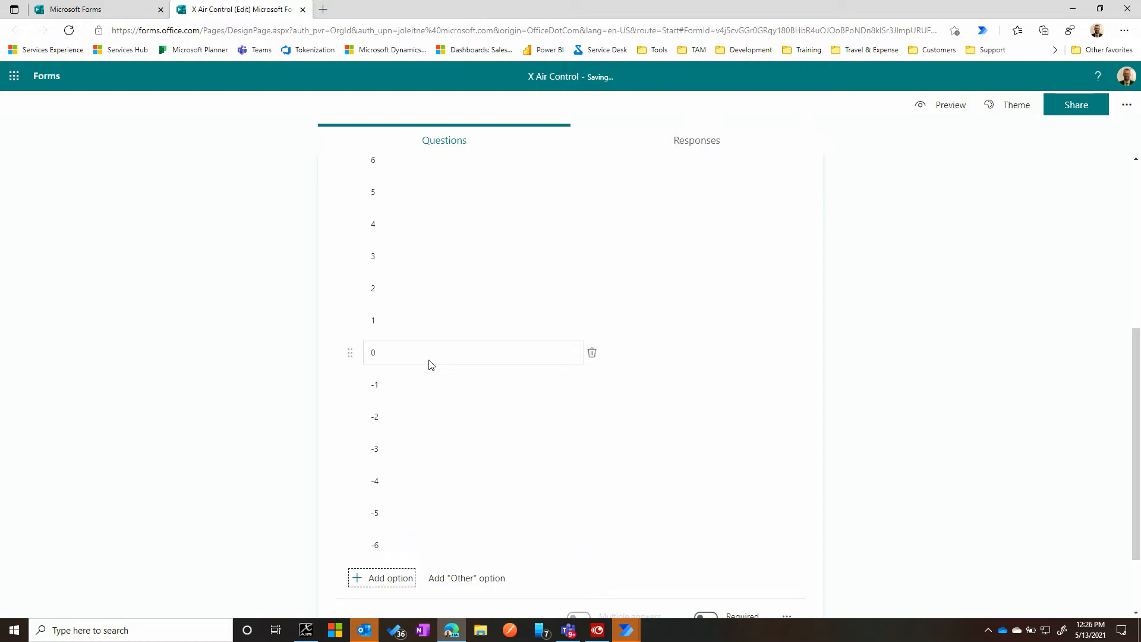
{"action": "key", "text": "Return"}
{"action": "type", "text": "-7"}
{"action": "key", "text": "Tab"}
{"action": "key", "text": "Tab"}
{"action": "key", "text": "Return"}
{"action": "type", "text": "-8"}
{"action": "key", "text": "Tab"}
{"action": "key", "text": "Tab"}
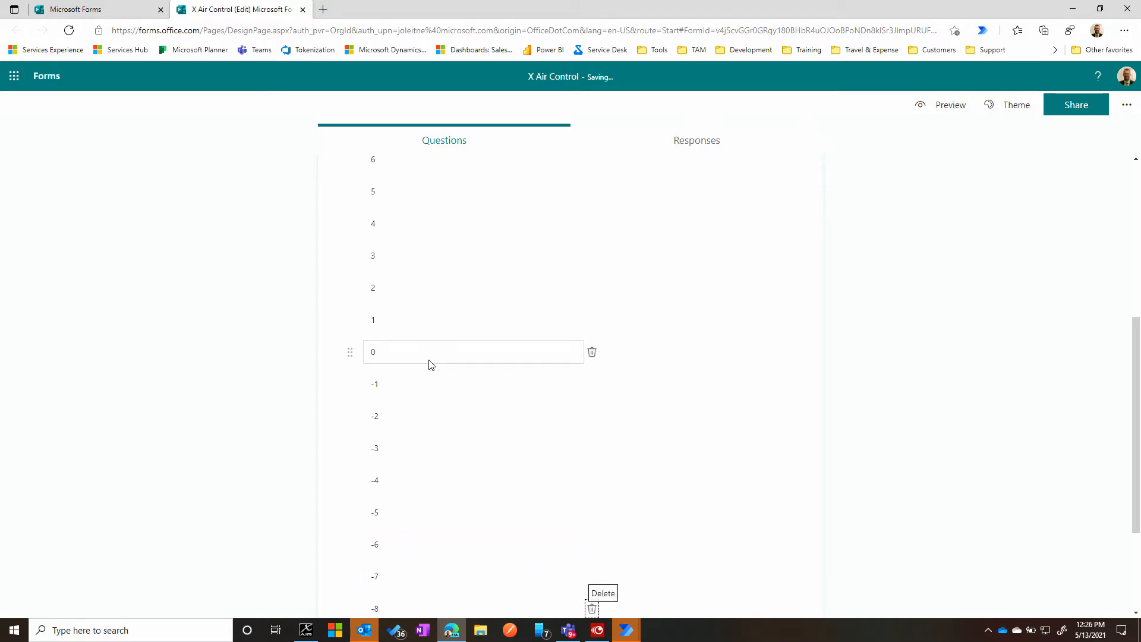
{"action": "key", "text": "Return"}
{"action": "type", "text": "-9"}
{"action": "key", "text": "Tab"}
{"action": "key", "text": "Tab"}
{"action": "key", "text": "Return"}
{"action": "type", "text": "-"}
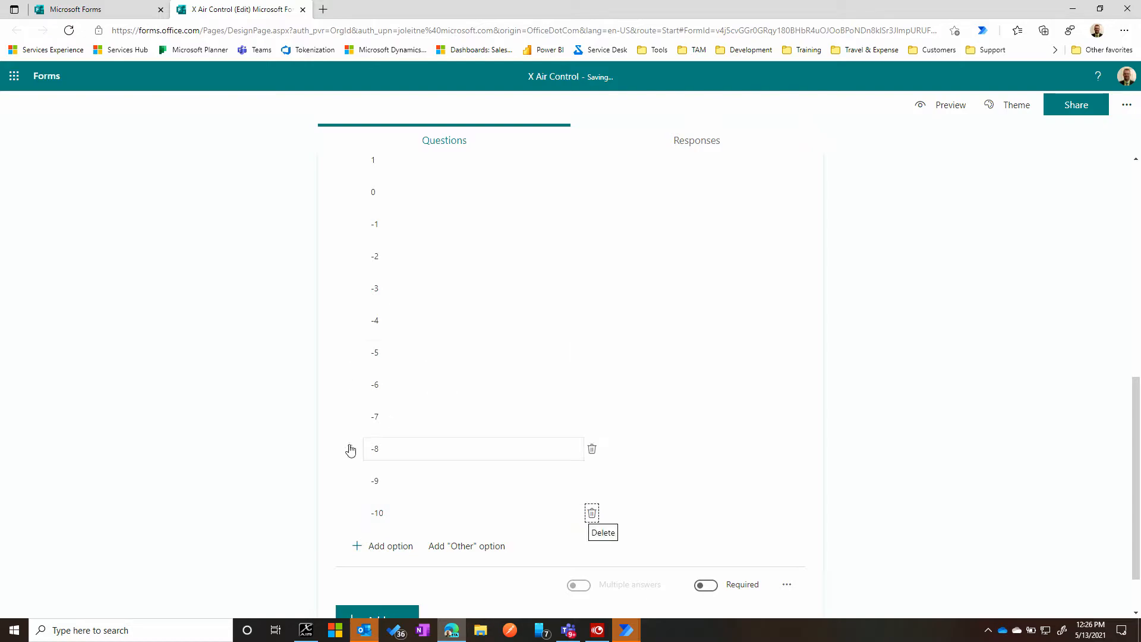
- Title the first question "Set Volume for Channel 1"
{"action": "scroll", "coordinate": [434, 383], "scroll_direction": "up", "scroll_amount": 5}
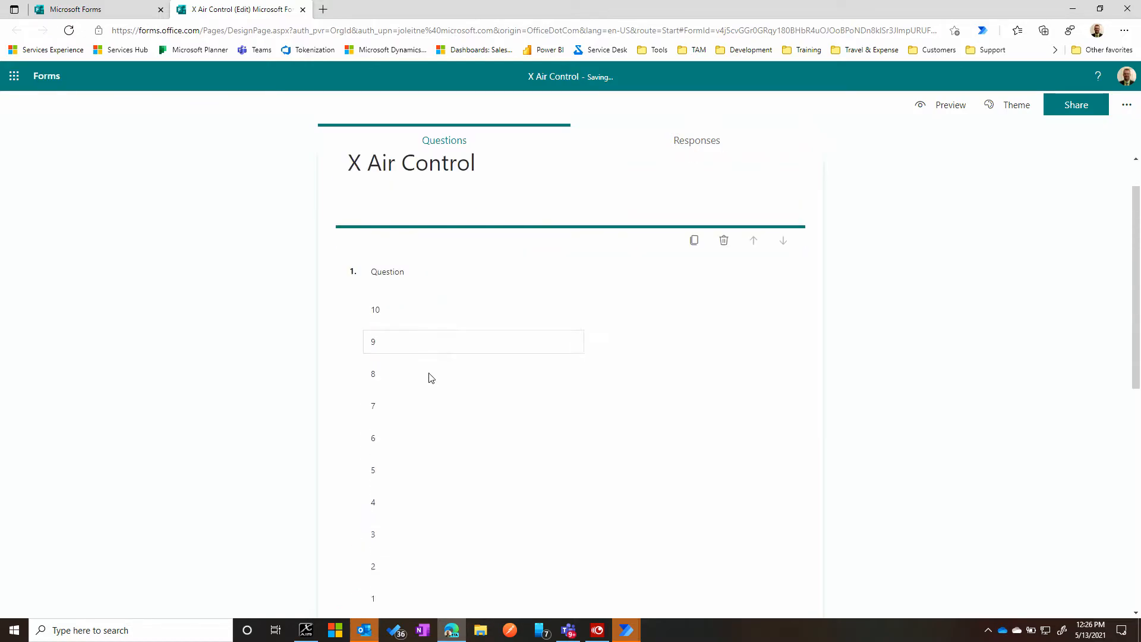
{"action": "scroll", "coordinate": [440, 380], "scroll_direction": "down", "scroll_amount": 9}
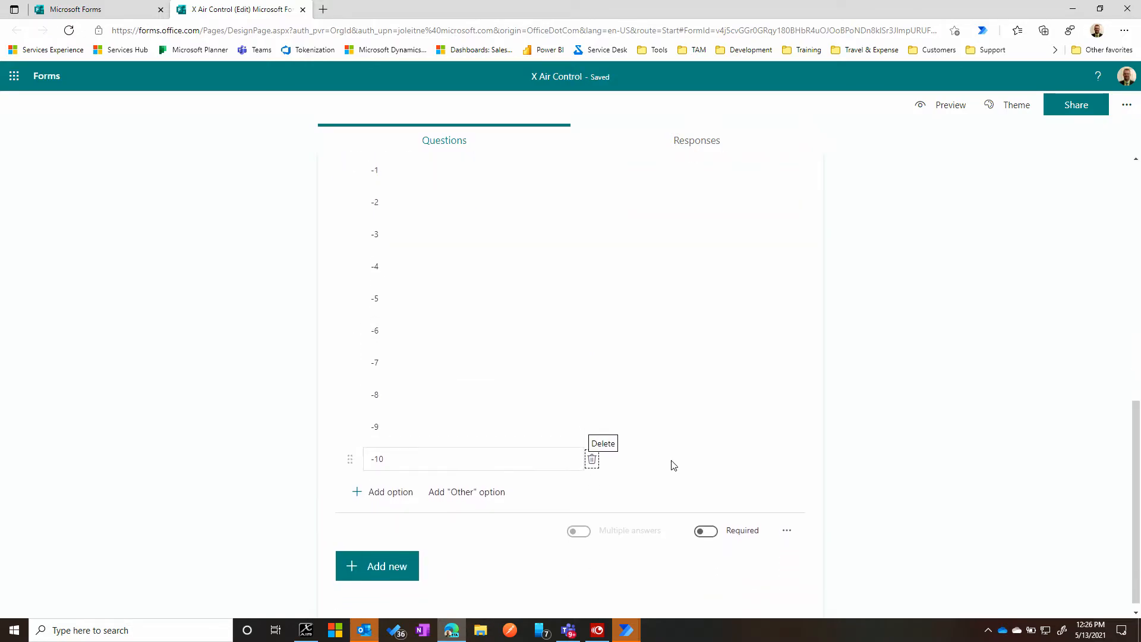
{"action": "scroll", "coordinate": [672, 464], "scroll_direction": "up", "scroll_amount": 10}
{"action": "left_click", "coordinate": [440, 264]}
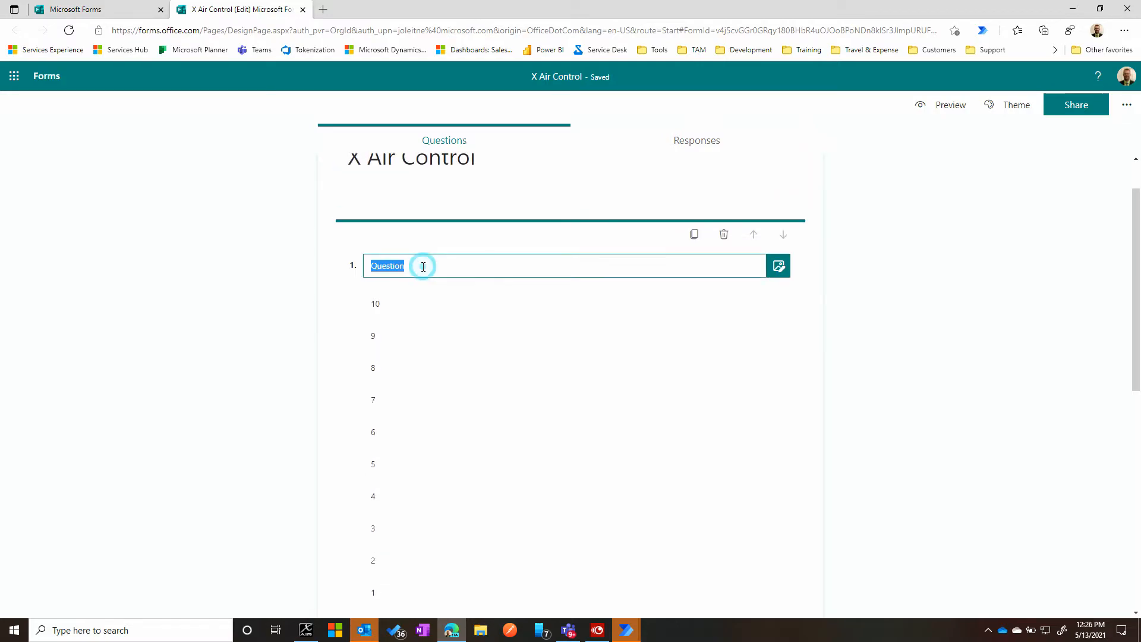
{"action": "type", "text": "W"}
{"action": "key", "text": "BackSpace"}
{"action": "type", "text": "Set Volum"}
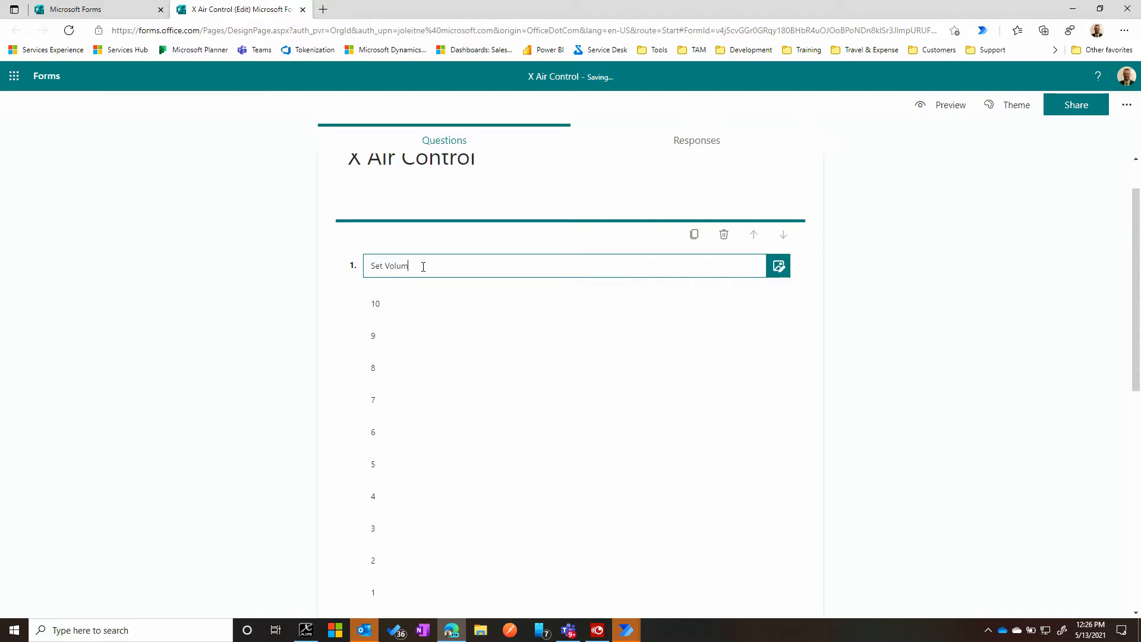
{"action": "type", "text": "e for Channel 1"}
- Duplicate the question twice and title the copies "Set Volume for Channel 2" and "Set Volume for Channel 3"
{"action": "left_click", "coordinate": [694, 234]}
{"action": "left_click", "coordinate": [496, 274]}
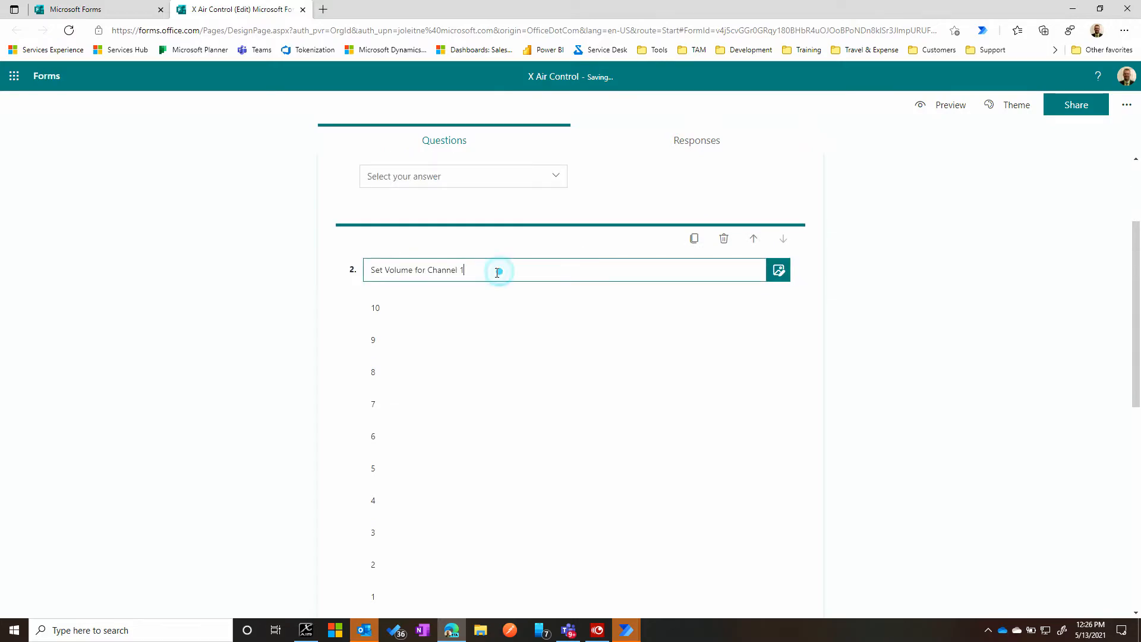
{"action": "type", "text": "2"}
{"action": "left_click", "coordinate": [694, 239]}
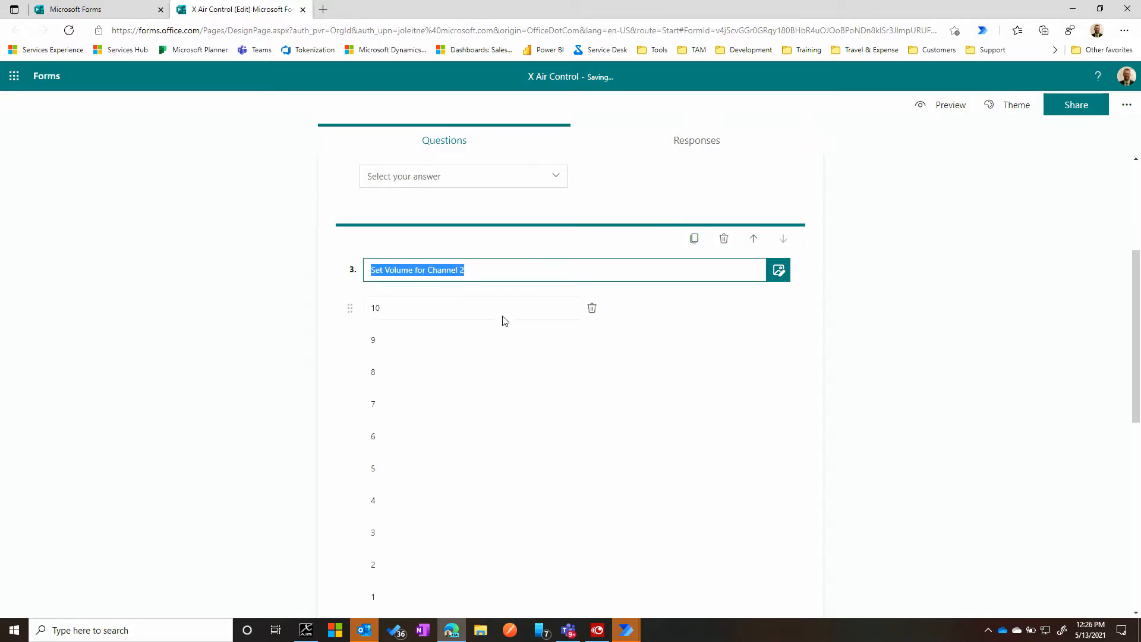
{"action": "left_click", "coordinate": [495, 268]}
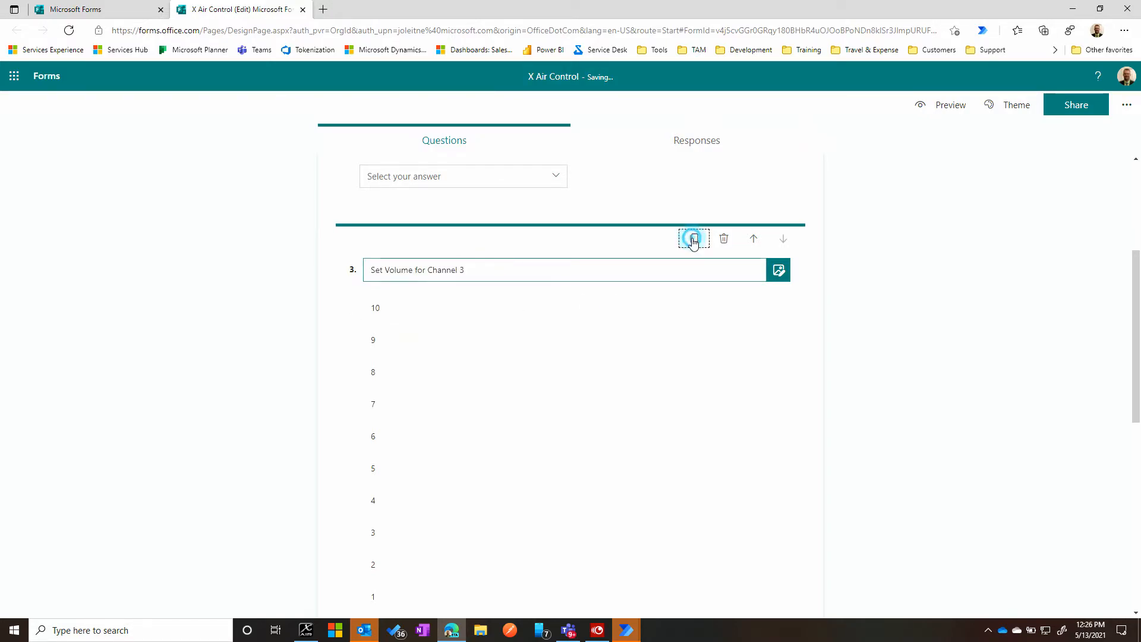
- Make two more copies of the volume question, titled "Set Volume for Channel 4" and "Set Volume for Channel 5"
{"action": "left_click", "coordinate": [694, 239]}
{"action": "left_click", "coordinate": [513, 275]}
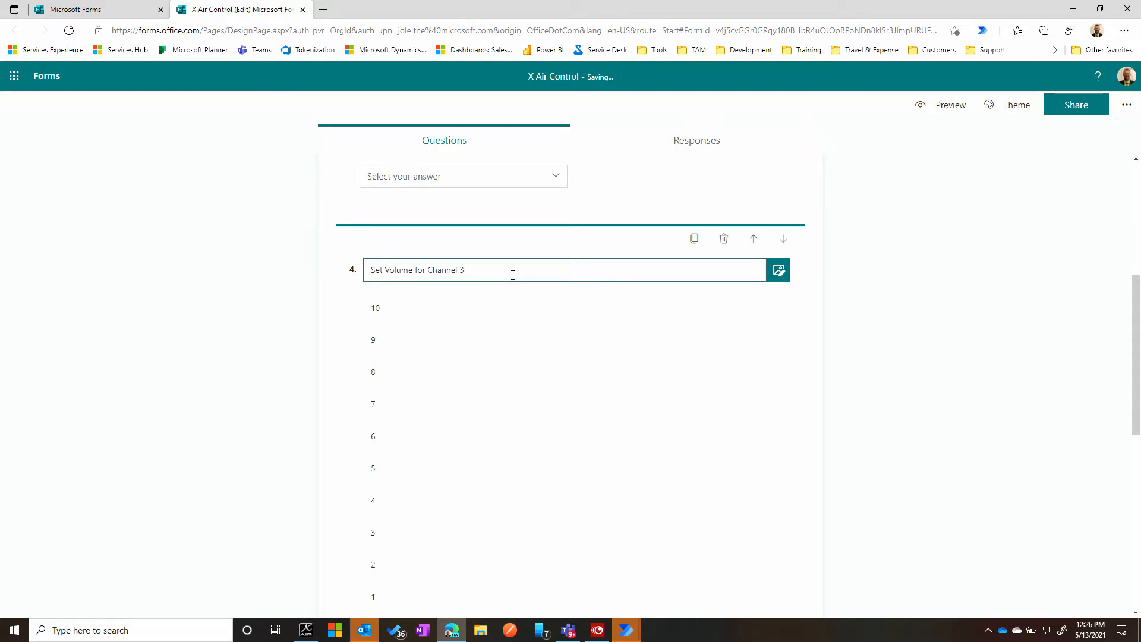
{"action": "left_click", "coordinate": [695, 238]}
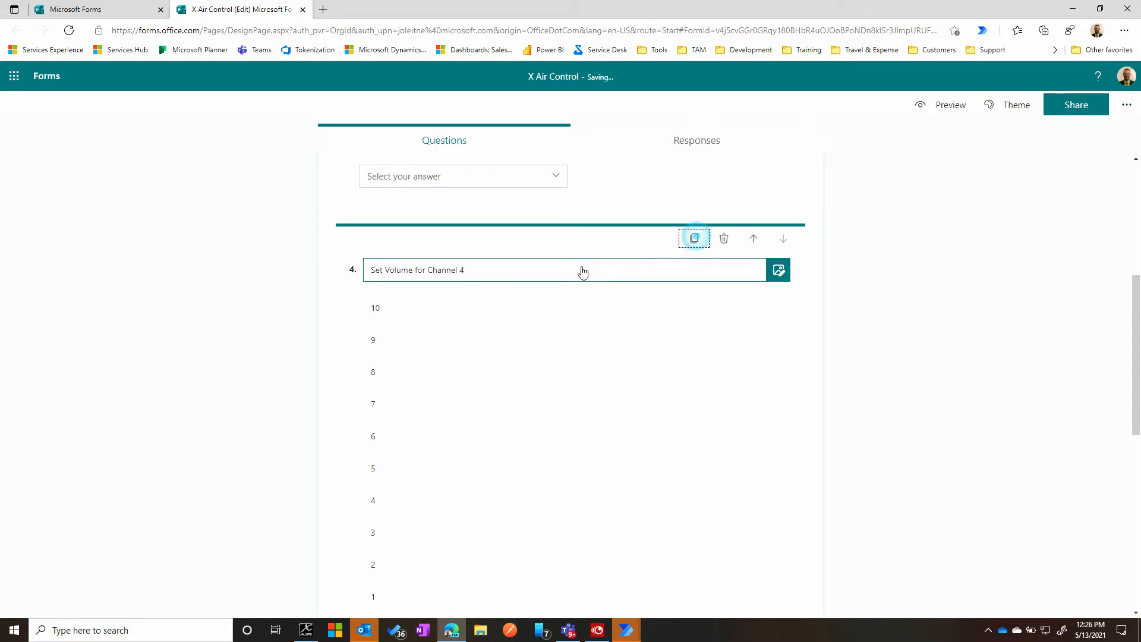
{"action": "left_click", "coordinate": [499, 272]}
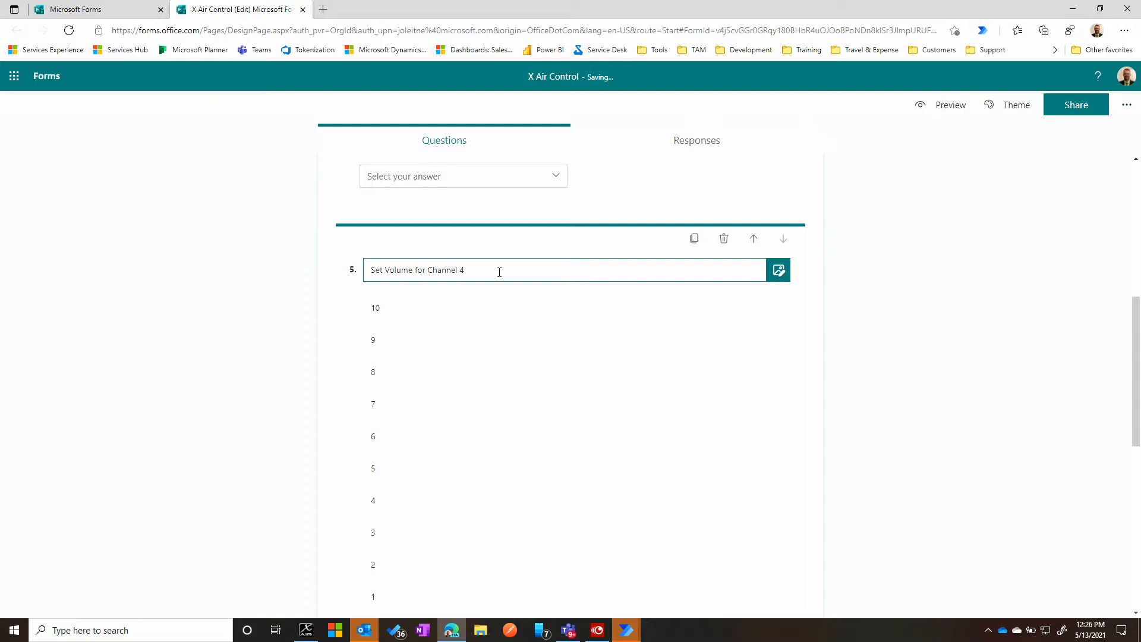
- Duplicate the volume question for the next two channels, titled "Set Volume for Channel 6" and "Set Volume for Channel 7"
{"action": "left_click", "coordinate": [695, 239]}
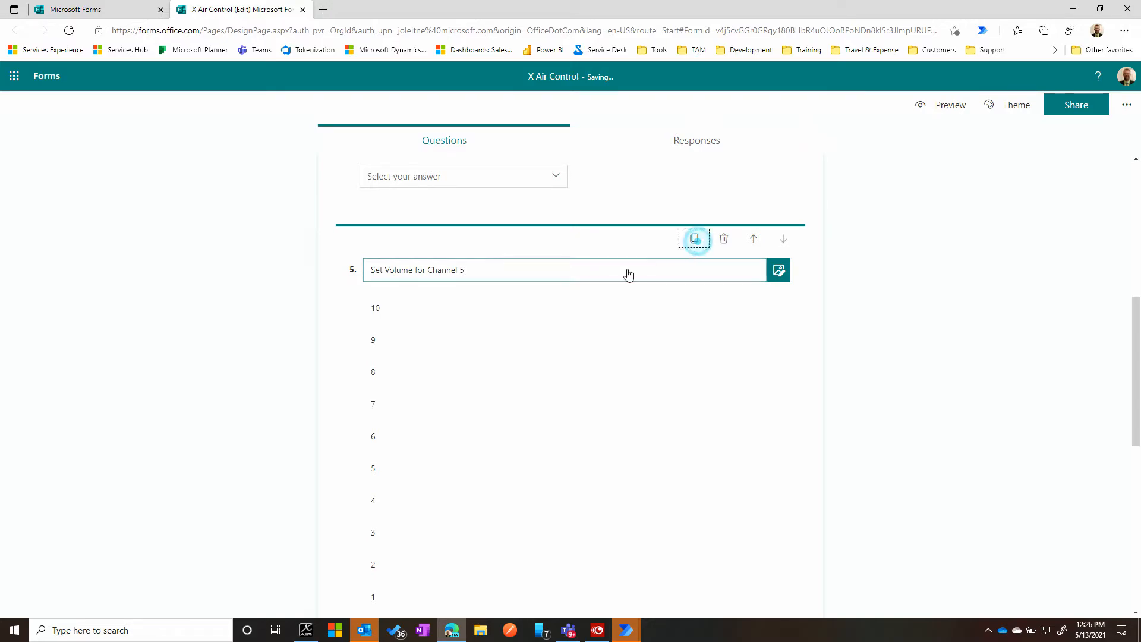
{"action": "left_click", "coordinate": [514, 274]}
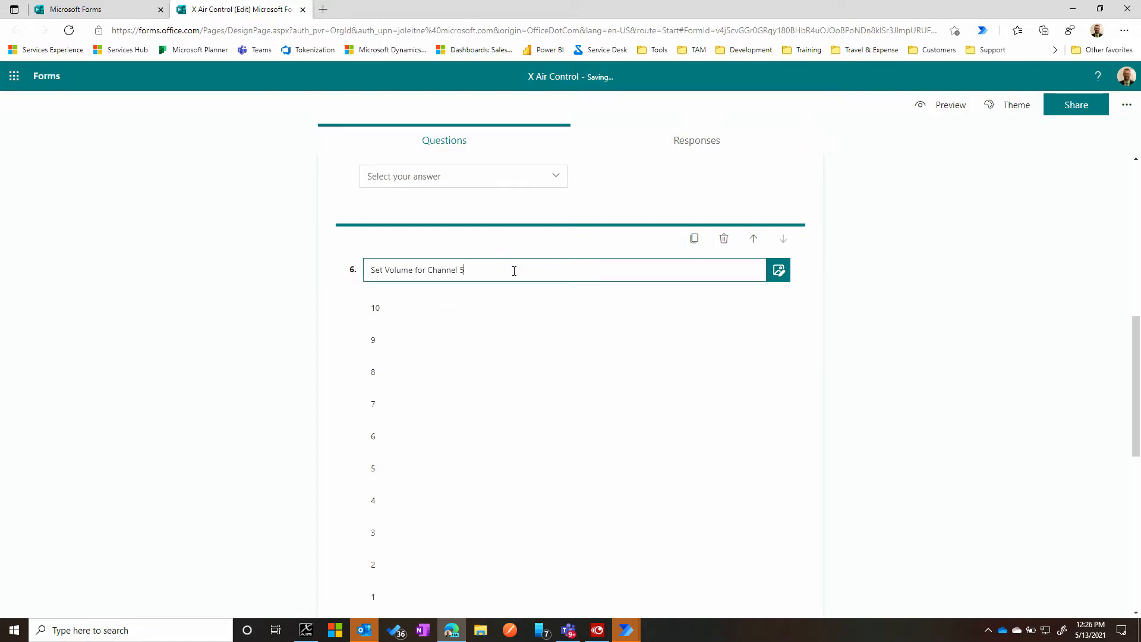
{"action": "left_click", "coordinate": [694, 239]}
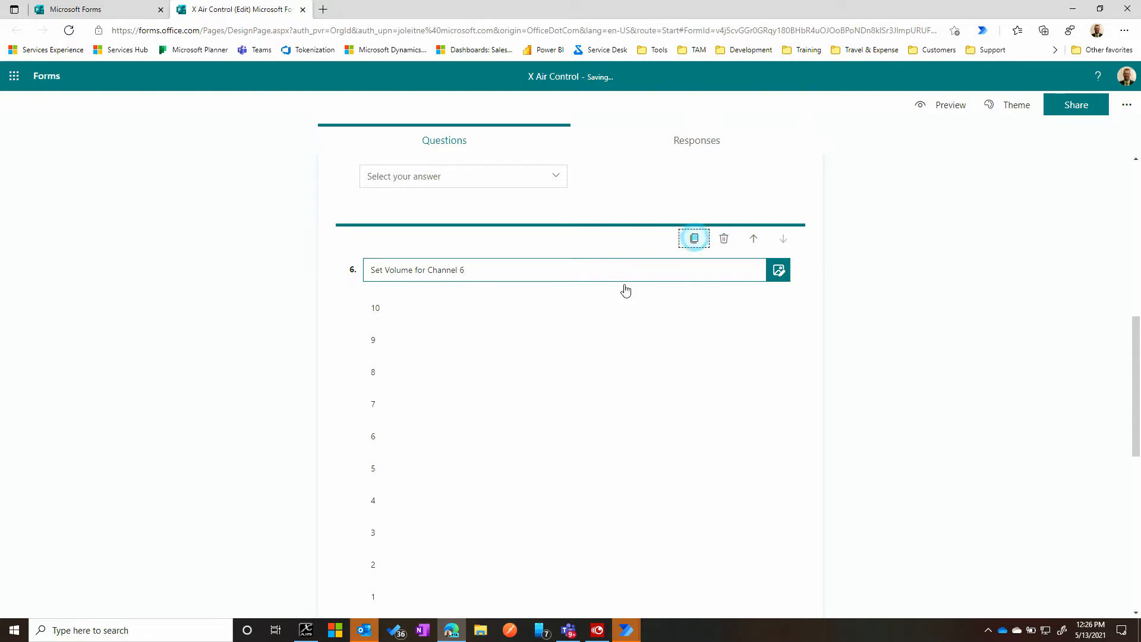
{"action": "left_click", "coordinate": [492, 271]}
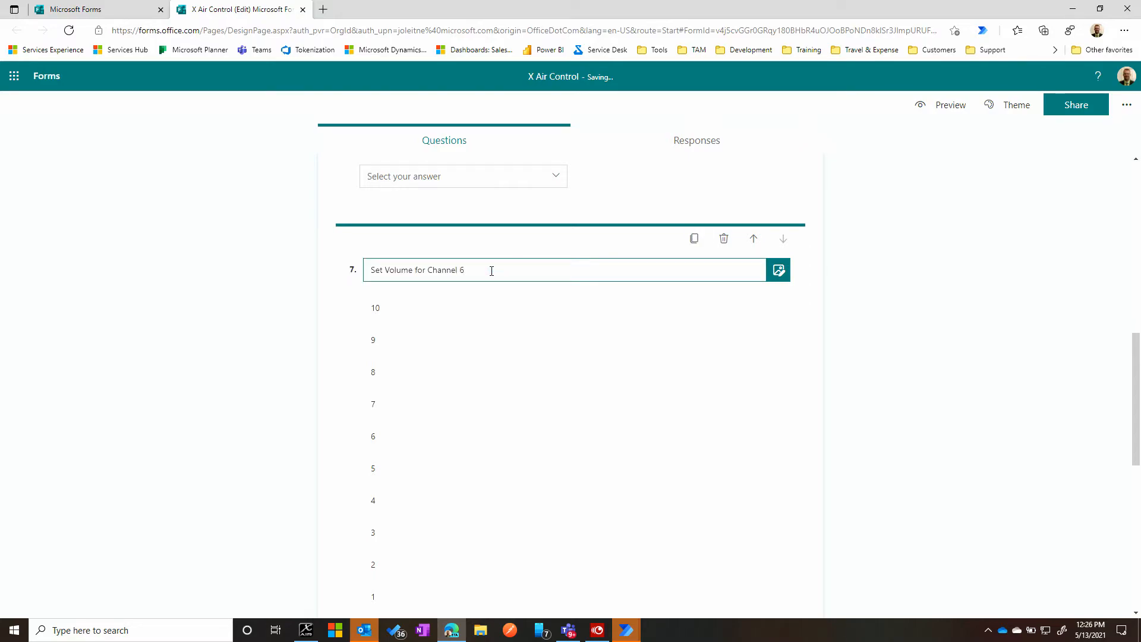
- Duplicate the Channel 7 question, title the copy "Set Volume for Channel 8", and finish editing it
{"action": "left_click", "coordinate": [694, 239]}
{"action": "left_click", "coordinate": [490, 274]}
{"action": "type", "text": "8"}
{"action": "left_click", "coordinate": [102, 332]}
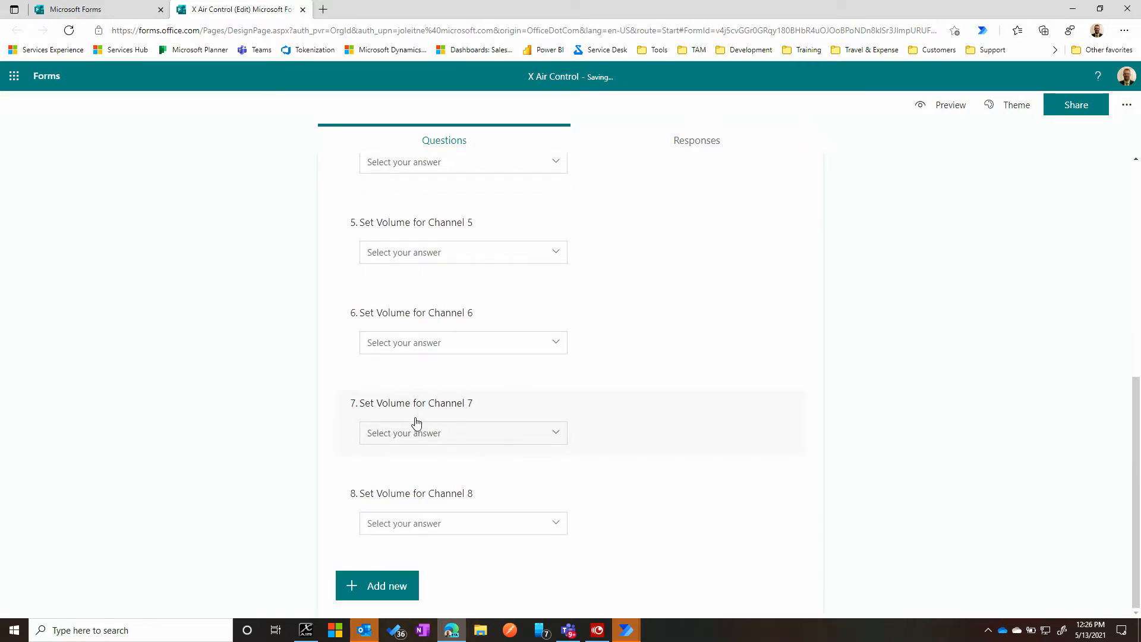
- Review all the channel volume questions in the form, and check them in the form preview
{"action": "scroll", "coordinate": [359, 430], "scroll_direction": "up", "scroll_amount": 5}
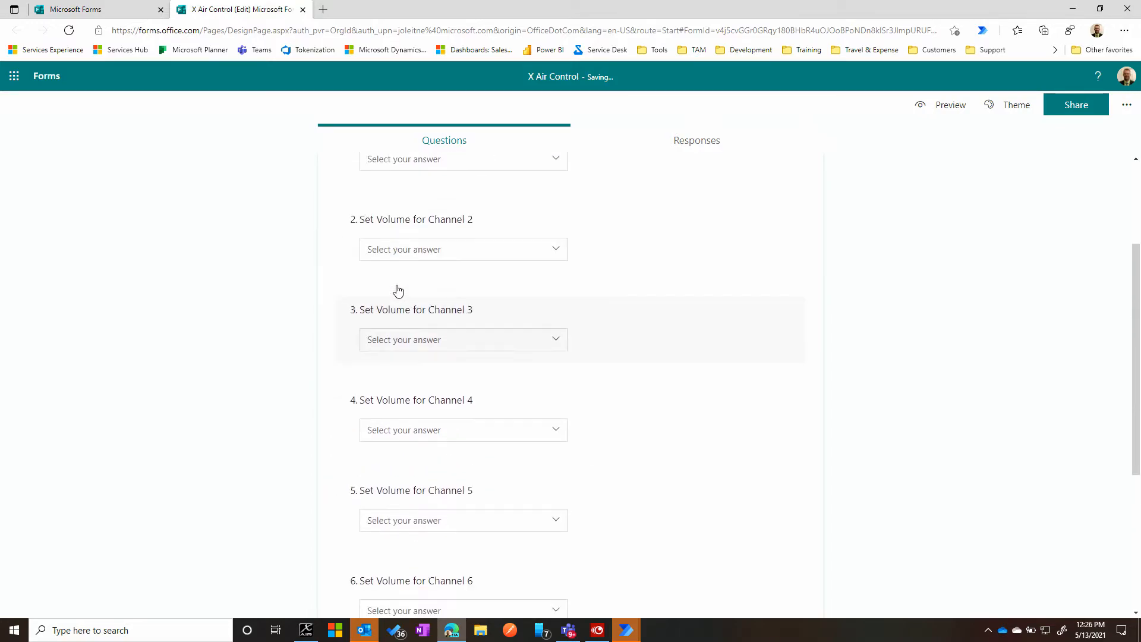
{"action": "scroll", "coordinate": [416, 267], "scroll_direction": "up", "scroll_amount": 3}
{"action": "scroll", "coordinate": [305, 282], "scroll_direction": "down", "scroll_amount": 2}
{"action": "scroll", "coordinate": [308, 285], "scroll_direction": "down", "scroll_amount": 3}
{"action": "scroll", "coordinate": [320, 281], "scroll_direction": "down", "scroll_amount": 2}
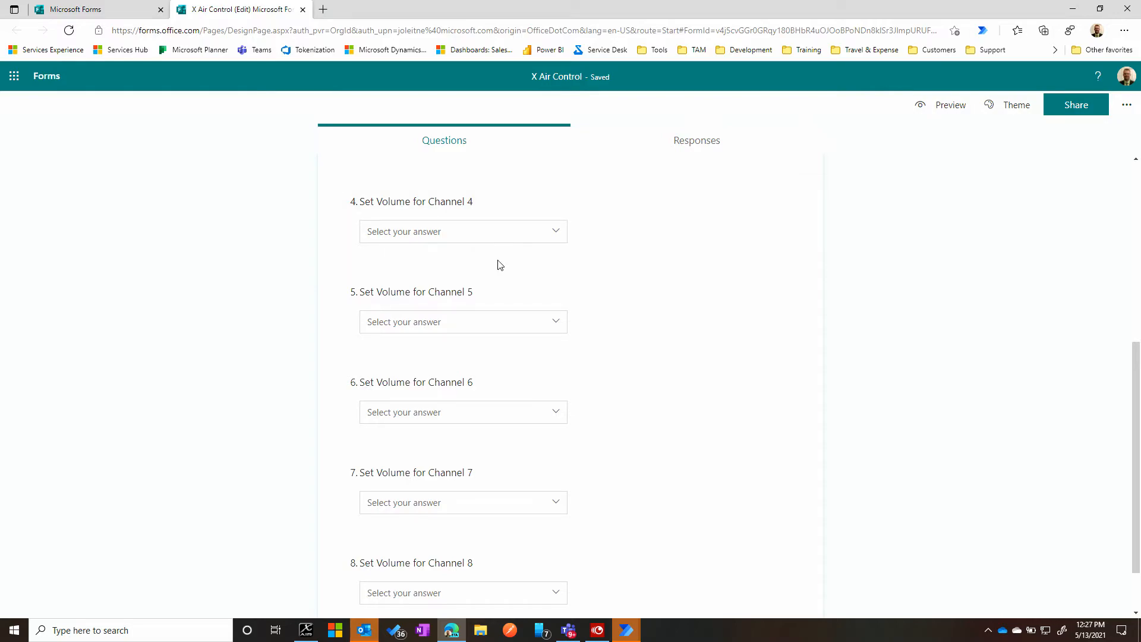
{"action": "scroll", "coordinate": [295, 373], "scroll_direction": "down", "scroll_amount": 2}
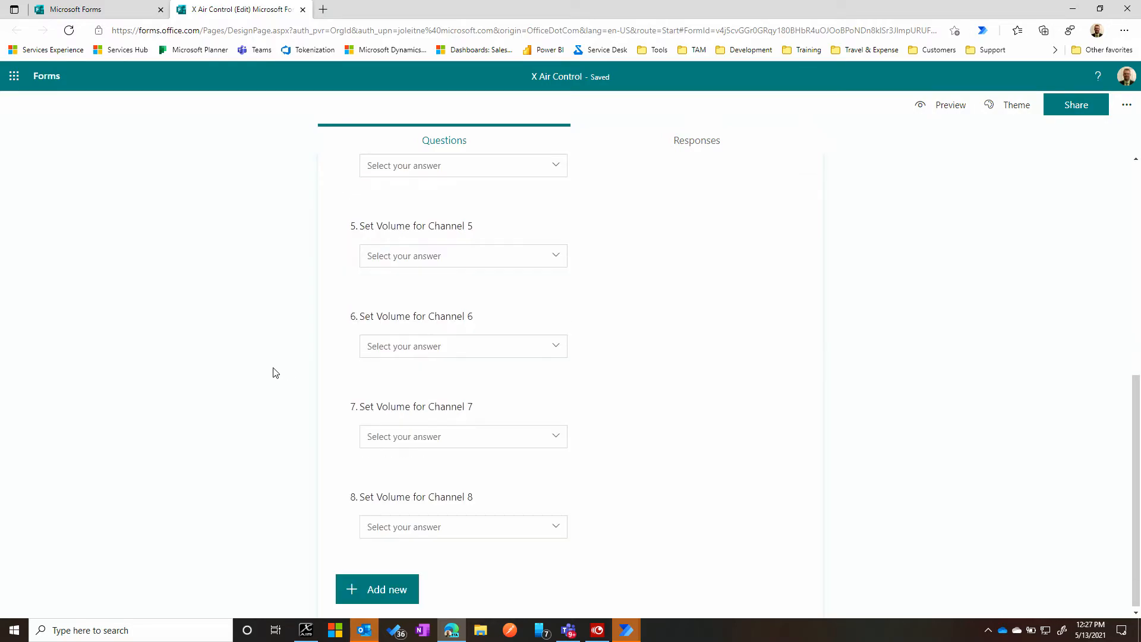
{"action": "scroll", "coordinate": [265, 367], "scroll_direction": "up", "scroll_amount": 7}
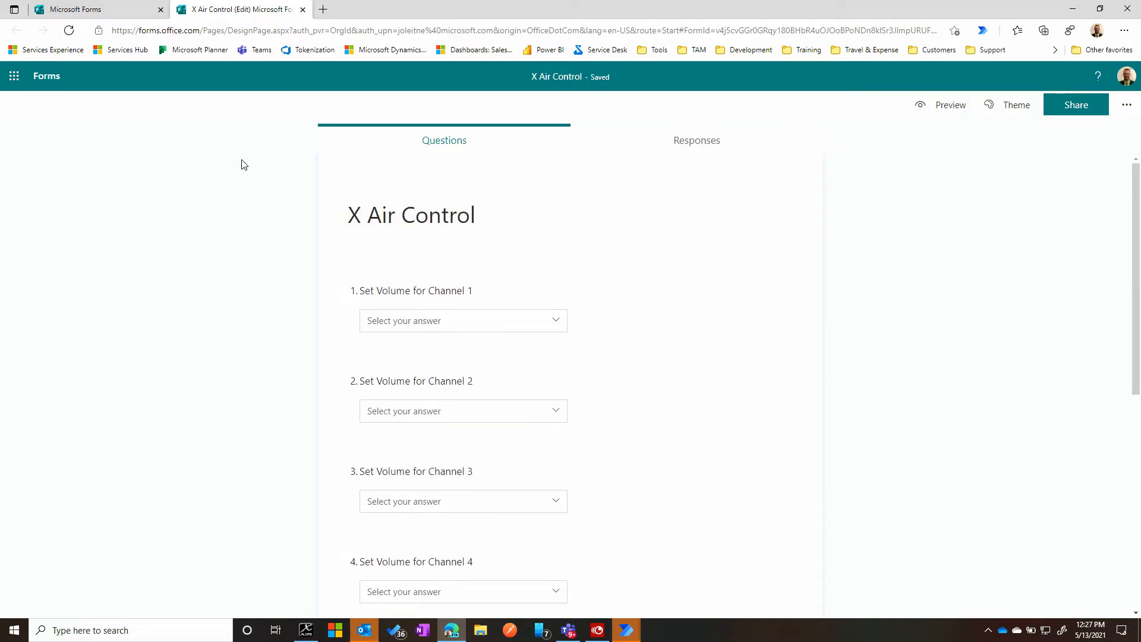
{"action": "left_click", "coordinate": [943, 105]}
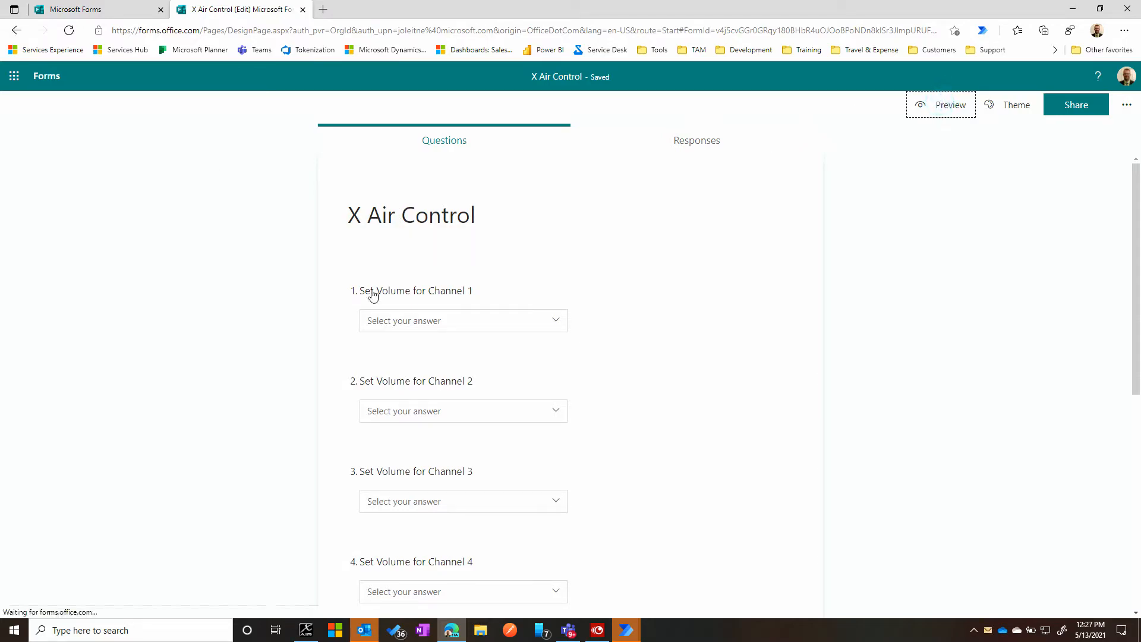
{"action": "scroll", "coordinate": [395, 273], "scroll_direction": "down", "scroll_amount": 8}
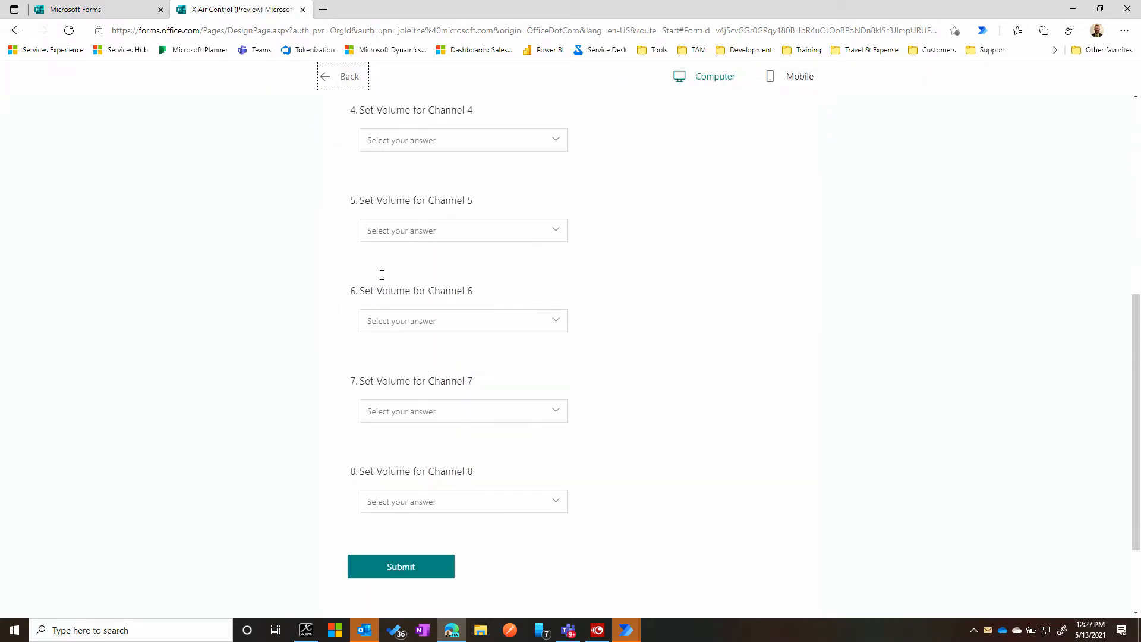
{"action": "scroll", "coordinate": [376, 296], "scroll_direction": "up", "scroll_amount": 8}
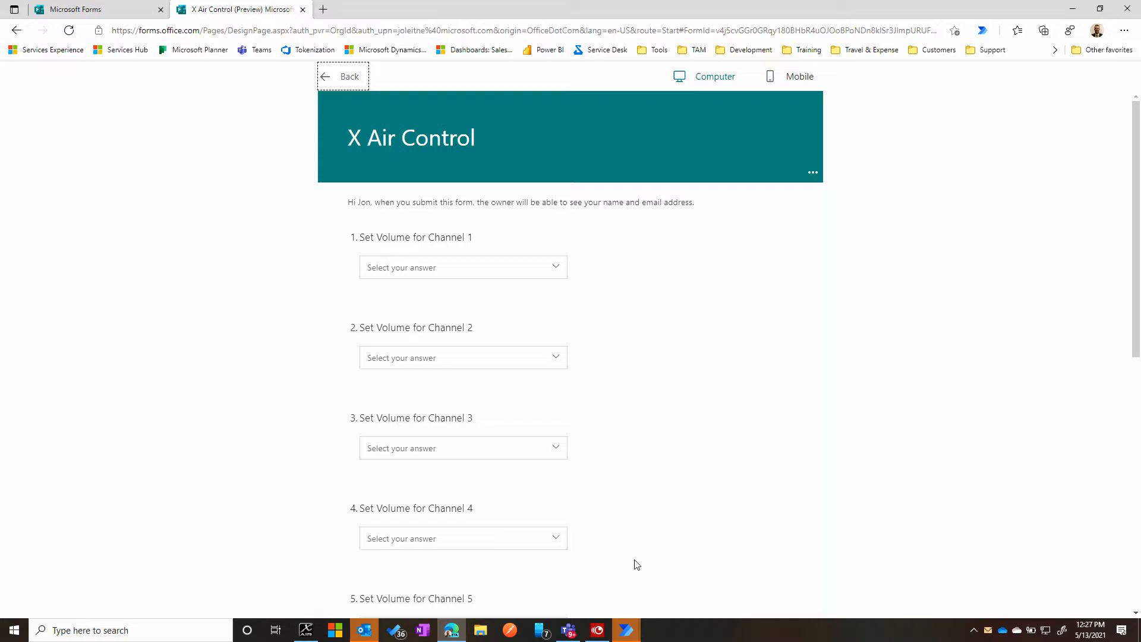
- Switch to Power Automate in Microsoft Teams, create a flow from blank, and name it "X Air Control Flow"
{"action": "left_click", "coordinate": [569, 635]}
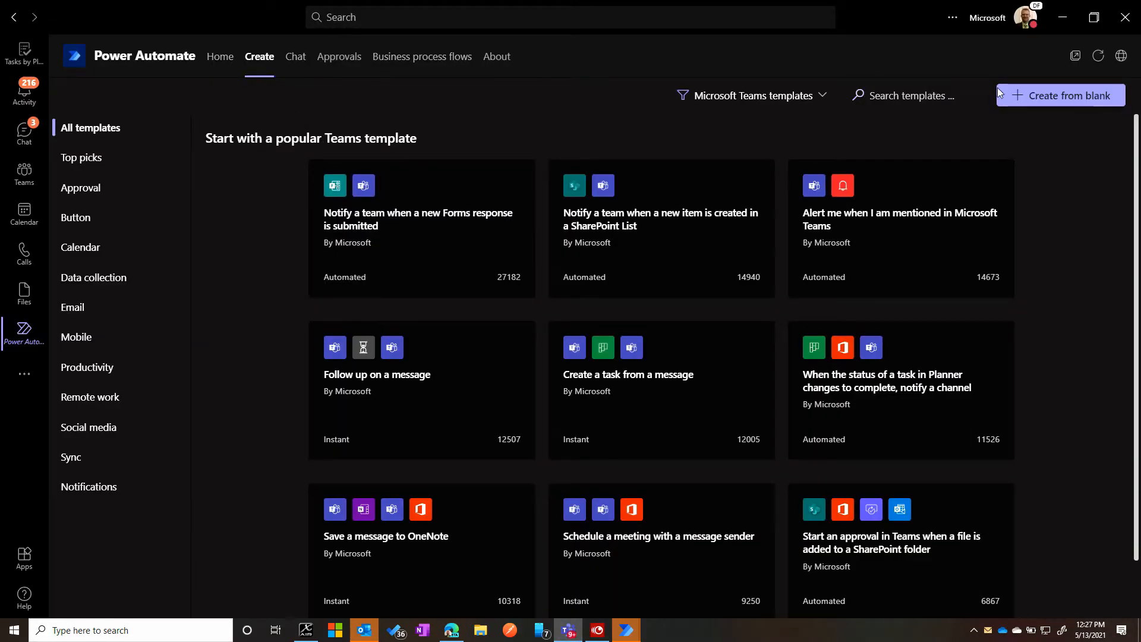
{"action": "left_click", "coordinate": [1063, 96]}
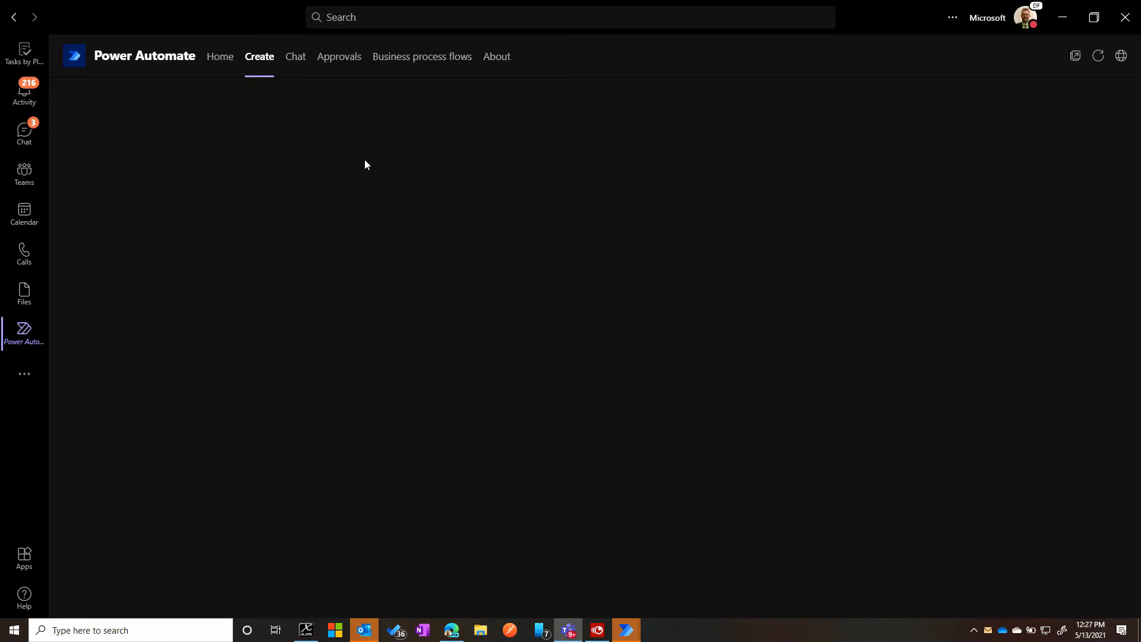
{"action": "left_click", "coordinate": [119, 93]}
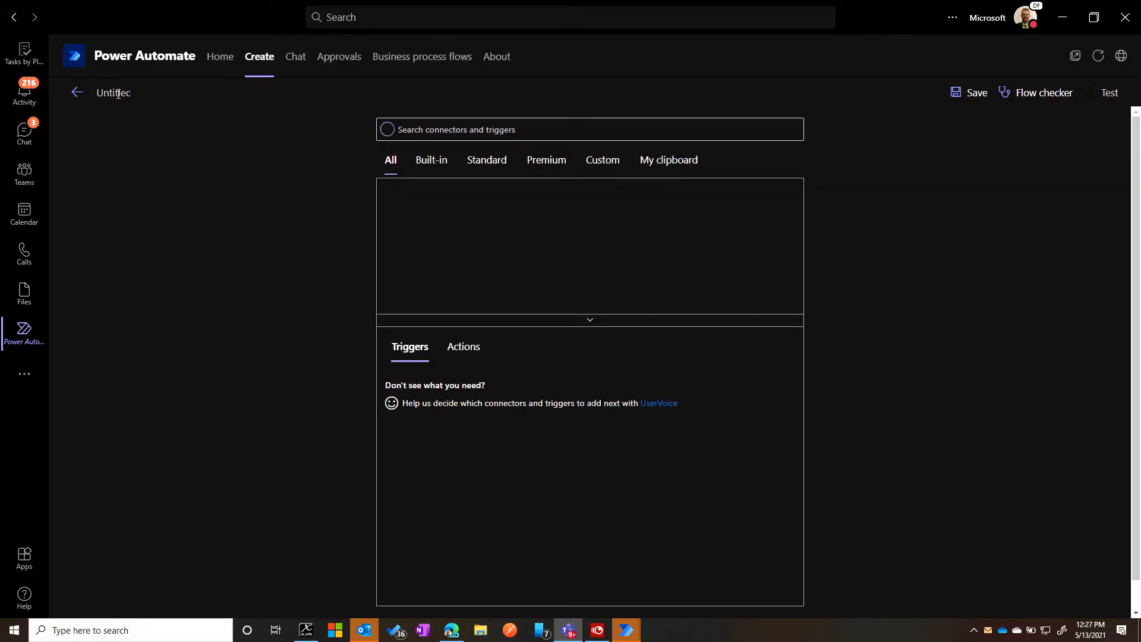
{"action": "key", "text": "Tab"}
{"action": "type", "text": "Air "}
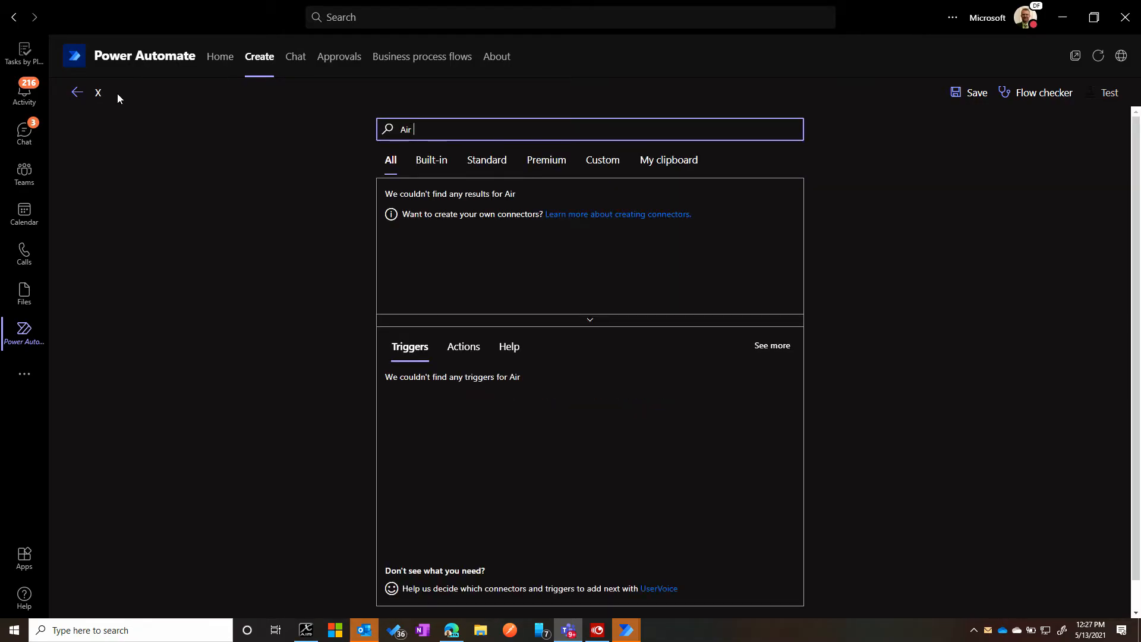
{"action": "type", "text": "Co"}
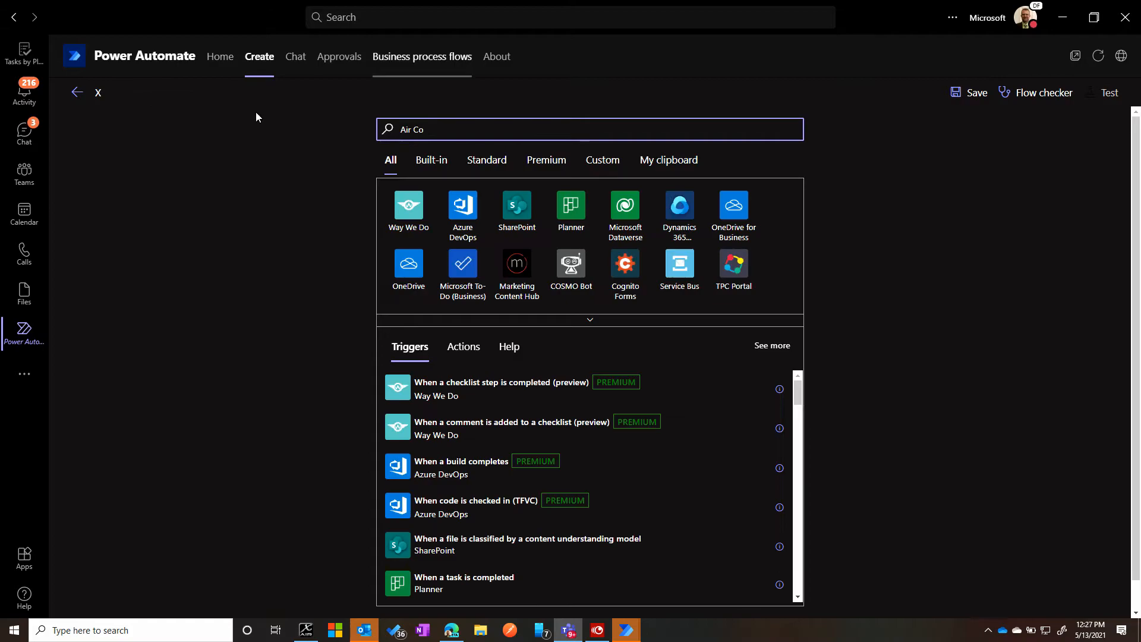
{"action": "left_click", "coordinate": [88, 87]}
{"action": "left_click_drag", "start_coordinate": [96, 96], "coordinate": [100, 102]}
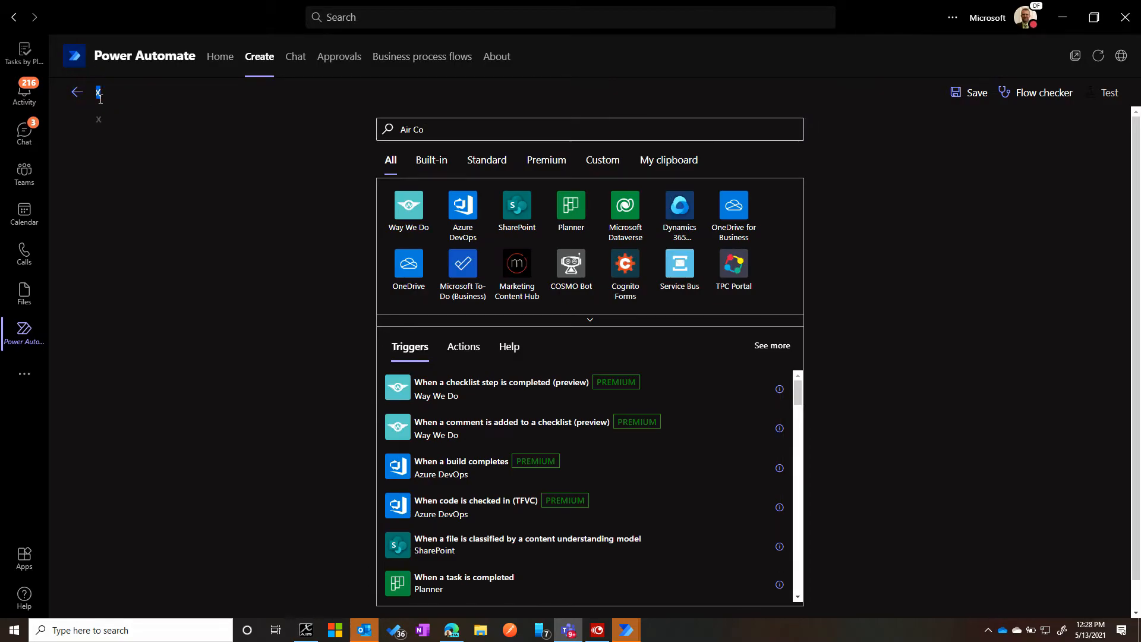
{"action": "type", "text": "Air Control"}
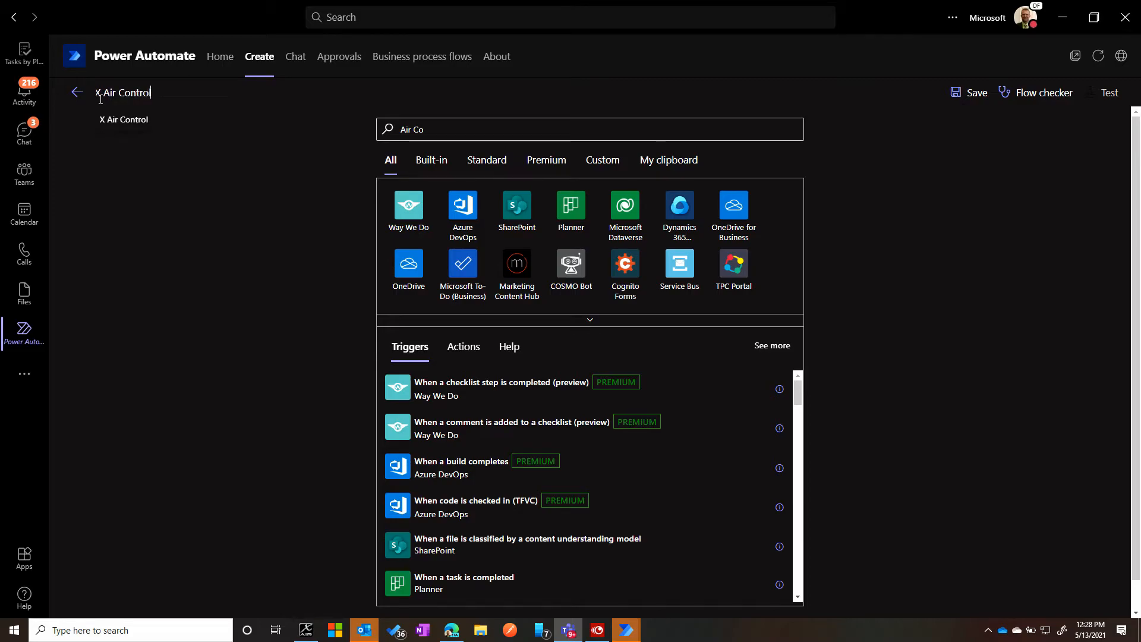
{"action": "type", "text": " Flow"}
- Add the Microsoft Forms trigger "When a new response is submitted" and set its form to X Air Control
{"action": "left_click", "coordinate": [442, 138]}
{"action": "key", "text": "ctrl+a"}
{"action": "key", "text": "BackSpace"}
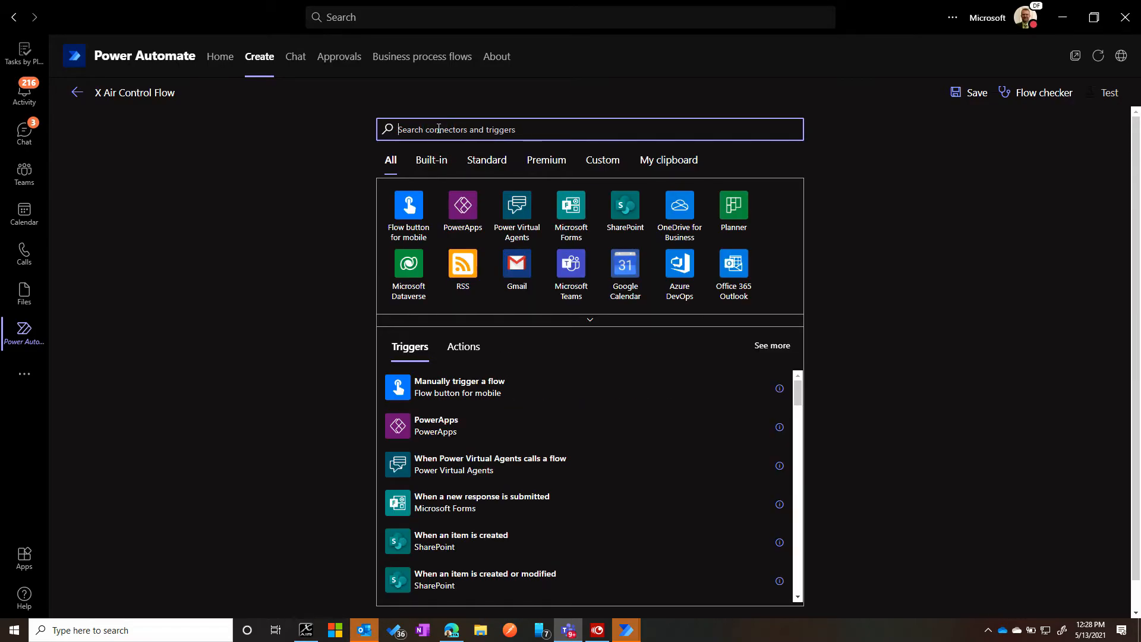
{"action": "left_click", "coordinate": [487, 510]}
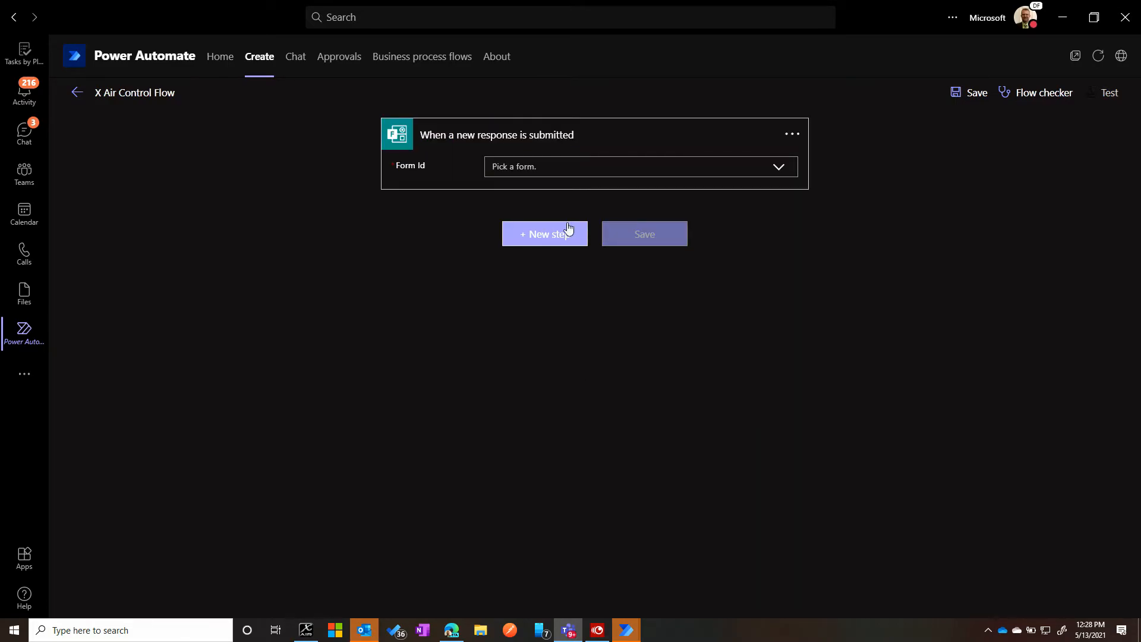
{"action": "left_click", "coordinate": [778, 167]}
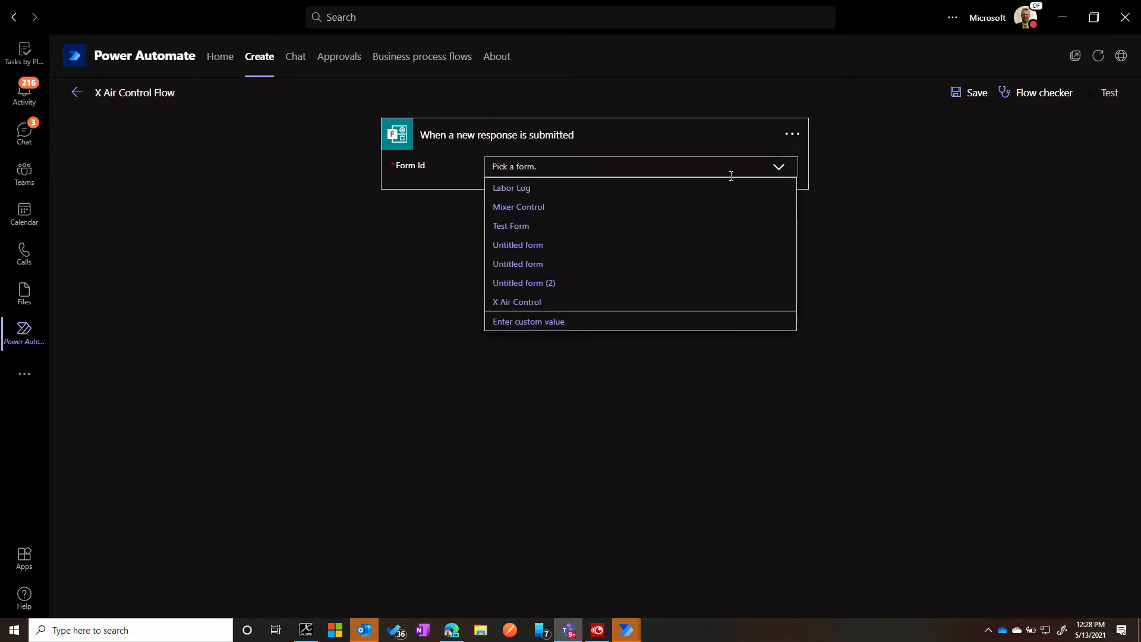
{"action": "left_click", "coordinate": [509, 302]}
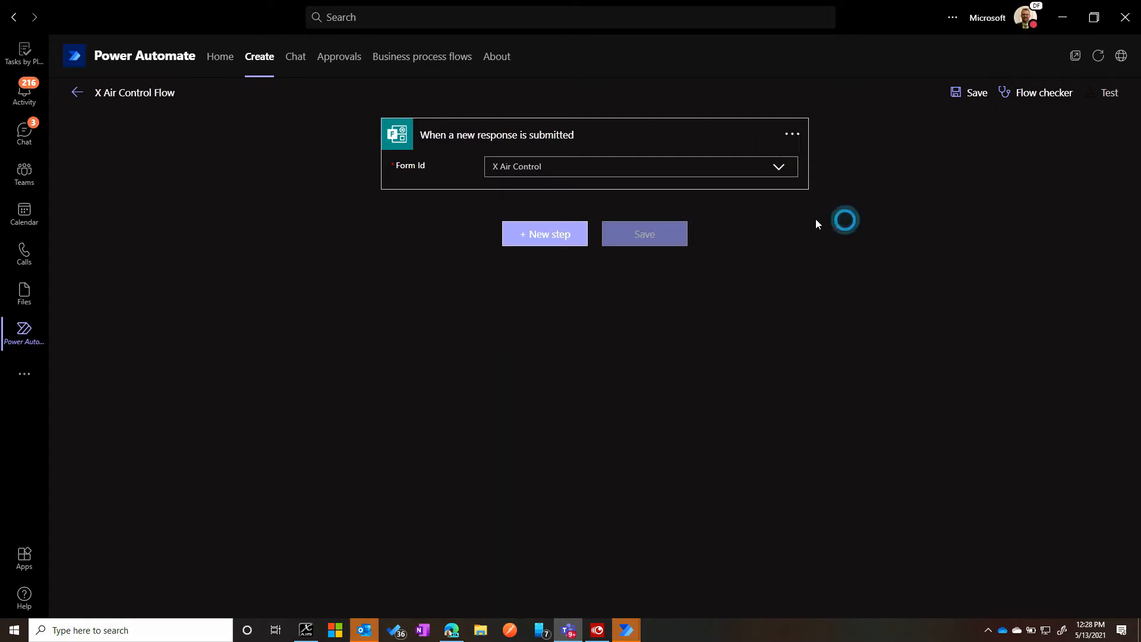
- Add the Microsoft Forms action "Get response details" as the step after the trigger
{"action": "left_click", "coordinate": [543, 234]}
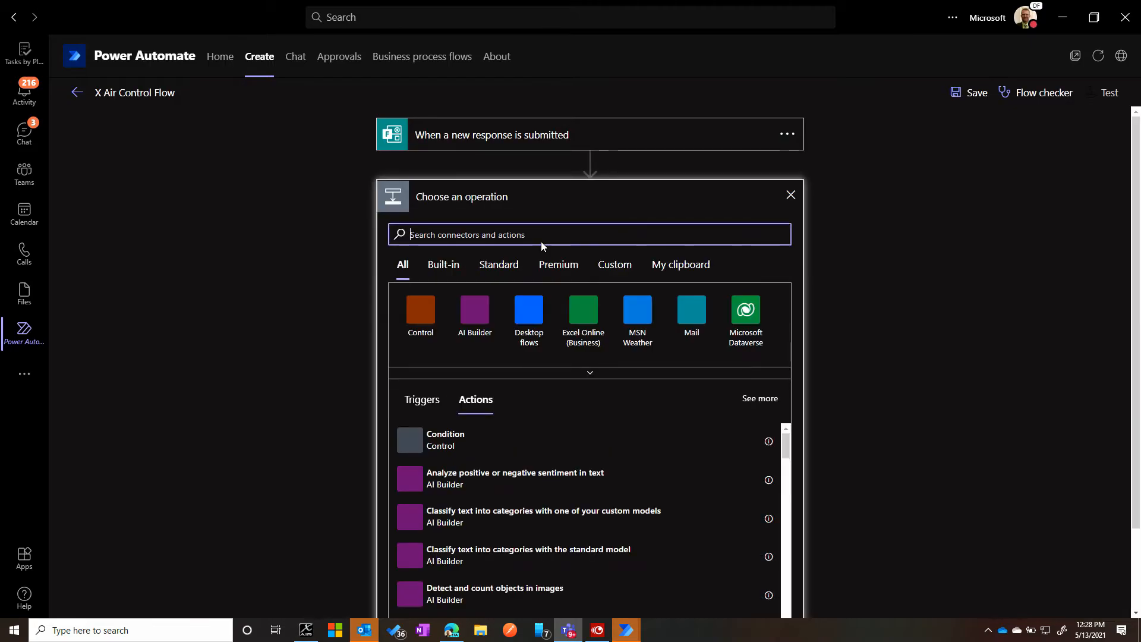
{"action": "left_click", "coordinate": [485, 232]}
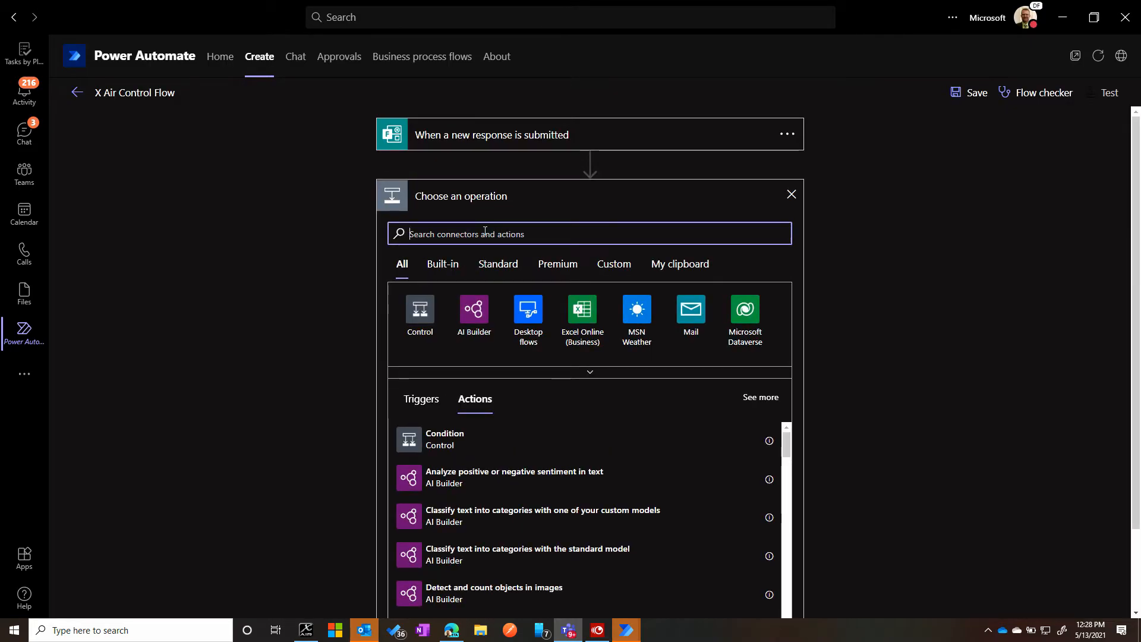
{"action": "type", "text": "Get Reponse"}
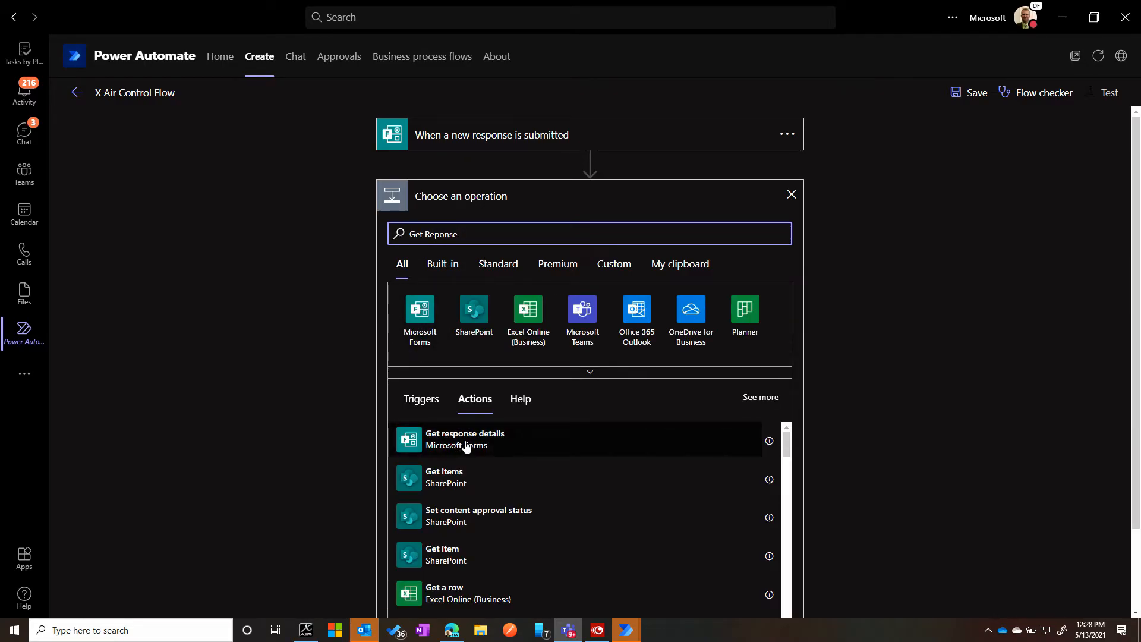
{"action": "left_click", "coordinate": [590, 452]}
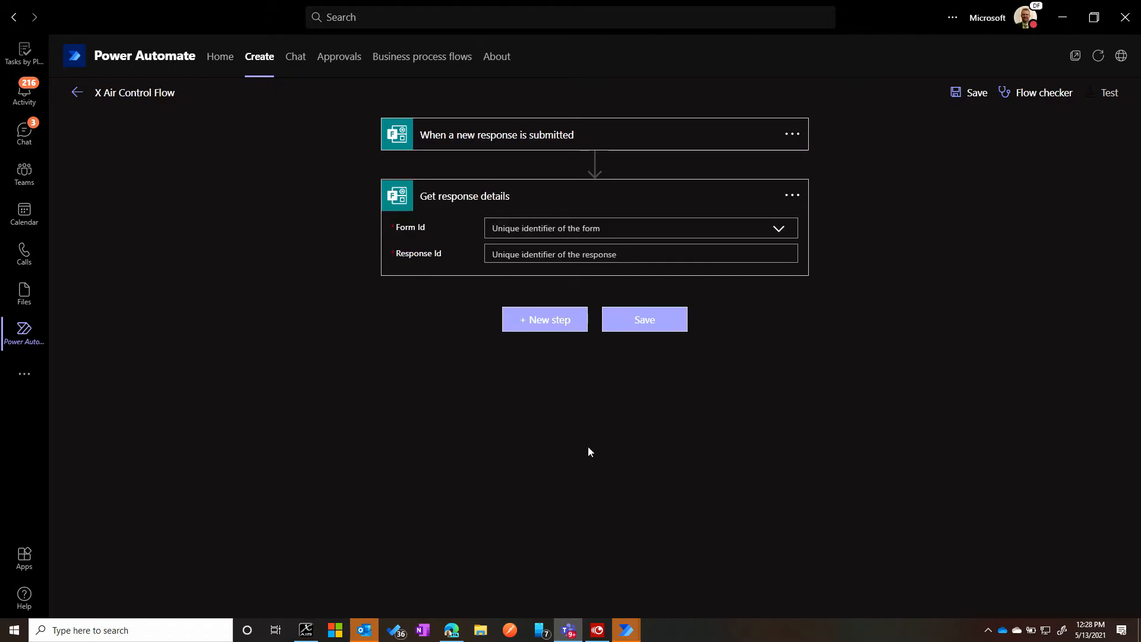
- Set the response details action to the X Air Control form and use the trigger's Response Id as its response identifier
{"action": "left_click", "coordinate": [779, 230]}
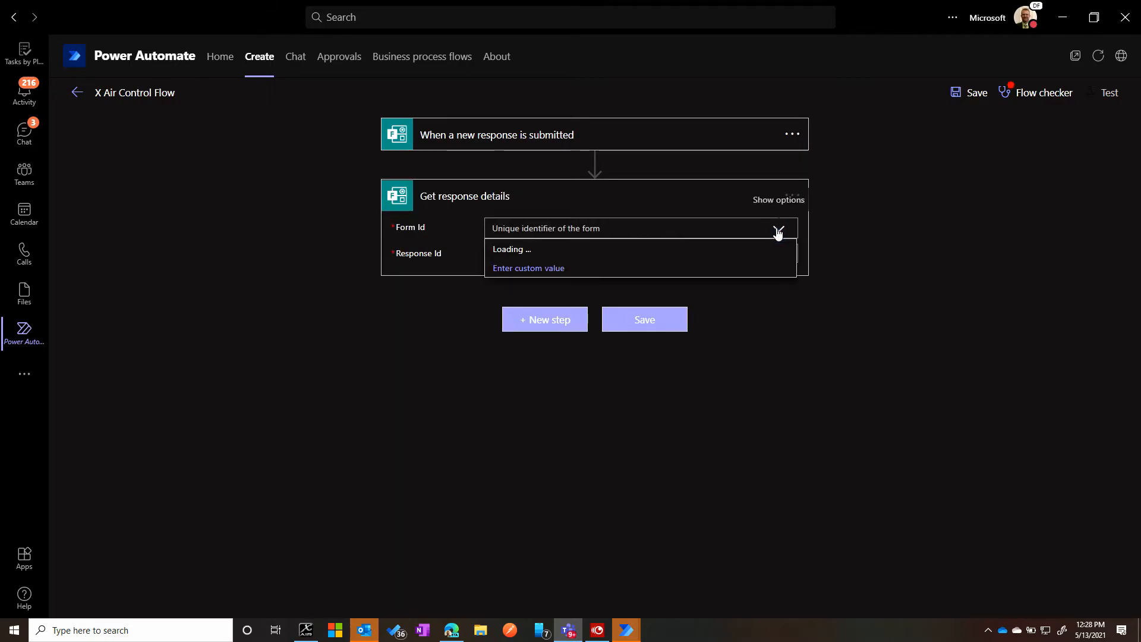
{"action": "left_click", "coordinate": [522, 364]}
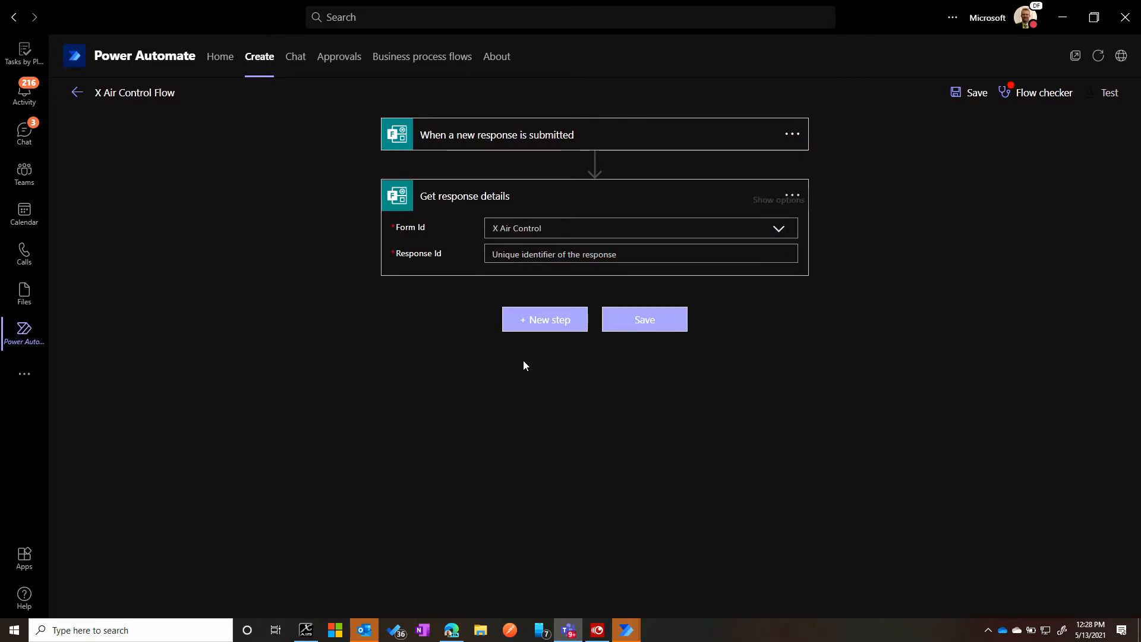
{"action": "left_click", "coordinate": [553, 249]}
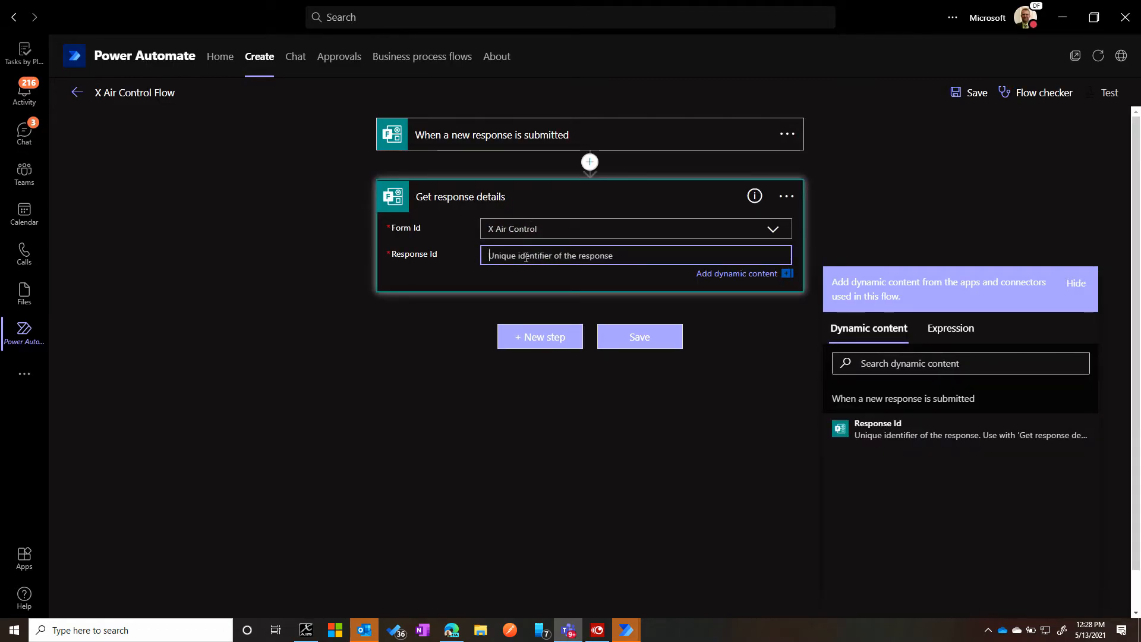
{"action": "left_click", "coordinate": [550, 143]}
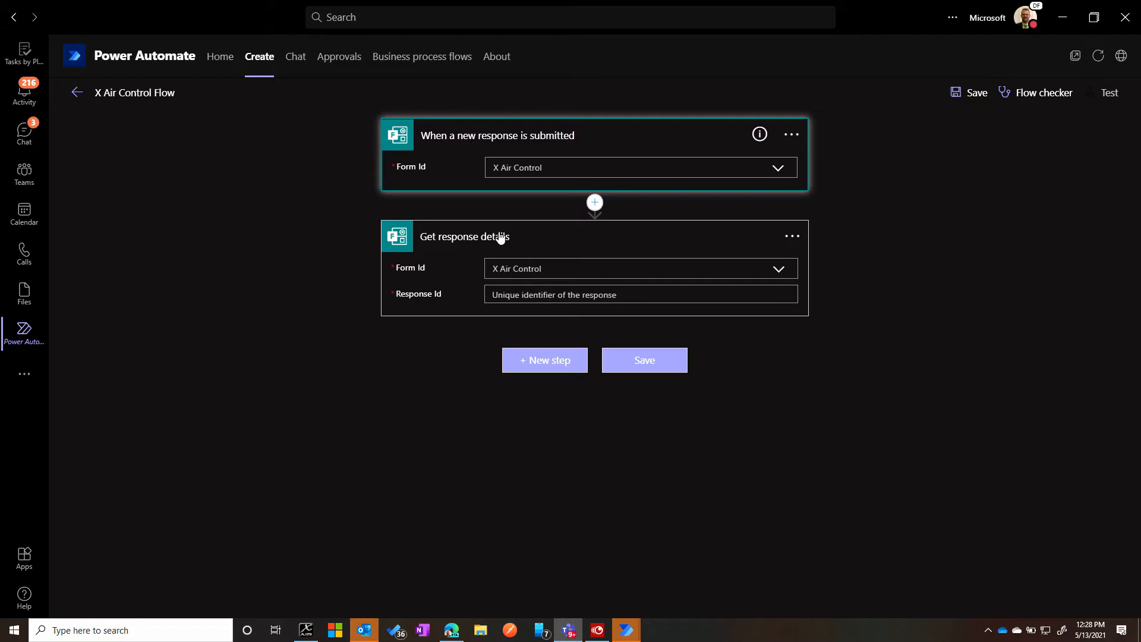
{"action": "left_click", "coordinate": [497, 294]}
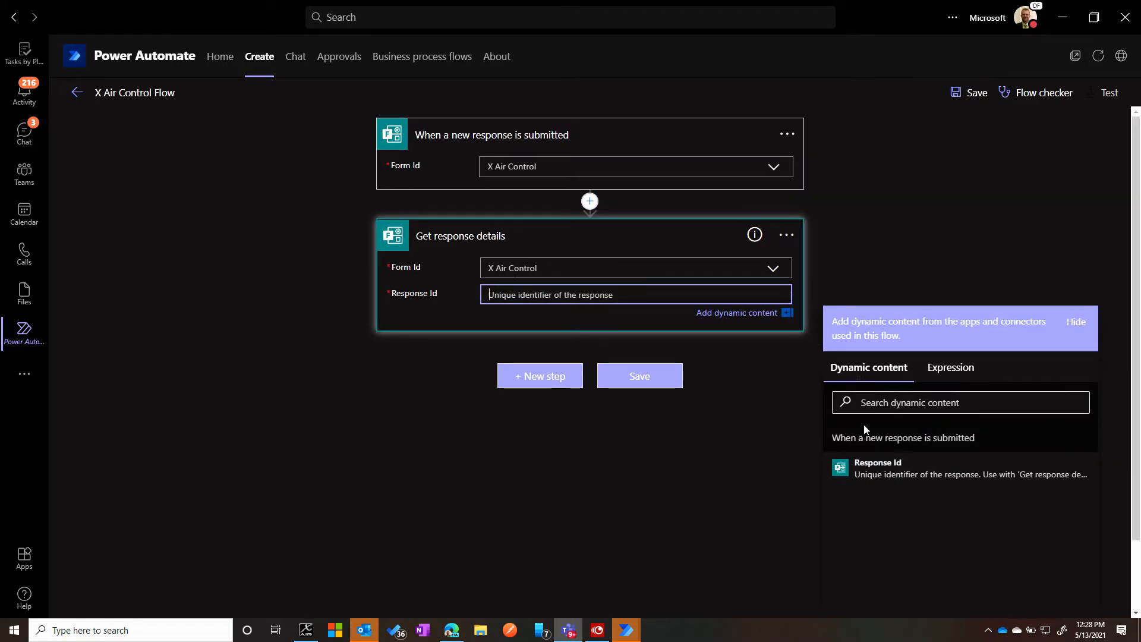
{"action": "left_click", "coordinate": [878, 469]}
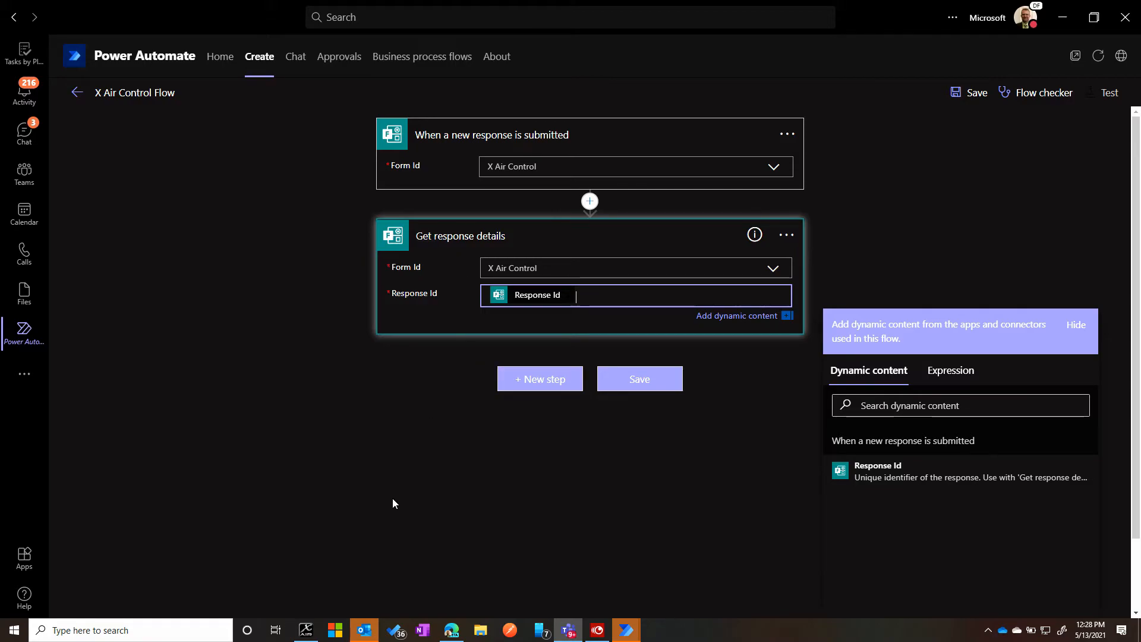
- Add the desktop flows action "Run a flow built with Power Automate Desktop" after the response details
{"action": "left_click", "coordinate": [549, 387]}
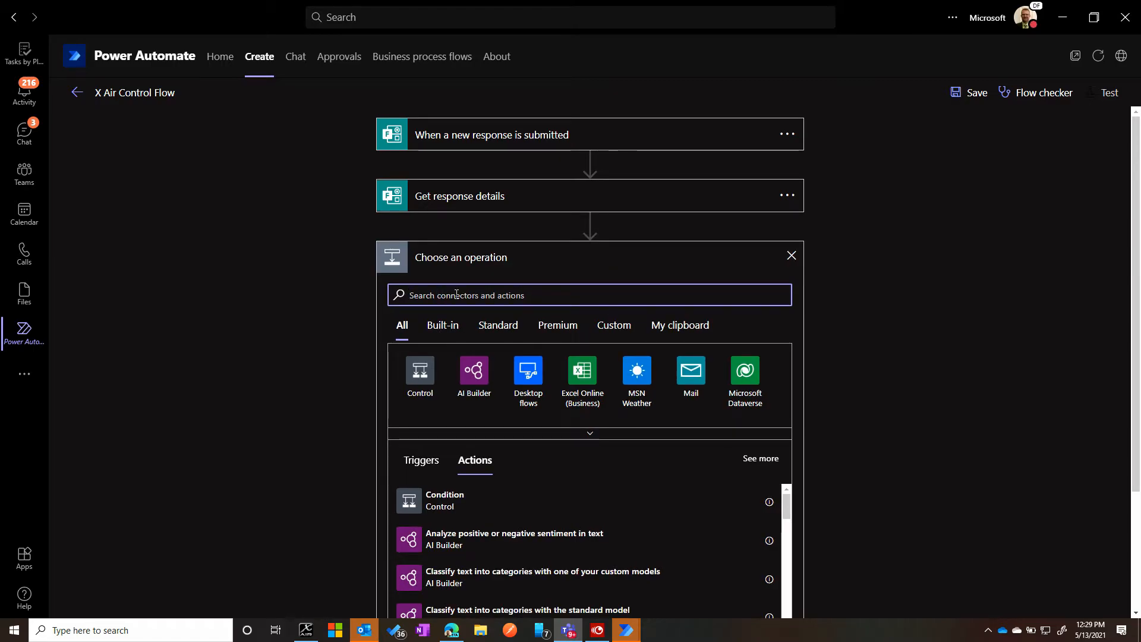
{"action": "type", "text": "Run a des"}
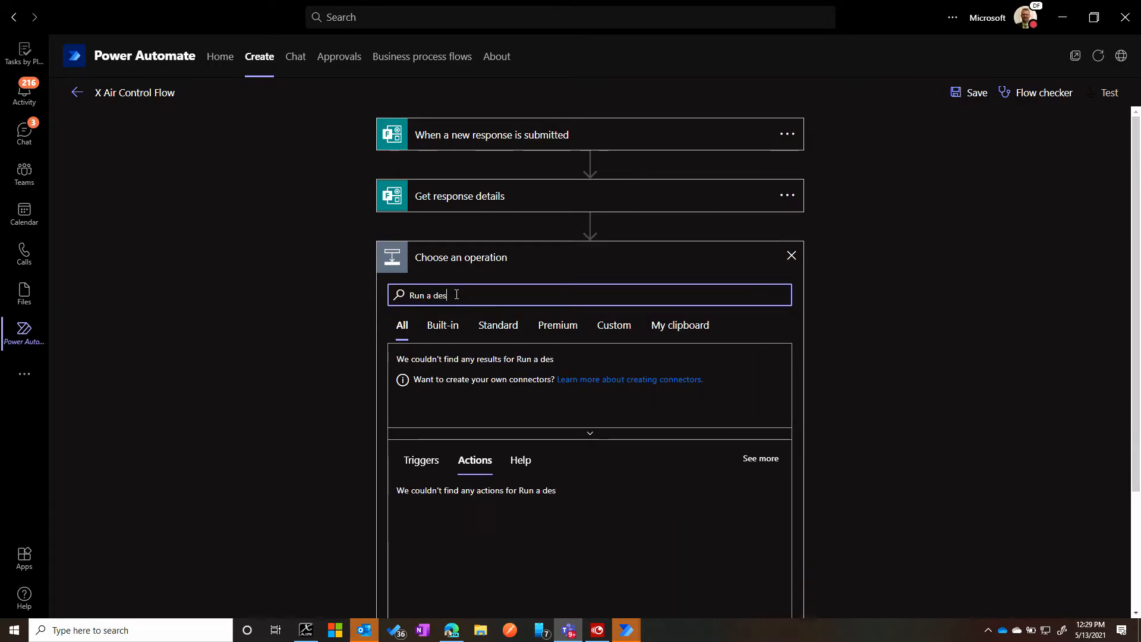
{"action": "type", "text": "ktop"}
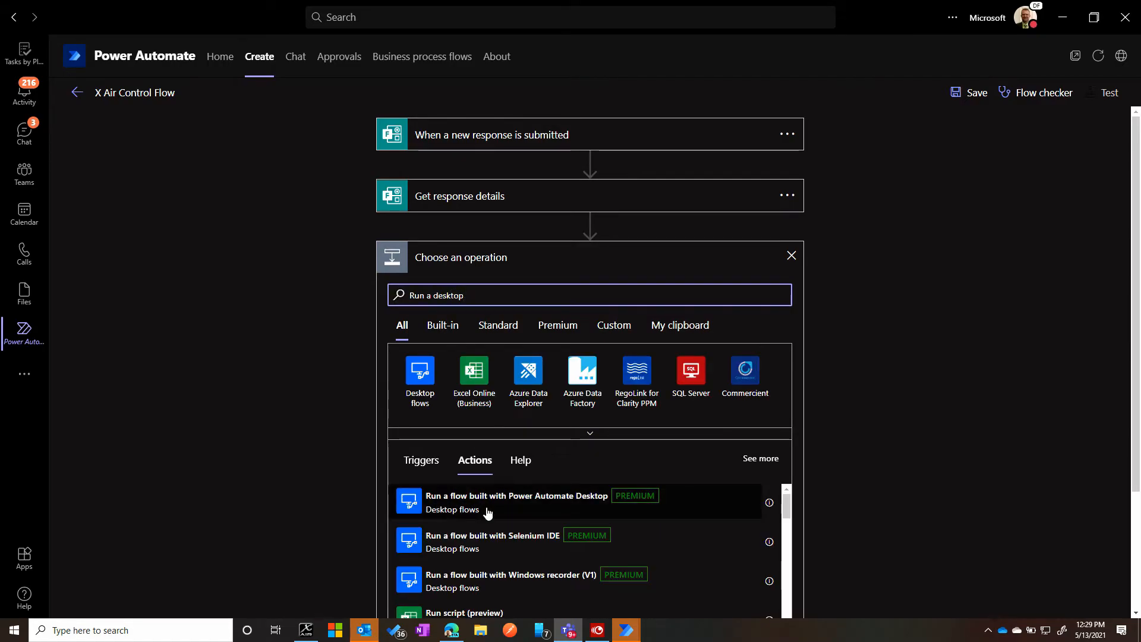
{"action": "left_click", "coordinate": [575, 504]}
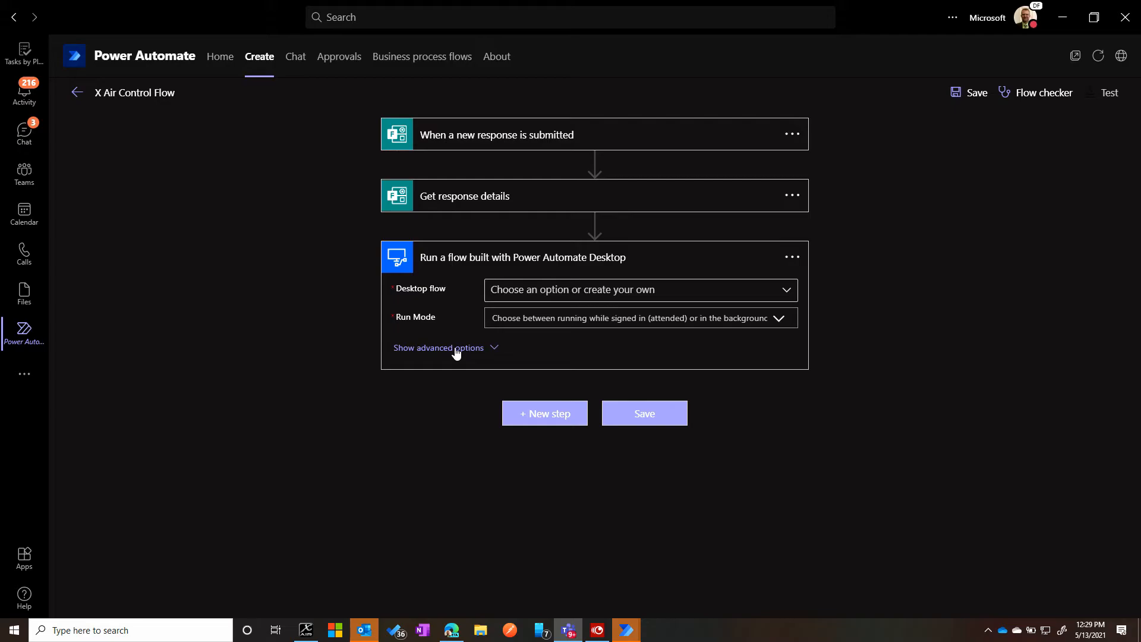
- Choose XAir as the desktop flow and set its run mode to "Attended - Runs when you're signed in"
{"action": "left_click", "coordinate": [783, 298]}
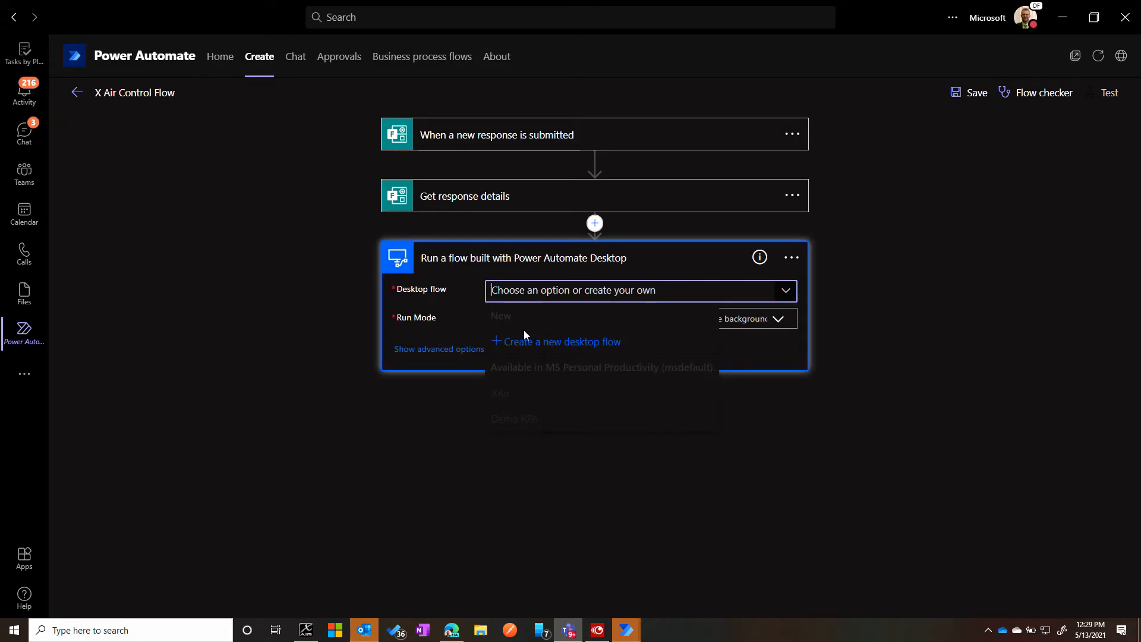
{"action": "left_click", "coordinate": [501, 402]}
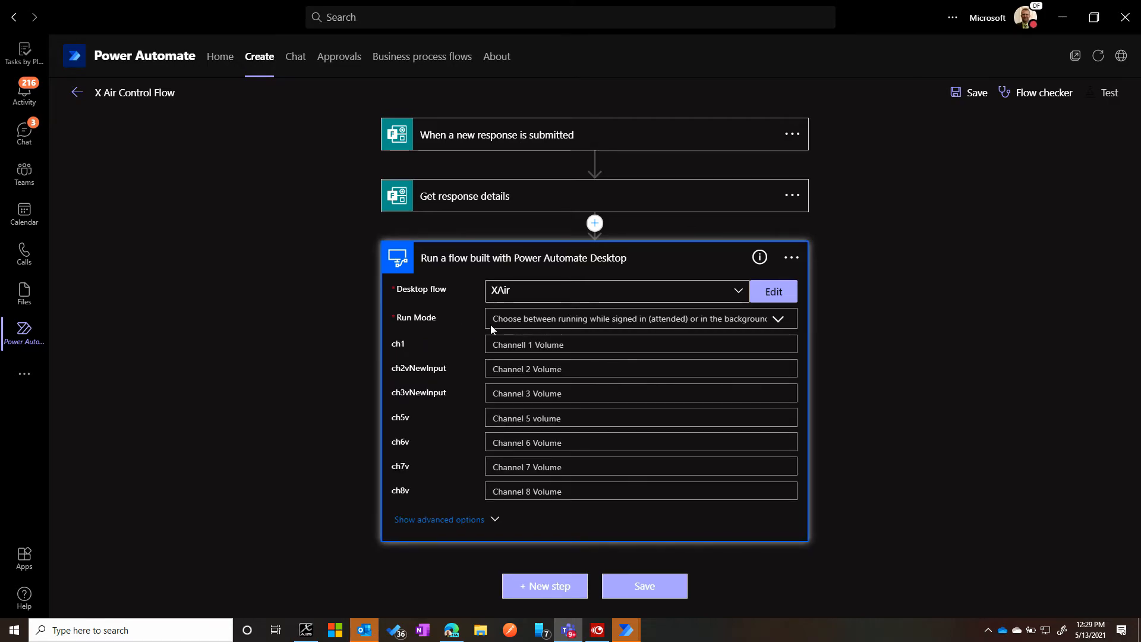
{"action": "left_click", "coordinate": [776, 320]}
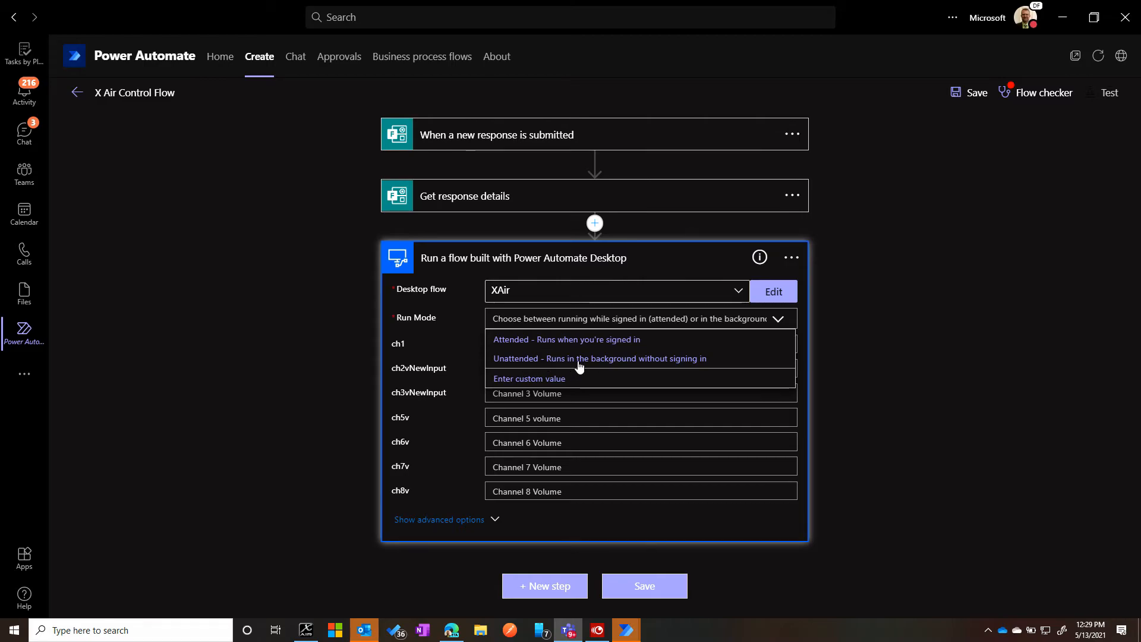
{"action": "left_click", "coordinate": [523, 344]}
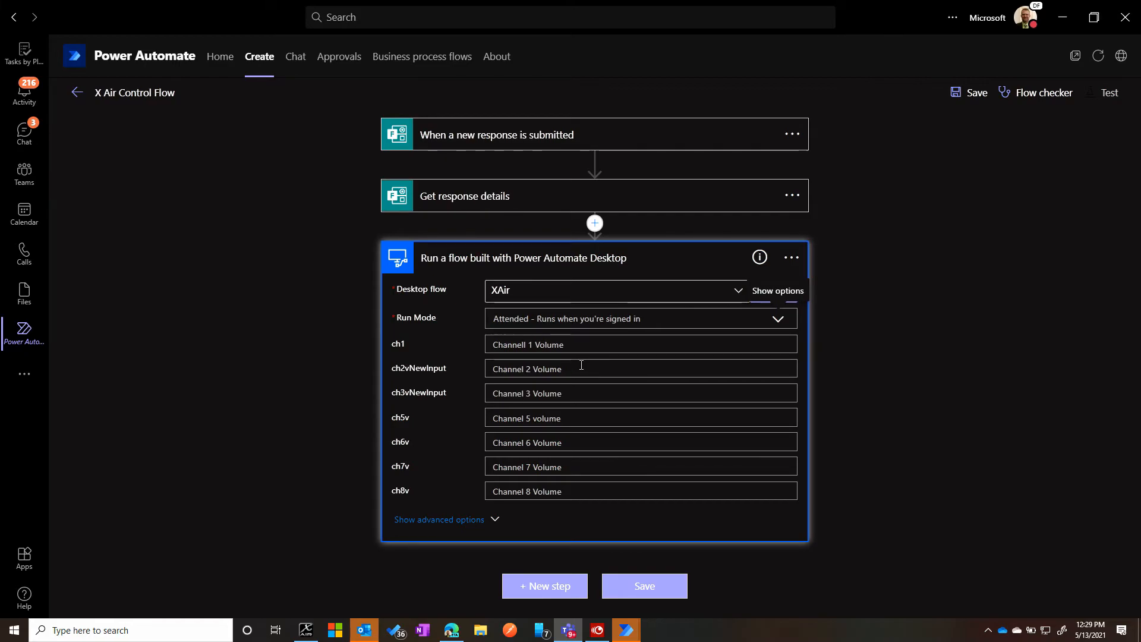
- Switch to the XAir flow in Power Automate Desktop and examine the ch1v input variable's external name and description, leaving them unedited
{"action": "left_click", "coordinate": [584, 346]}
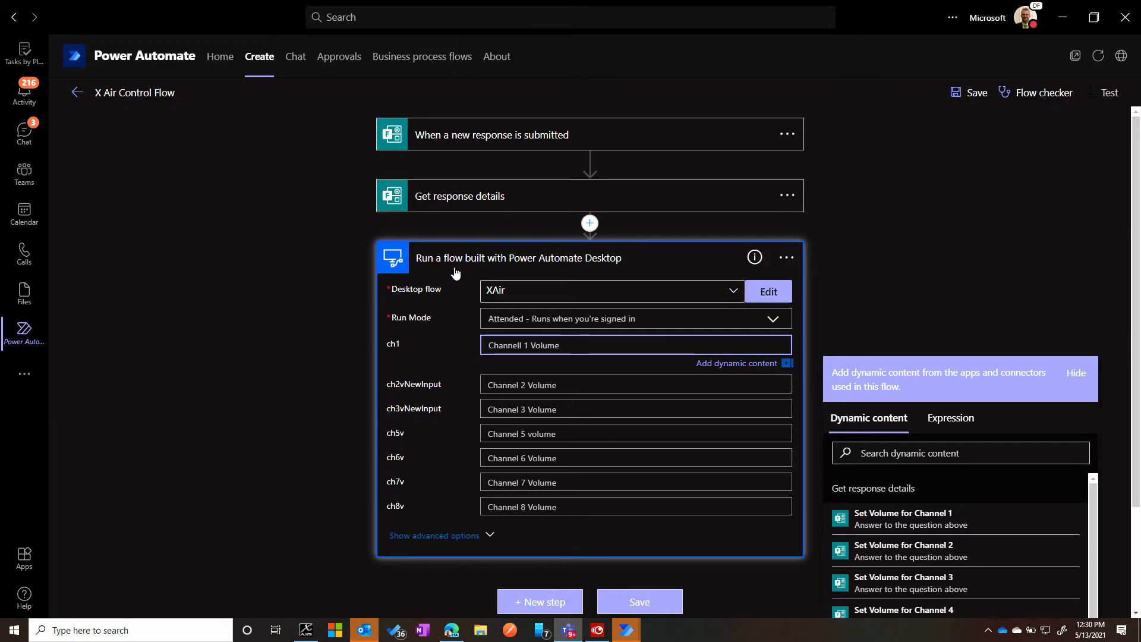
{"action": "mouse_move", "coordinate": [626, 631]}
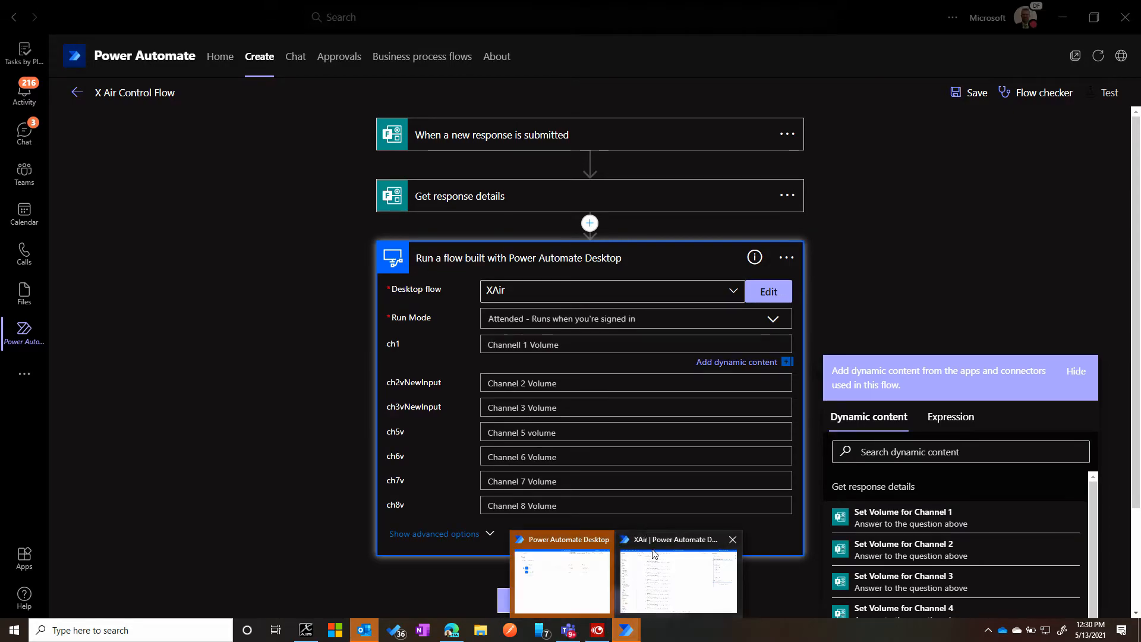
{"action": "left_click", "coordinate": [657, 564]}
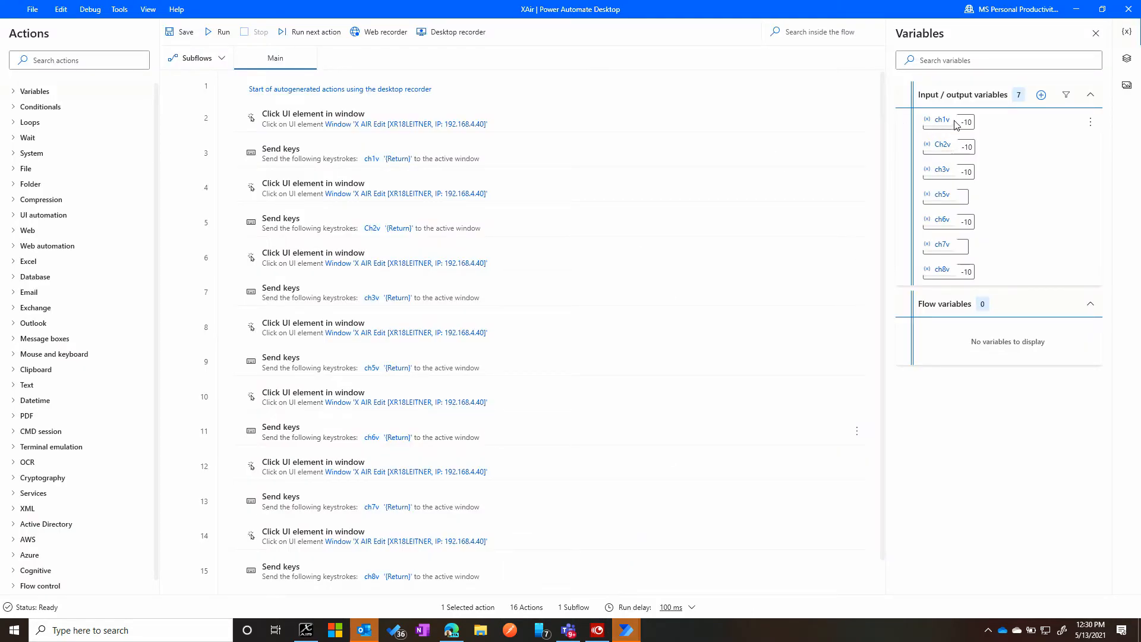
{"action": "left_click", "coordinate": [1091, 122]}
{"action": "left_click", "coordinate": [909, 119]}
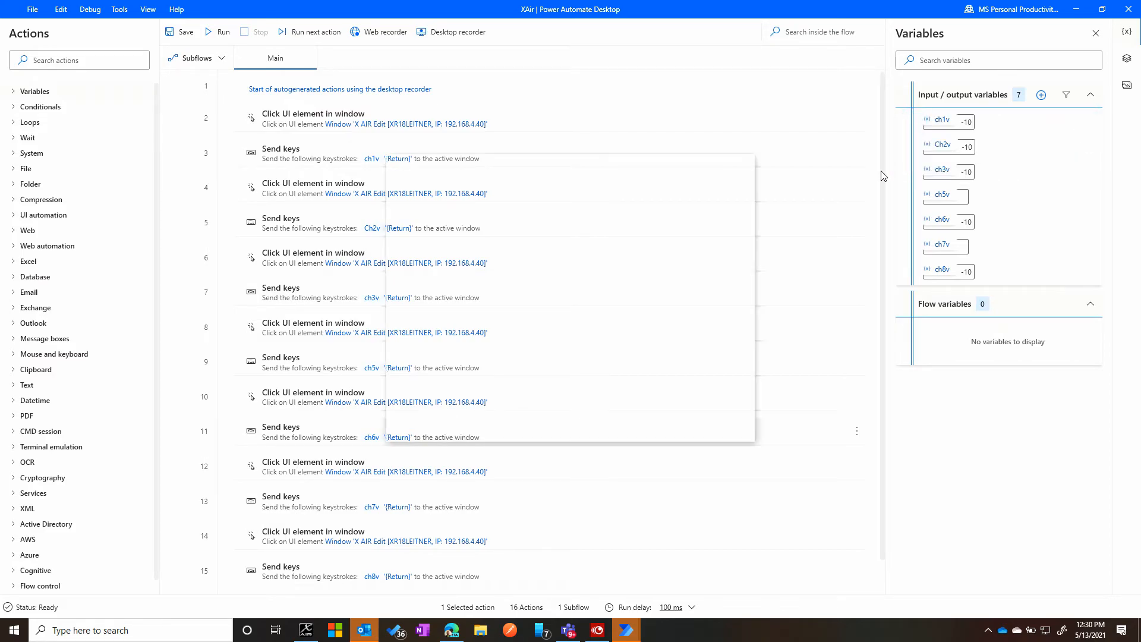
{"action": "left_click", "coordinate": [546, 358]}
{"action": "left_click_drag", "start_coordinate": [545, 358], "coordinate": [481, 367]}
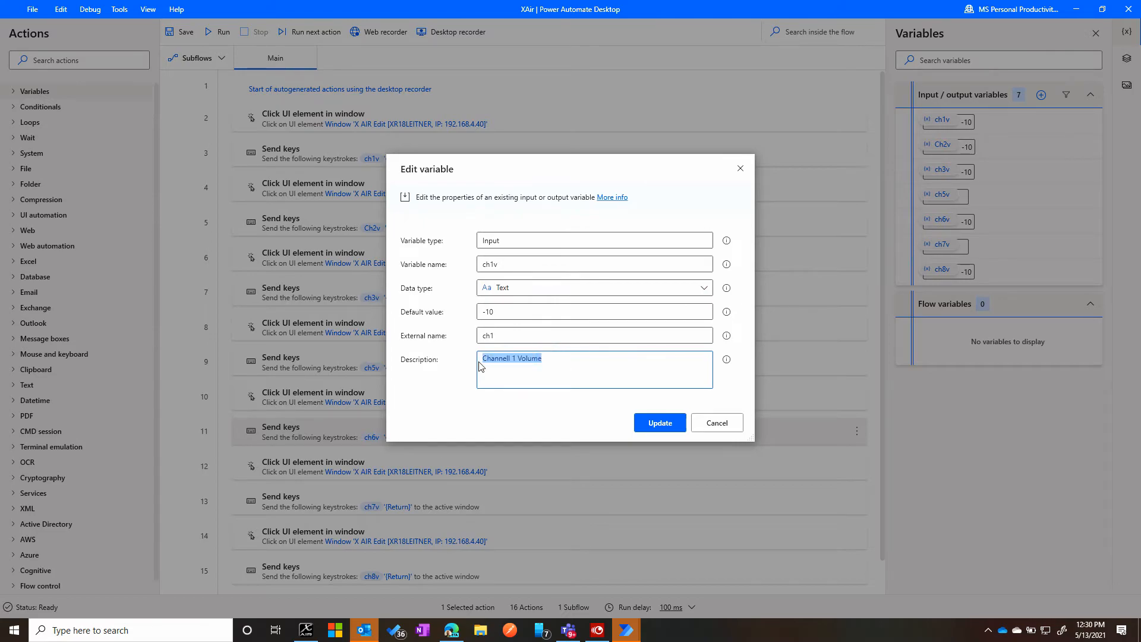
{"action": "left_click", "coordinate": [717, 423]}
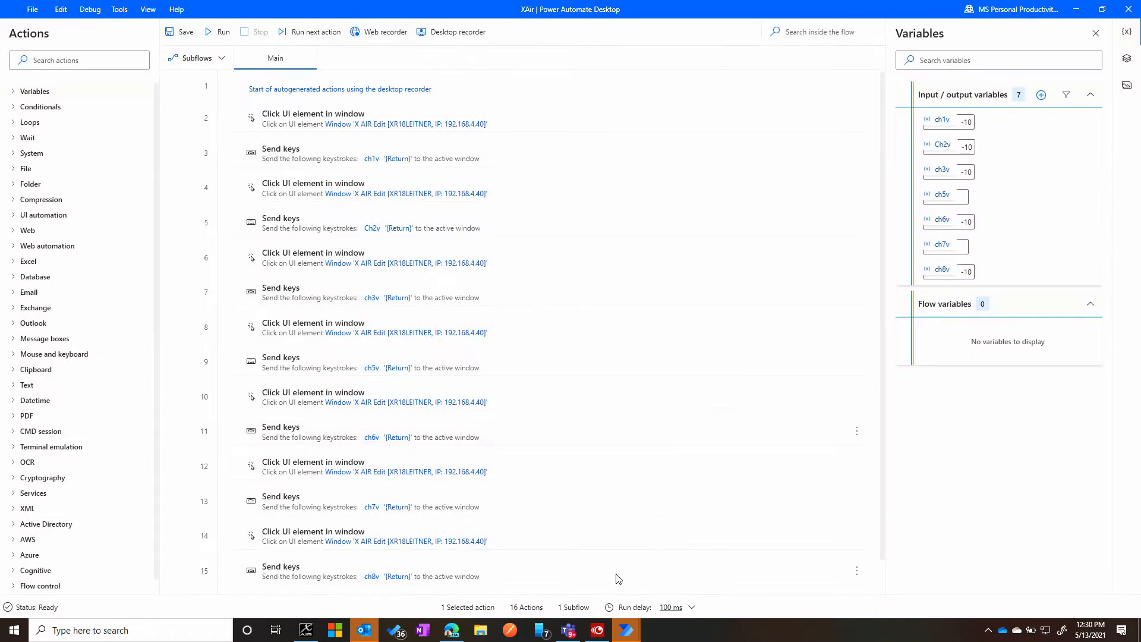
- Switch back to X Air Control Flow in Teams and map ch1, ch2vNewInput and ch3vNewInput to the form's Set Volume answers for Channels 1, 2 and 3
{"action": "left_click", "coordinate": [568, 630]}
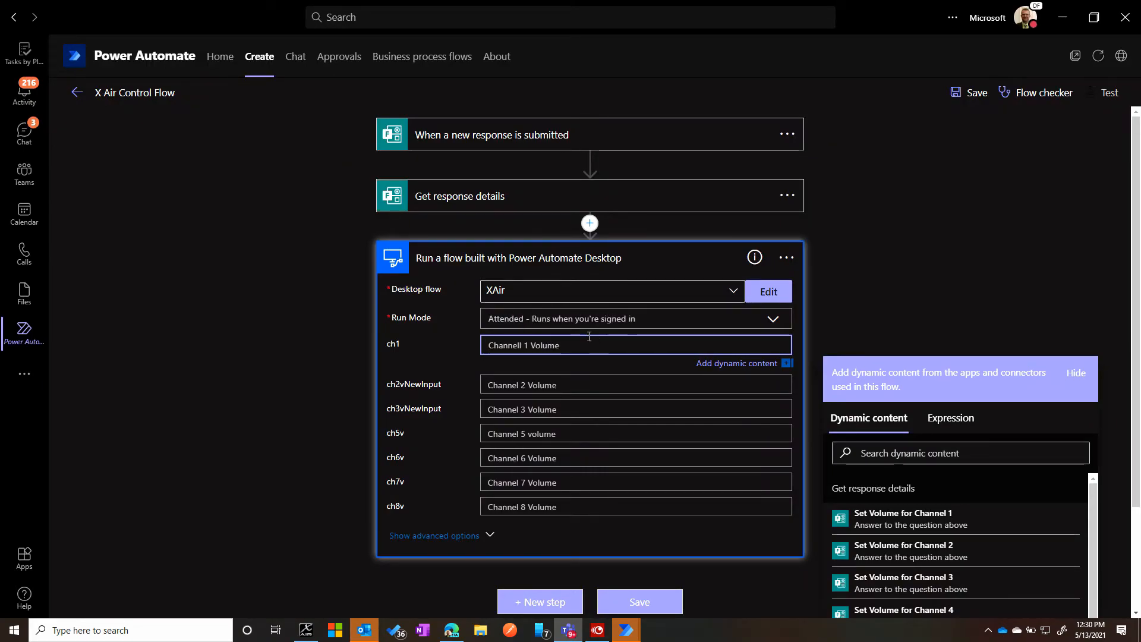
{"action": "scroll", "coordinate": [973, 341], "scroll_direction": "down", "scroll_amount": 2}
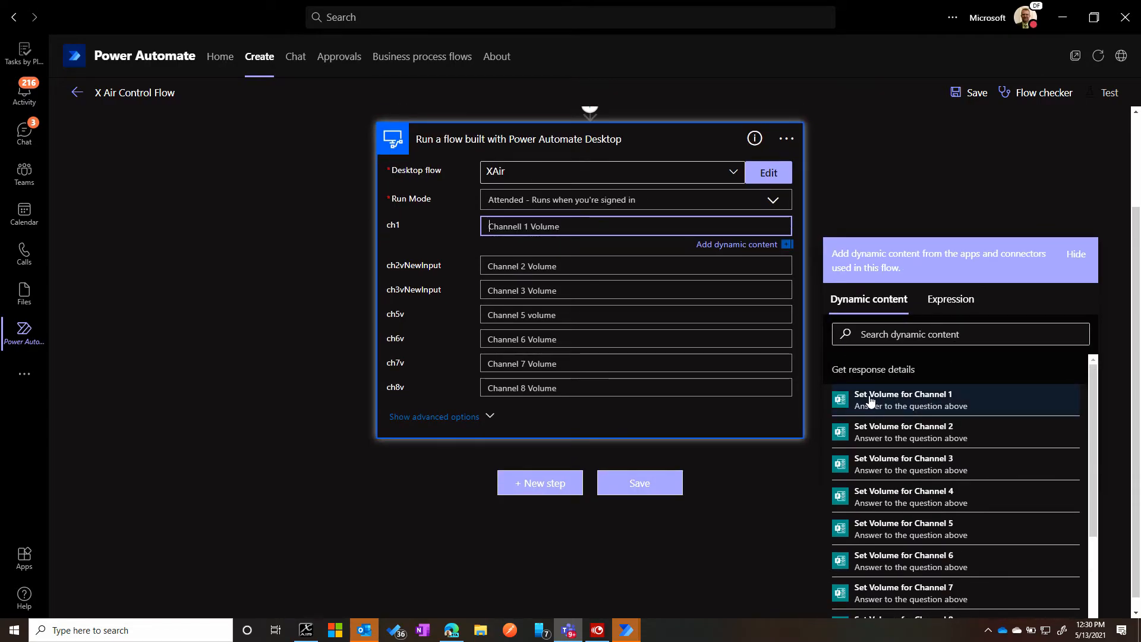
{"action": "left_click", "coordinate": [871, 400]}
{"action": "left_click", "coordinate": [523, 263]}
{"action": "left_click", "coordinate": [946, 474]}
{"action": "left_click", "coordinate": [503, 303]}
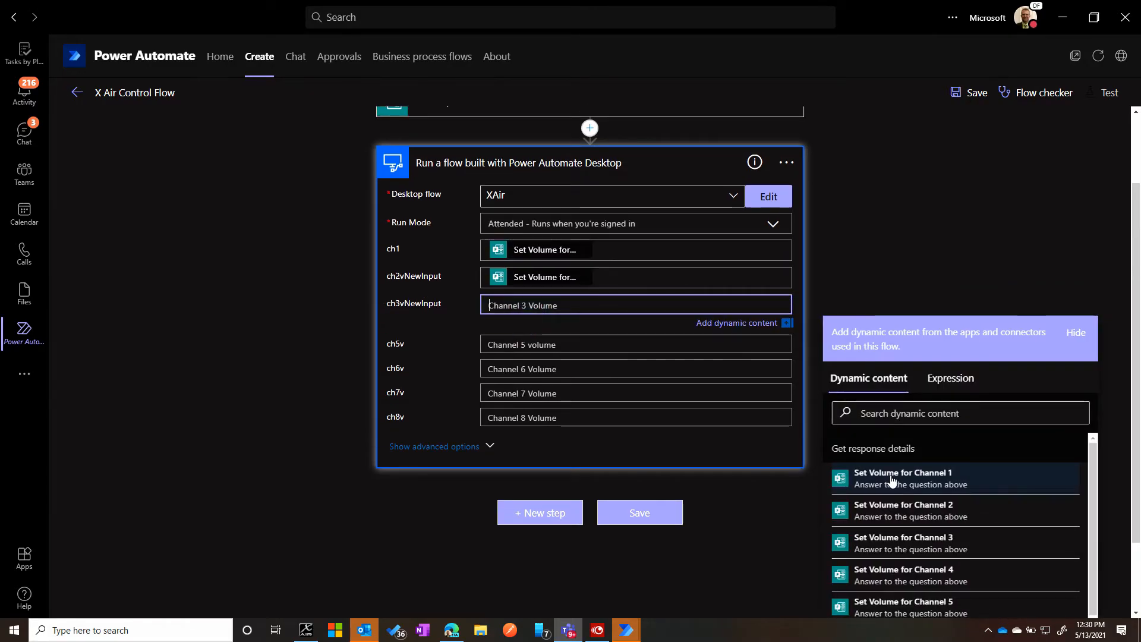
{"action": "left_click", "coordinate": [928, 539]}
- Map the ch5v and ch6v inputs to the Set Volume for Channel 5 and Set Volume for Channel 6 answers
{"action": "left_click", "coordinate": [519, 349]}
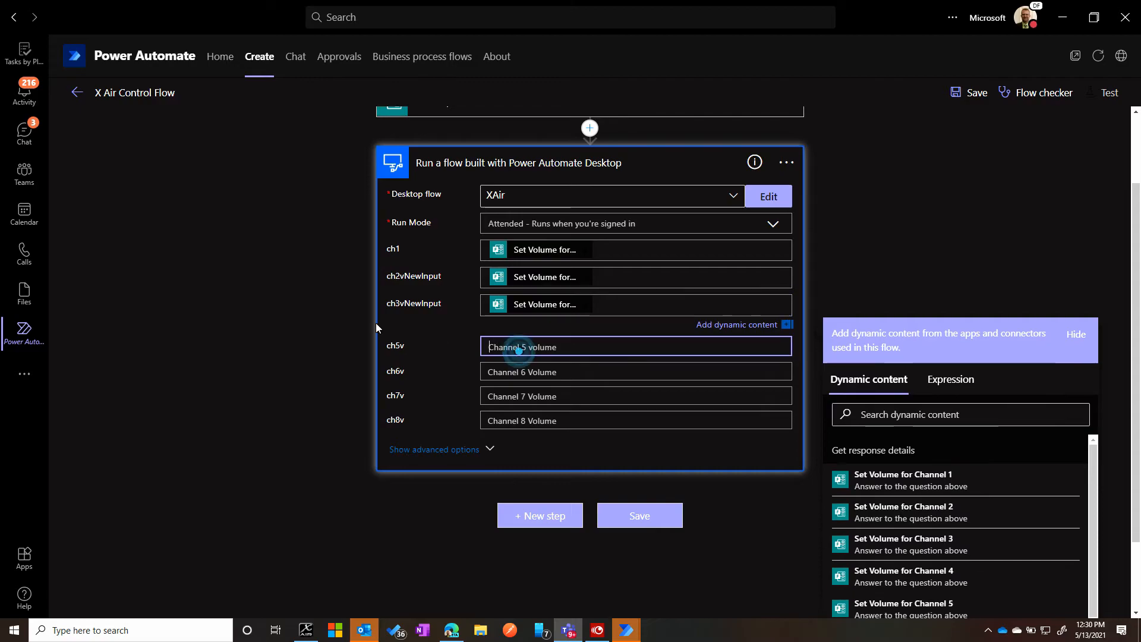
{"action": "scroll", "coordinate": [938, 390], "scroll_direction": "down", "scroll_amount": 2}
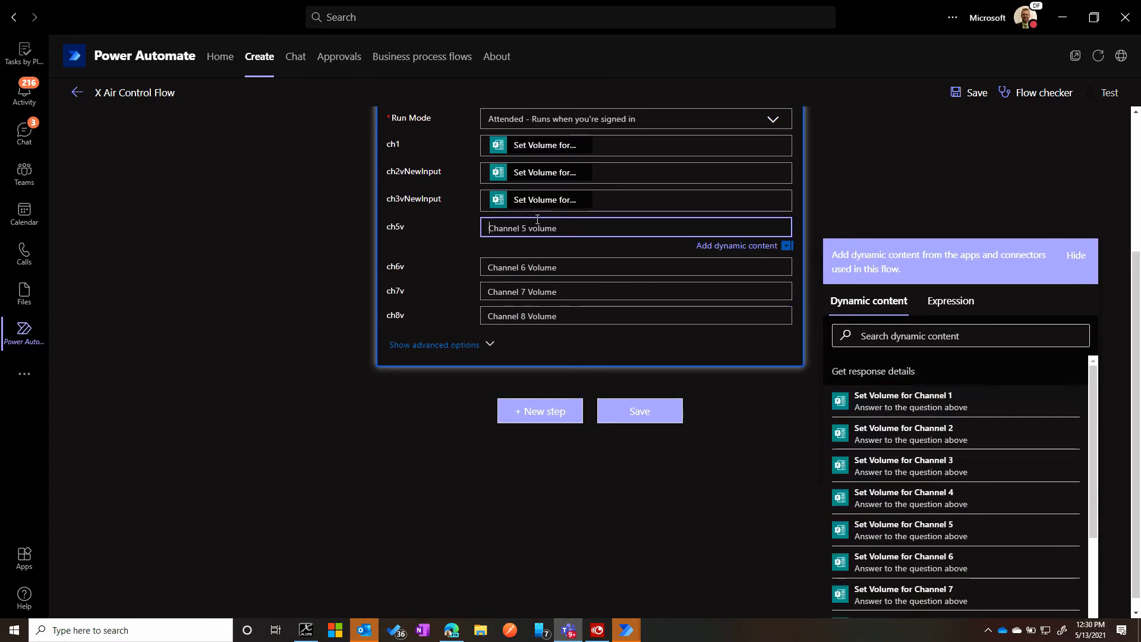
{"action": "left_click", "coordinate": [951, 531]}
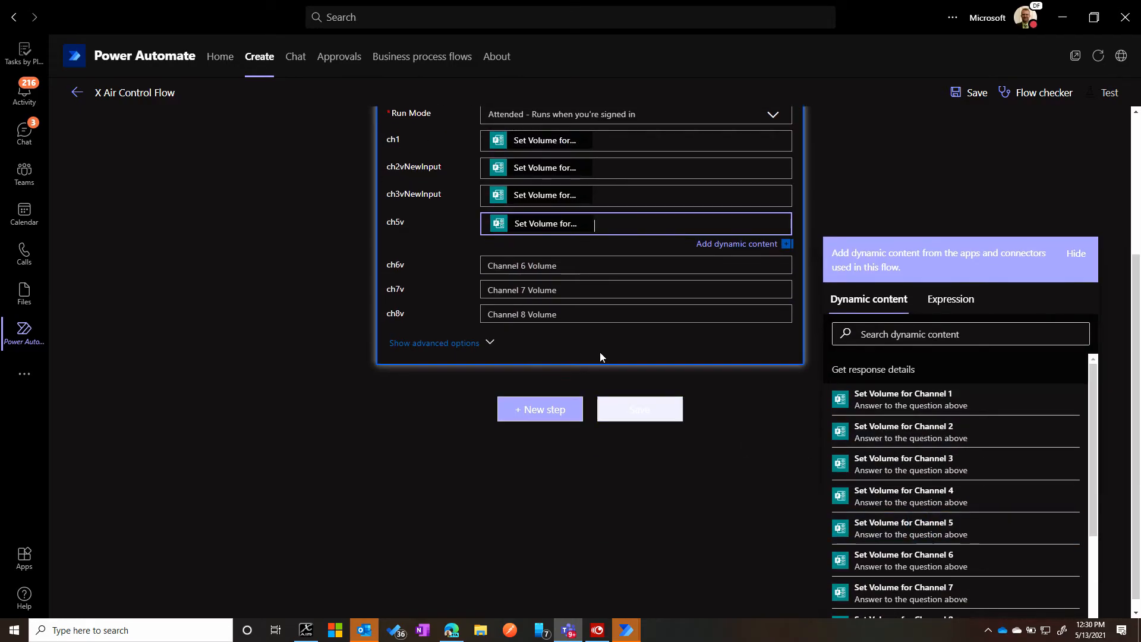
{"action": "left_click", "coordinate": [523, 265]}
{"action": "scroll", "coordinate": [957, 529], "scroll_direction": "down", "scroll_amount": 2}
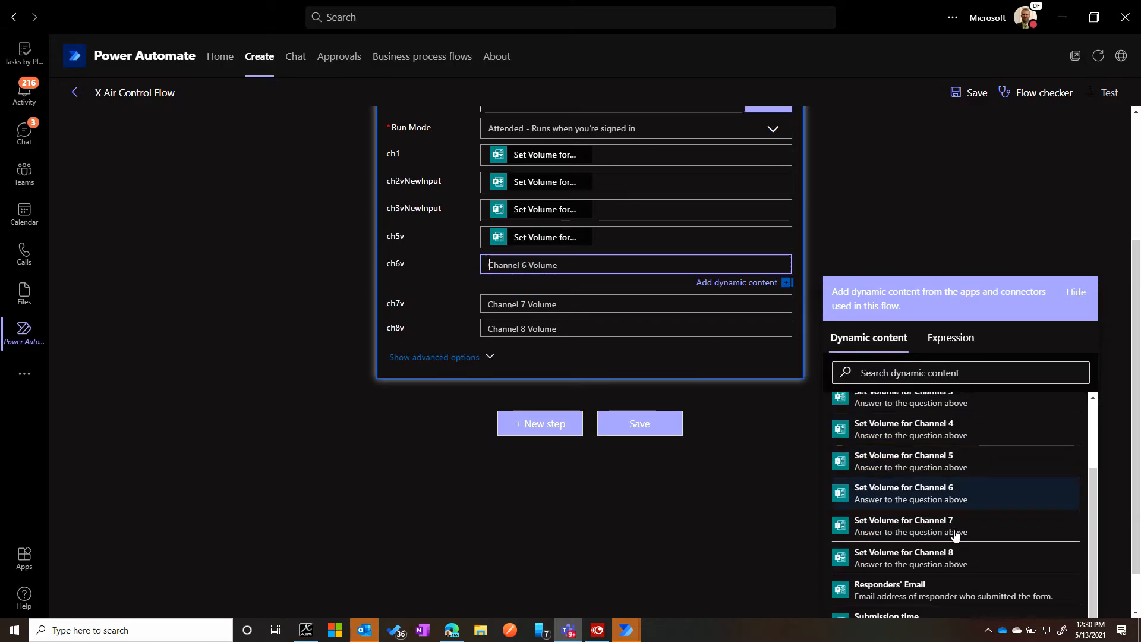
{"action": "left_click", "coordinate": [922, 482]}
- Map ch7v and ch8v to the Set Volume for Channel 7 and Channel 8 answers, and save the flow
{"action": "left_click", "coordinate": [529, 309]}
{"action": "scroll", "coordinate": [938, 523], "scroll_direction": "down", "scroll_amount": 2}
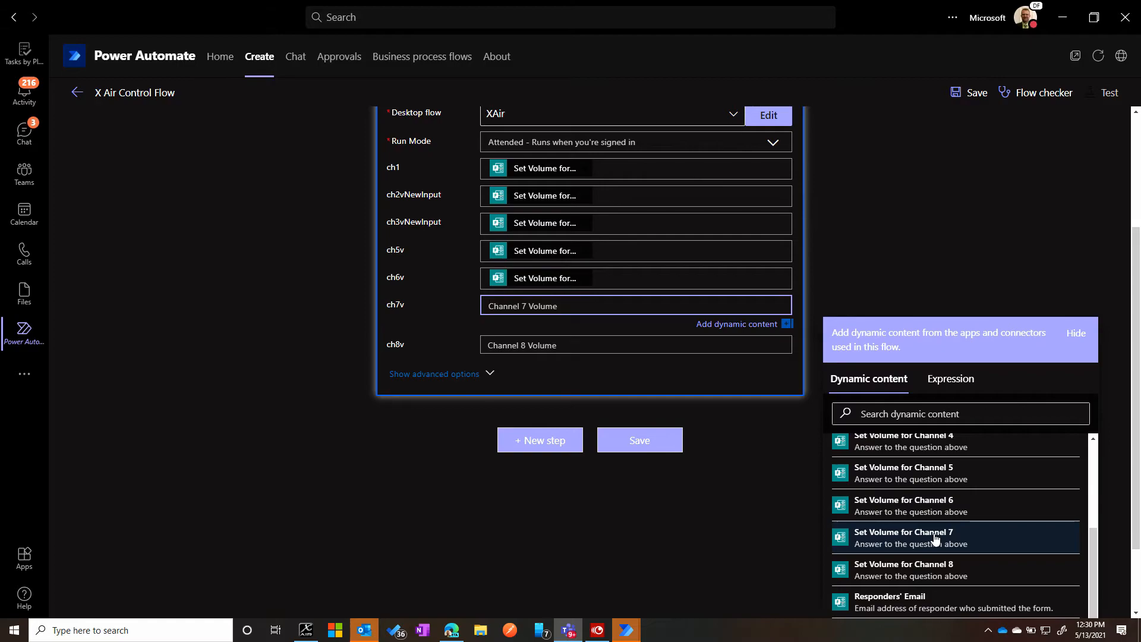
{"action": "left_click", "coordinate": [938, 539]}
{"action": "left_click", "coordinate": [557, 354]}
{"action": "scroll", "coordinate": [945, 524], "scroll_direction": "down", "scroll_amount": 2}
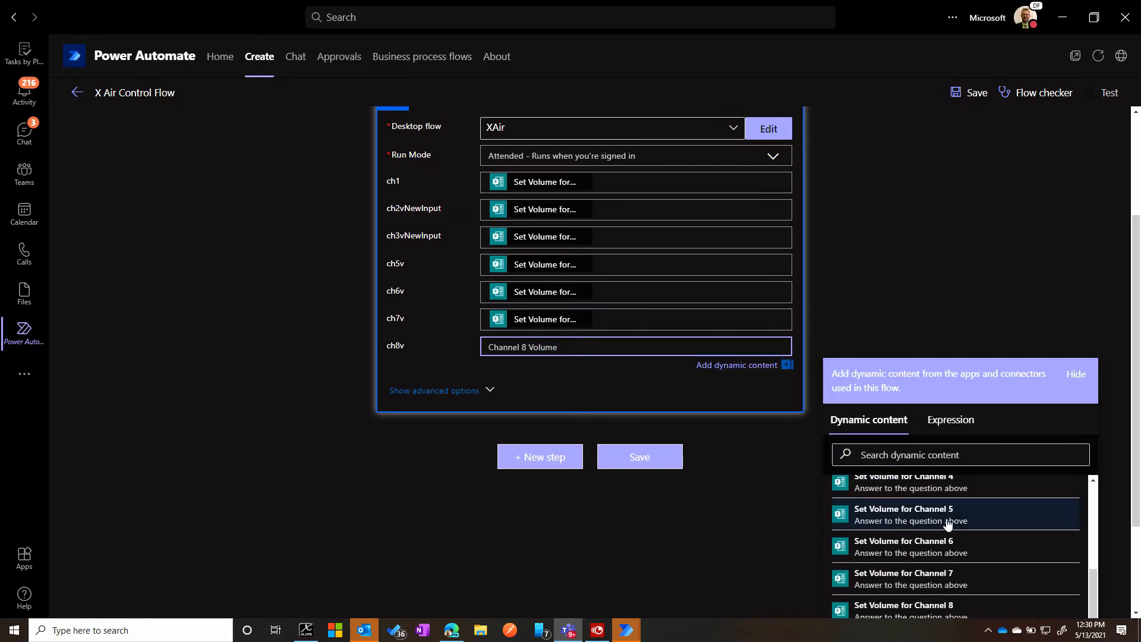
{"action": "left_click", "coordinate": [930, 495]}
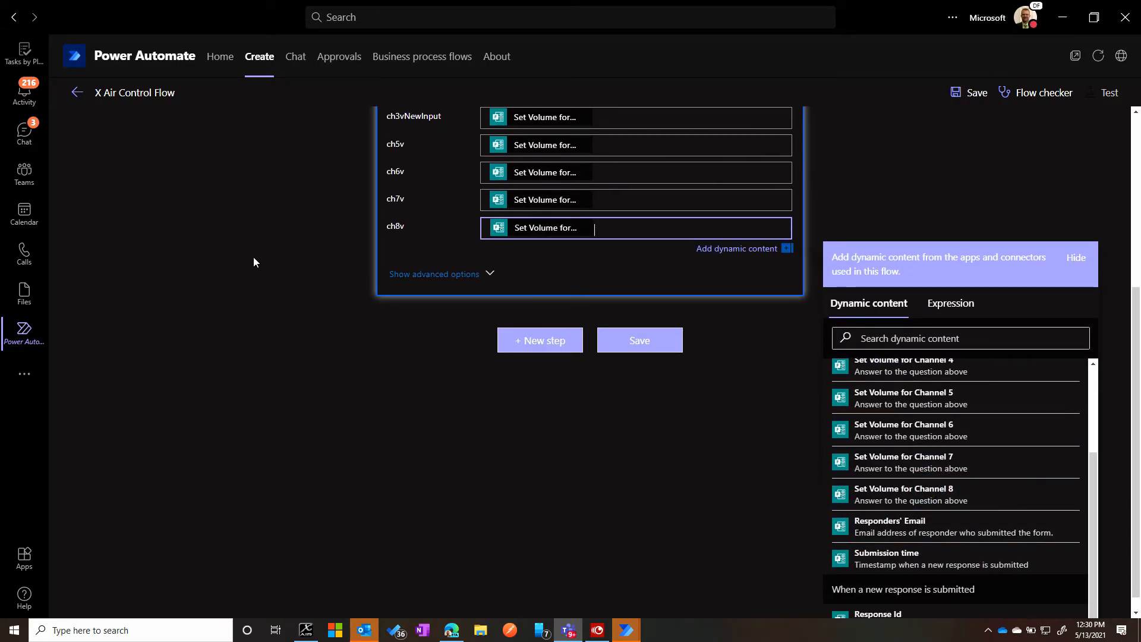
{"action": "scroll", "coordinate": [285, 241], "scroll_direction": "down", "scroll_amount": 4}
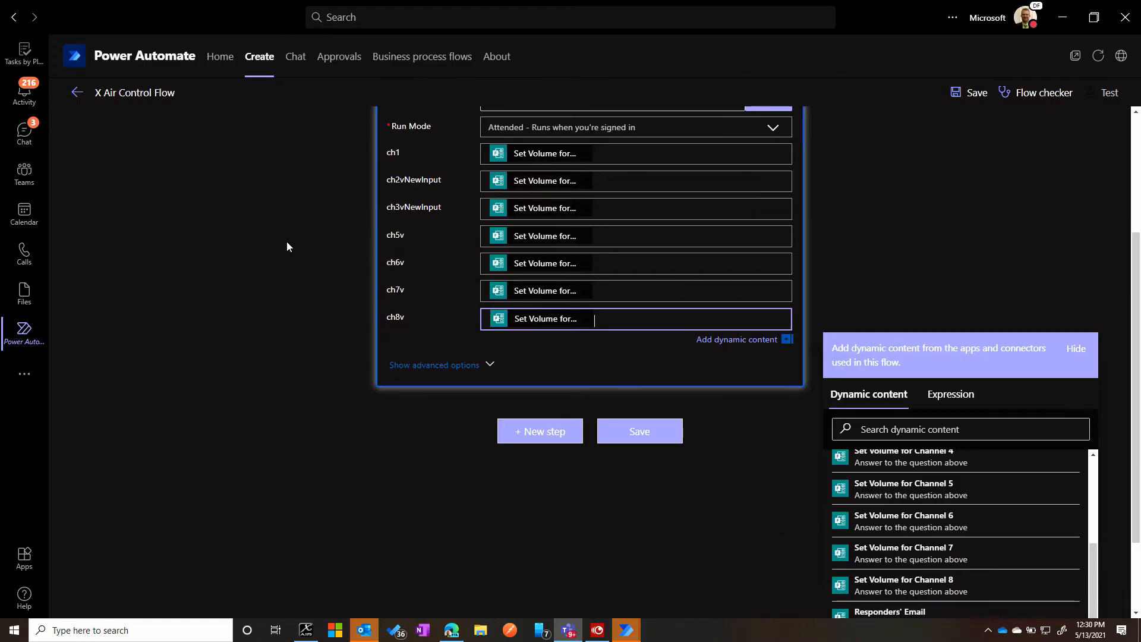
{"action": "left_click", "coordinate": [644, 385]}
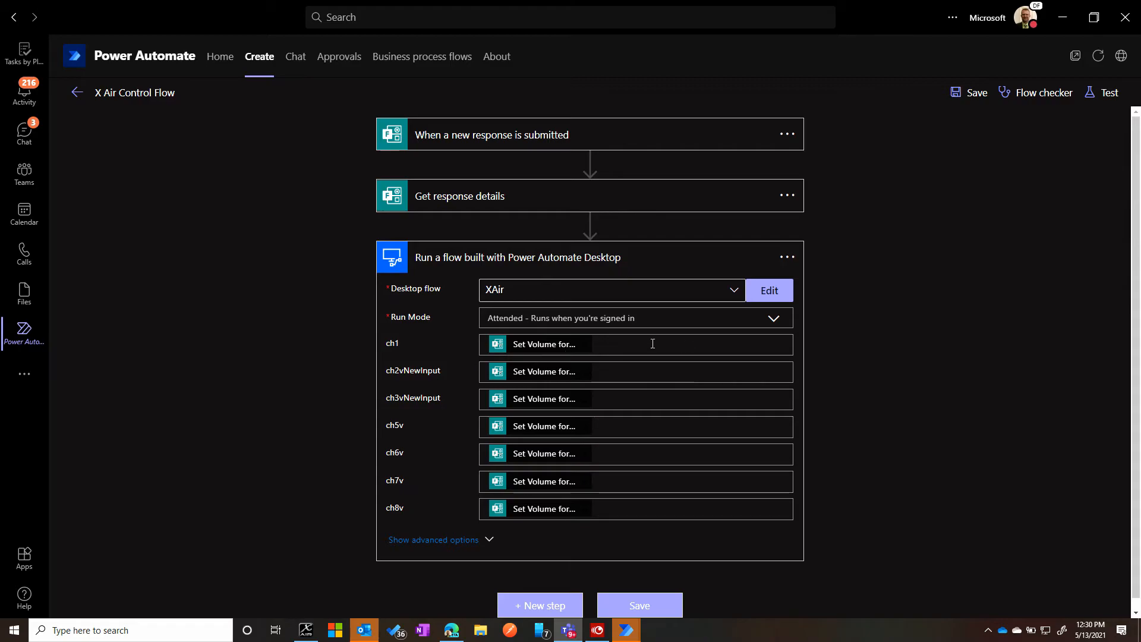
- Search Windows for the On-premises data gateway app, open it to check the gateway status, and close it
{"action": "key", "text": "super"}
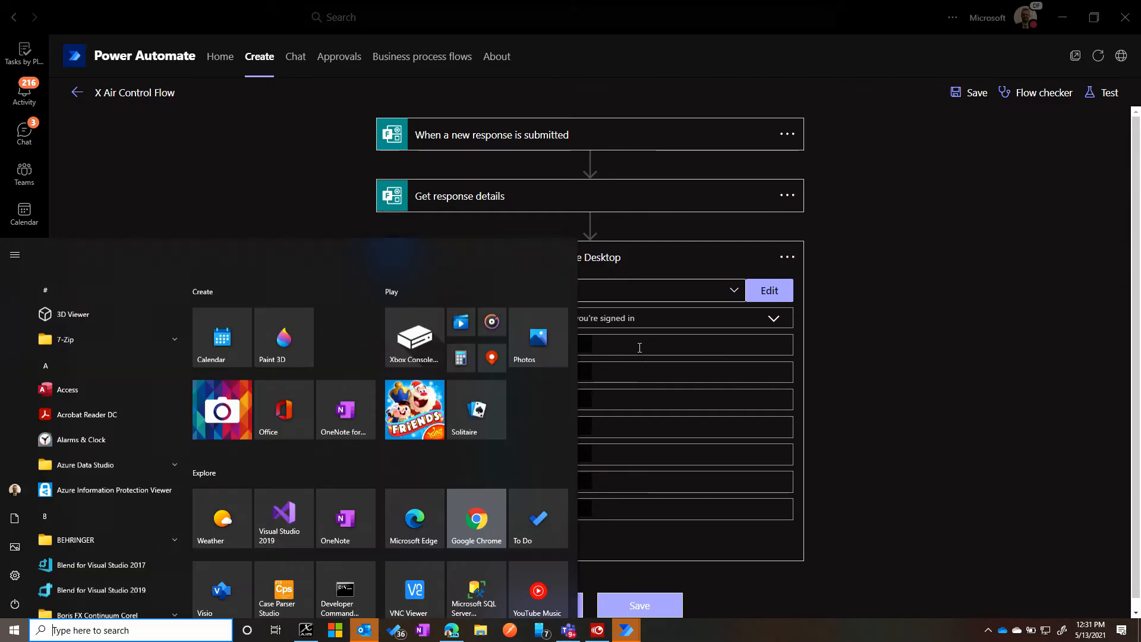
{"action": "left_click", "coordinate": [902, 302]}
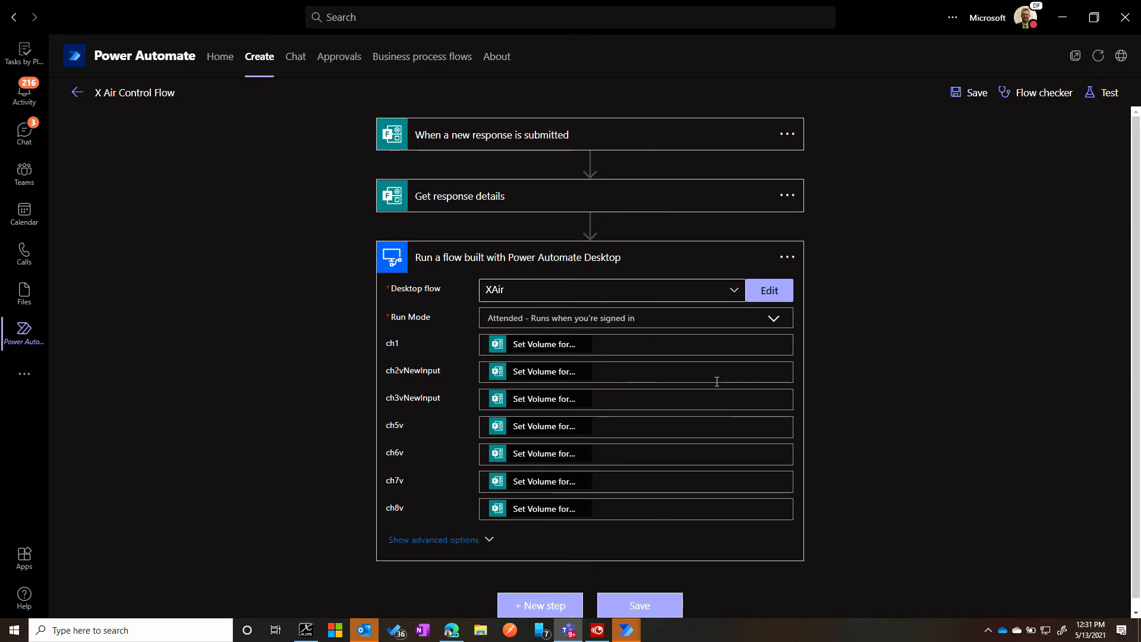
{"action": "key", "text": "super"}
{"action": "type", "text": "gat"}
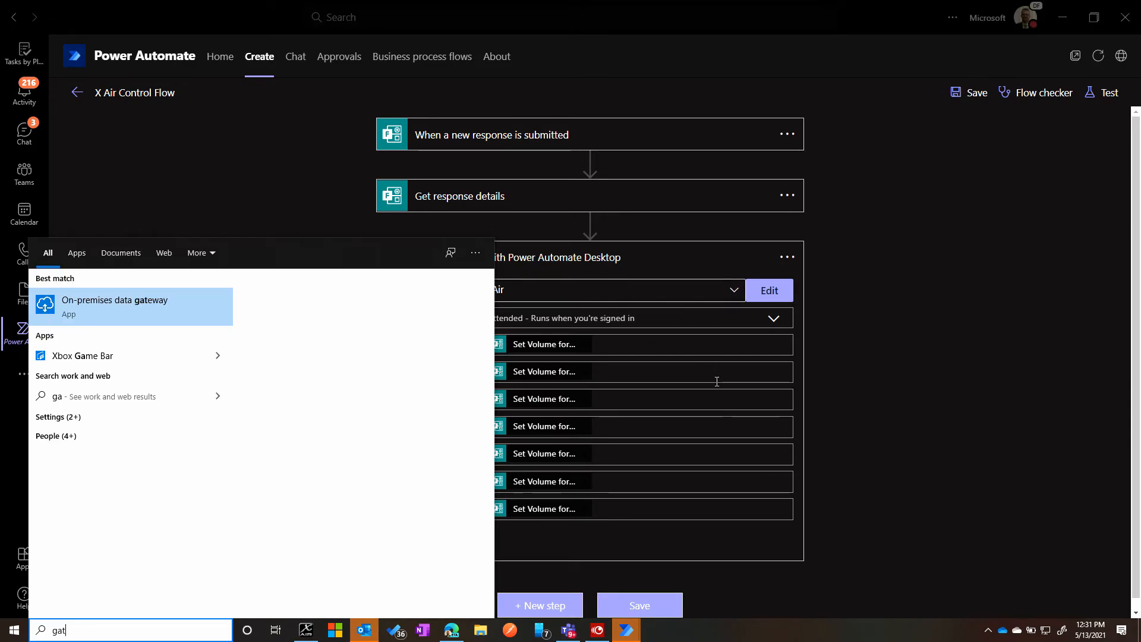
{"action": "type", "text": "ew"}
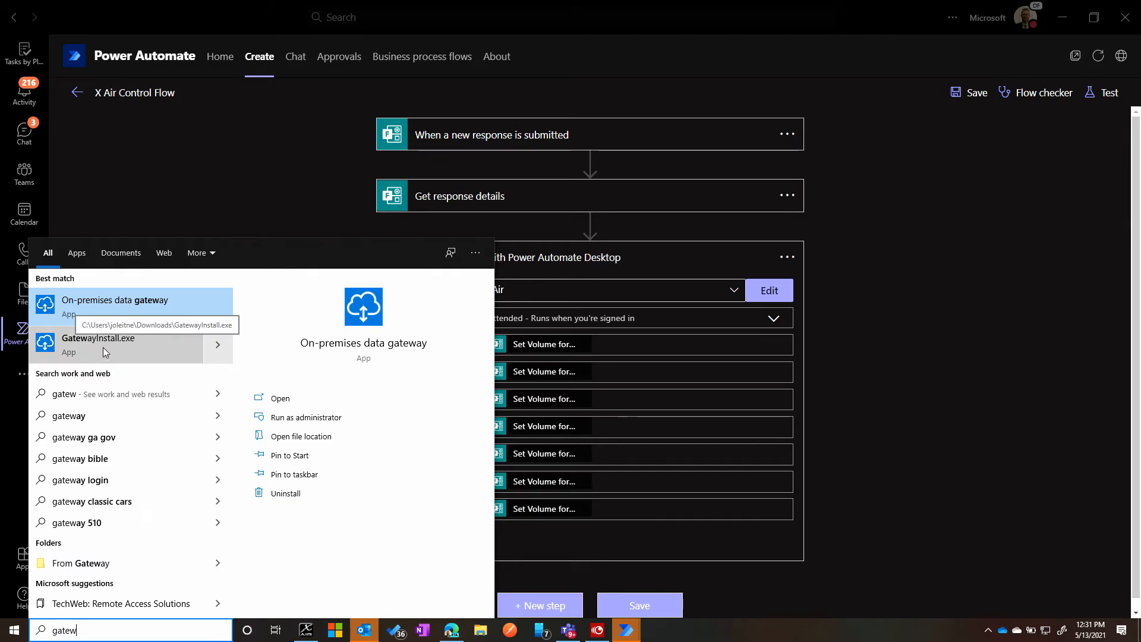
{"action": "left_click", "coordinate": [110, 309]}
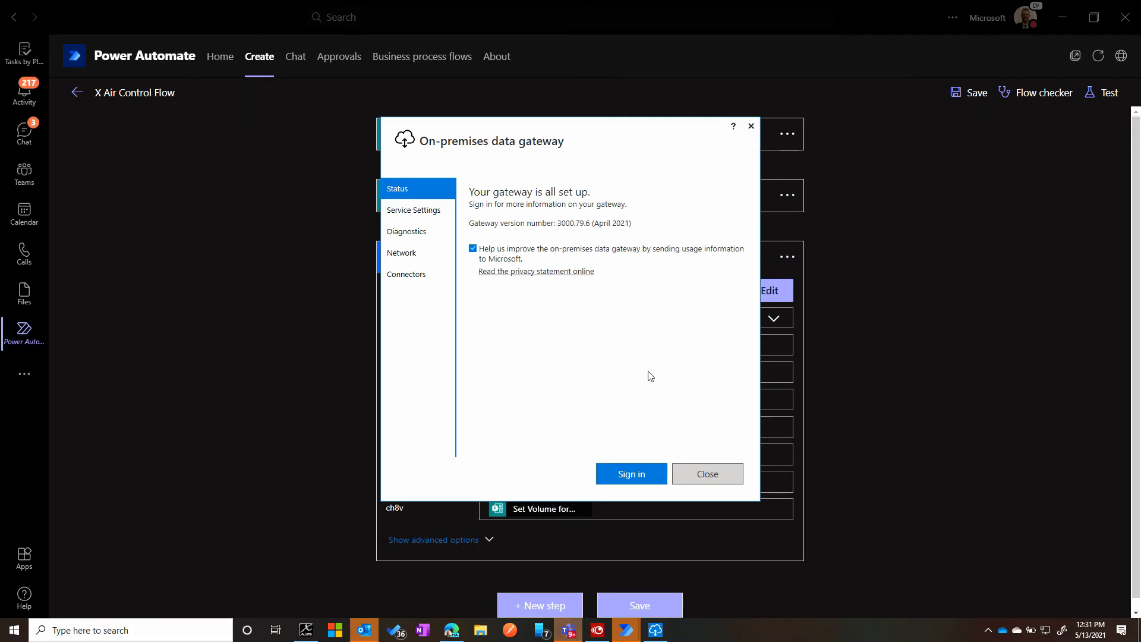
{"action": "left_click", "coordinate": [721, 477]}
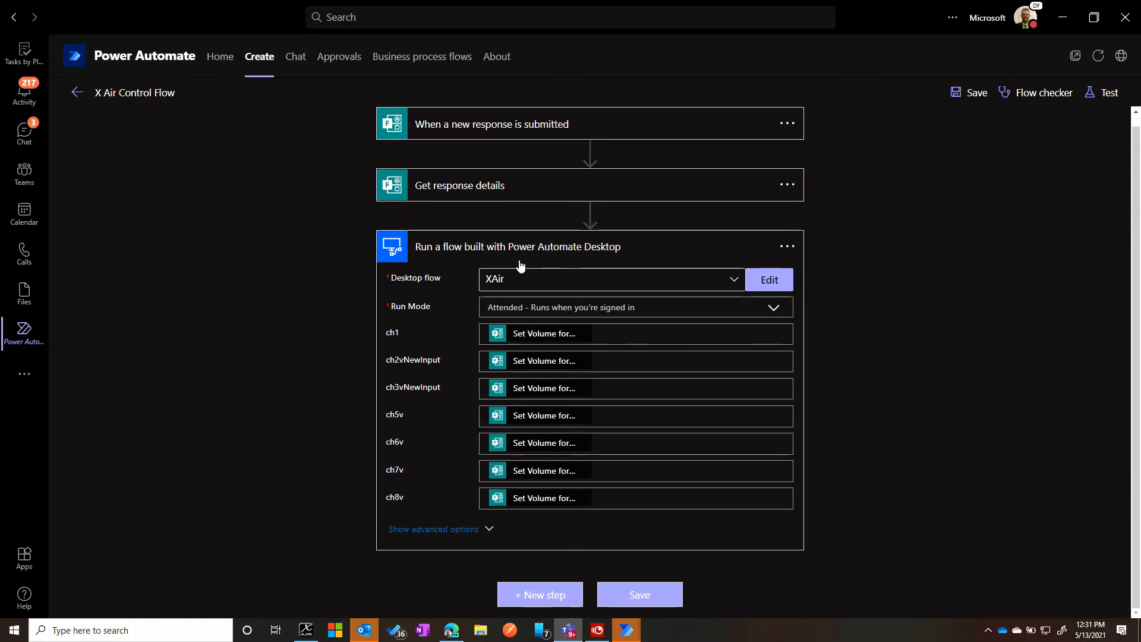
- Start a manual test of X Air Control Flow
{"action": "left_click", "coordinate": [1105, 100]}
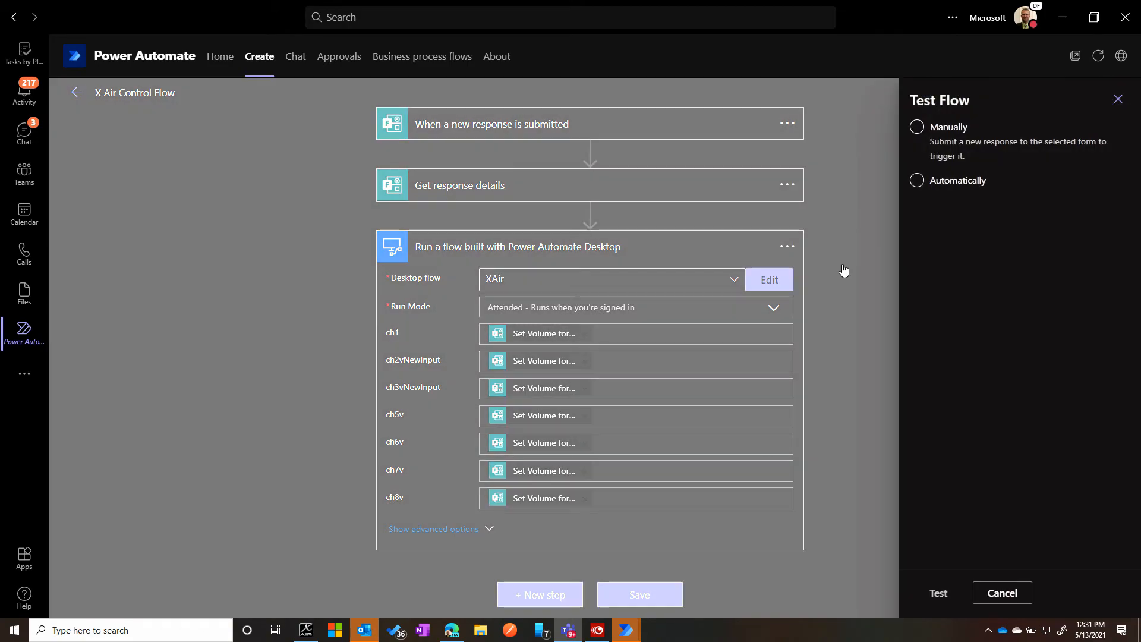
{"action": "left_click", "coordinate": [917, 127]}
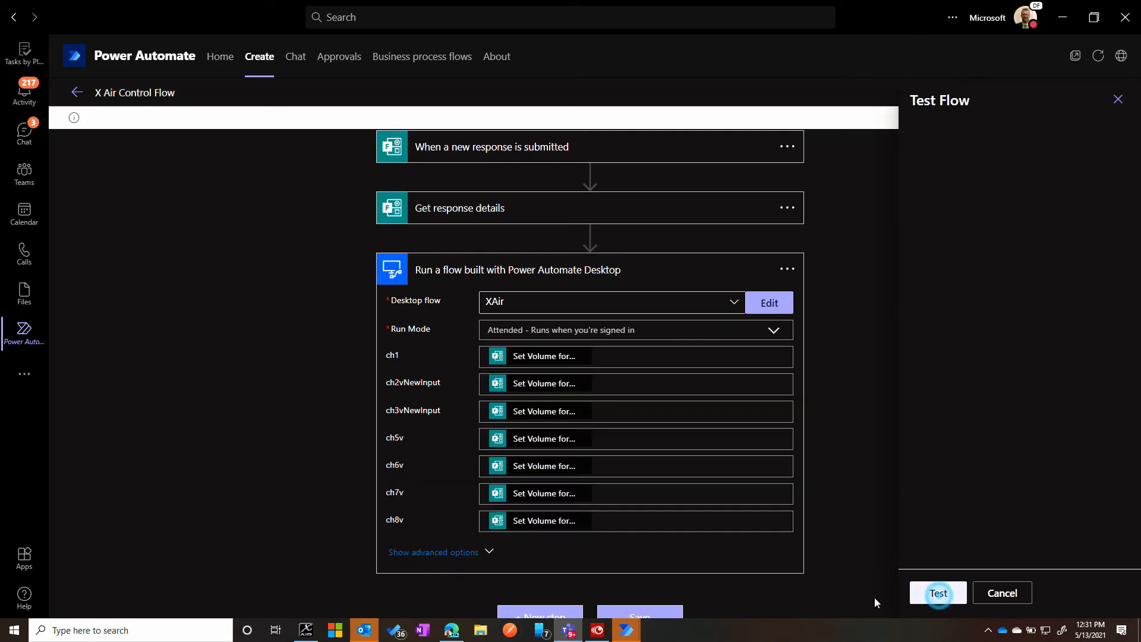
{"action": "left_click", "coordinate": [939, 595]}
- Switch to the X Air Control form in Edge and answer 8 for Channel 1, 4 for Channel 2 and -9 for Channel 3
{"action": "left_click", "coordinate": [451, 632]}
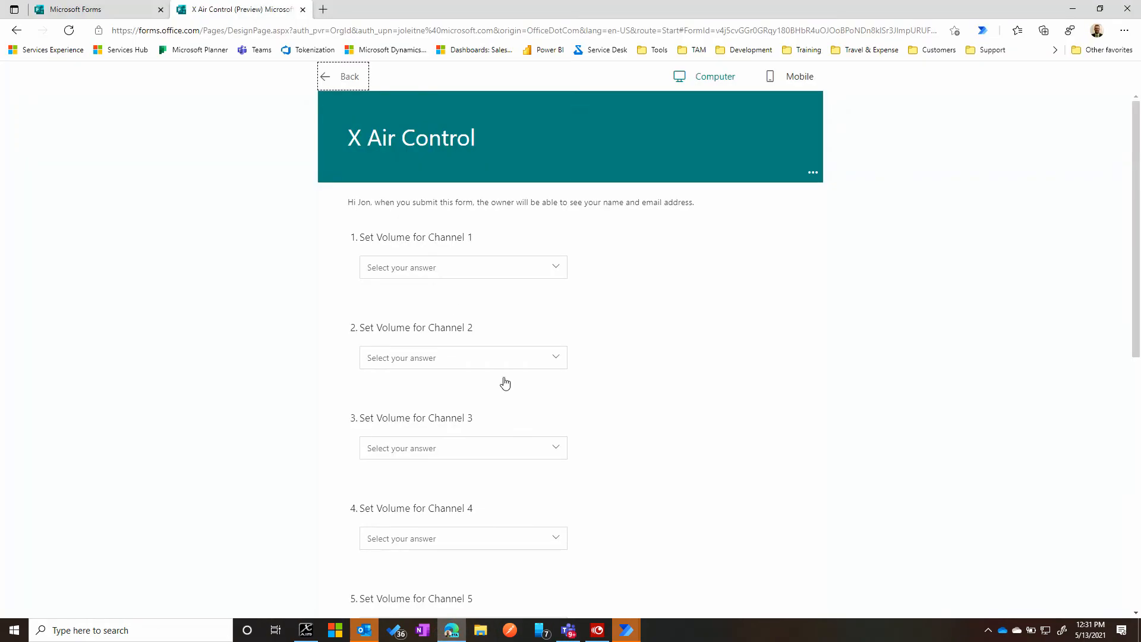
{"action": "left_click", "coordinate": [420, 275]}
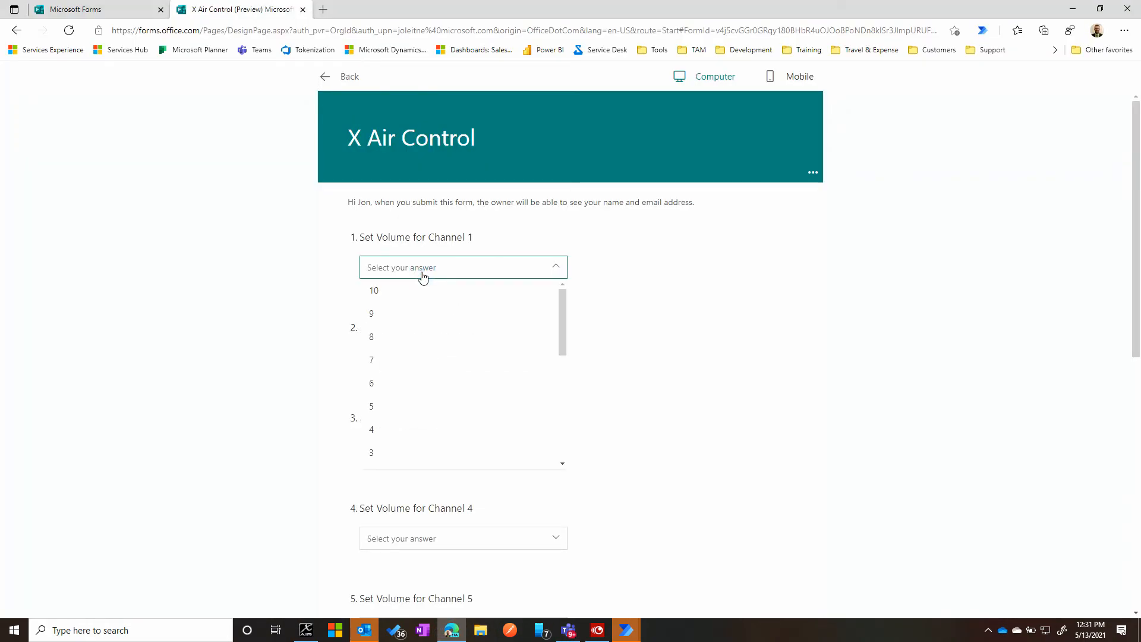
{"action": "left_click", "coordinate": [372, 339]}
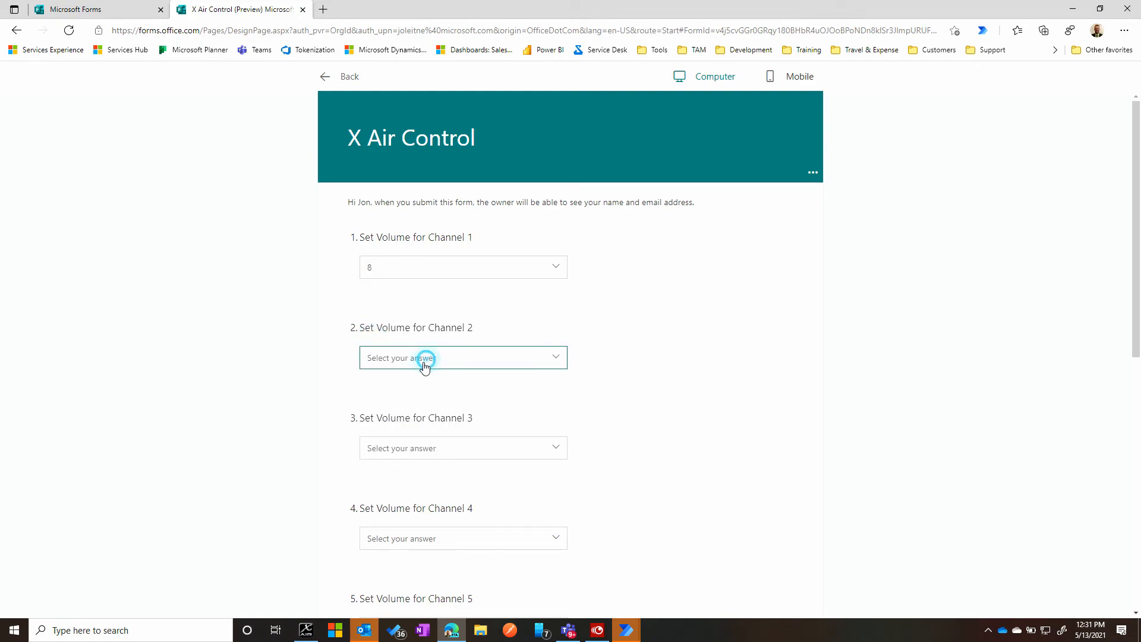
{"action": "left_click", "coordinate": [390, 358]}
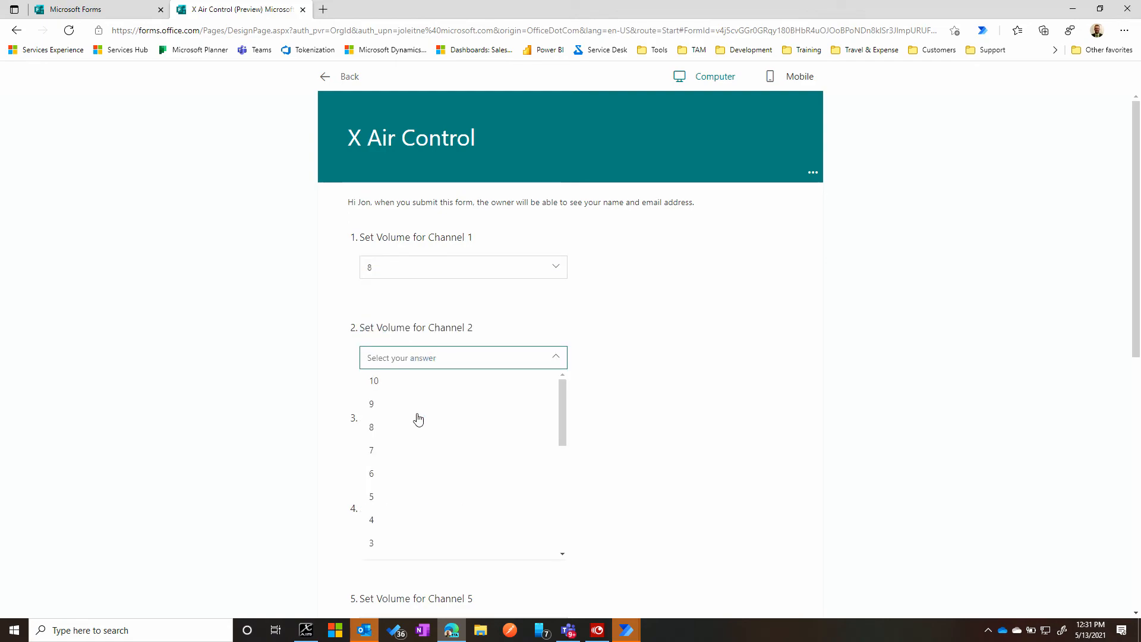
{"action": "left_click", "coordinate": [377, 518]}
{"action": "scroll", "coordinate": [285, 385], "scroll_direction": "down", "scroll_amount": 1}
{"action": "scroll", "coordinate": [282, 384], "scroll_direction": "down", "scroll_amount": 1}
{"action": "left_click", "coordinate": [440, 291]}
{"action": "scroll", "coordinate": [404, 440], "scroll_direction": "down", "scroll_amount": 5}
{"action": "left_click", "coordinate": [390, 439]}
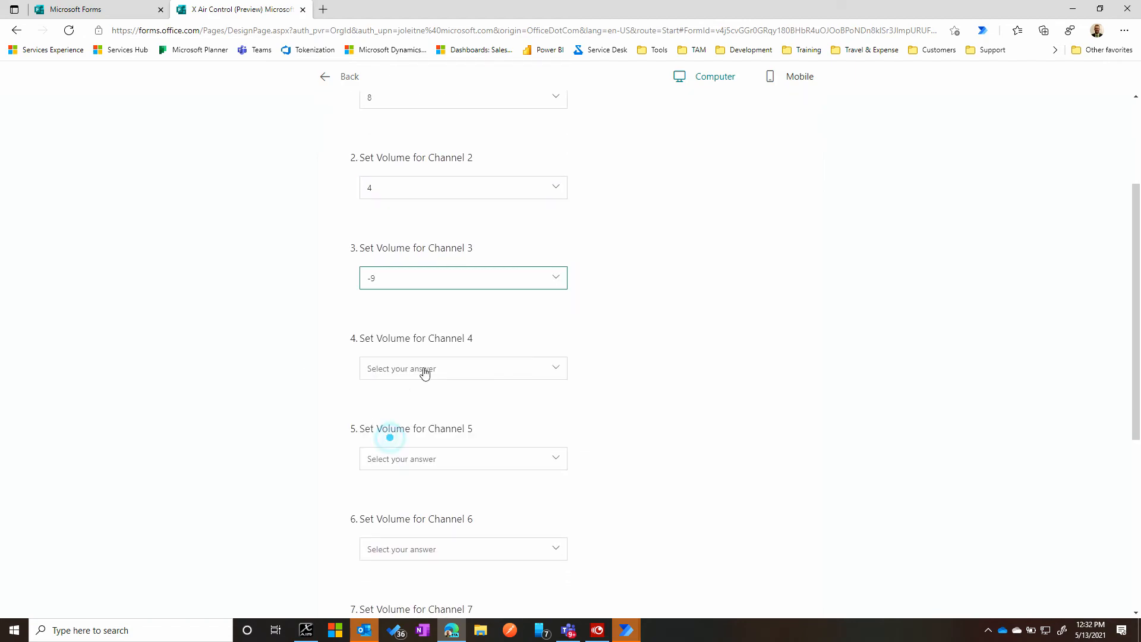
- Set the form's volume answers to 10 for Channel 4, 5 for Channel 5 and 0 for Channel 6
{"action": "scroll", "coordinate": [416, 357], "scroll_direction": "down", "scroll_amount": 3}
{"action": "left_click", "coordinate": [534, 135]}
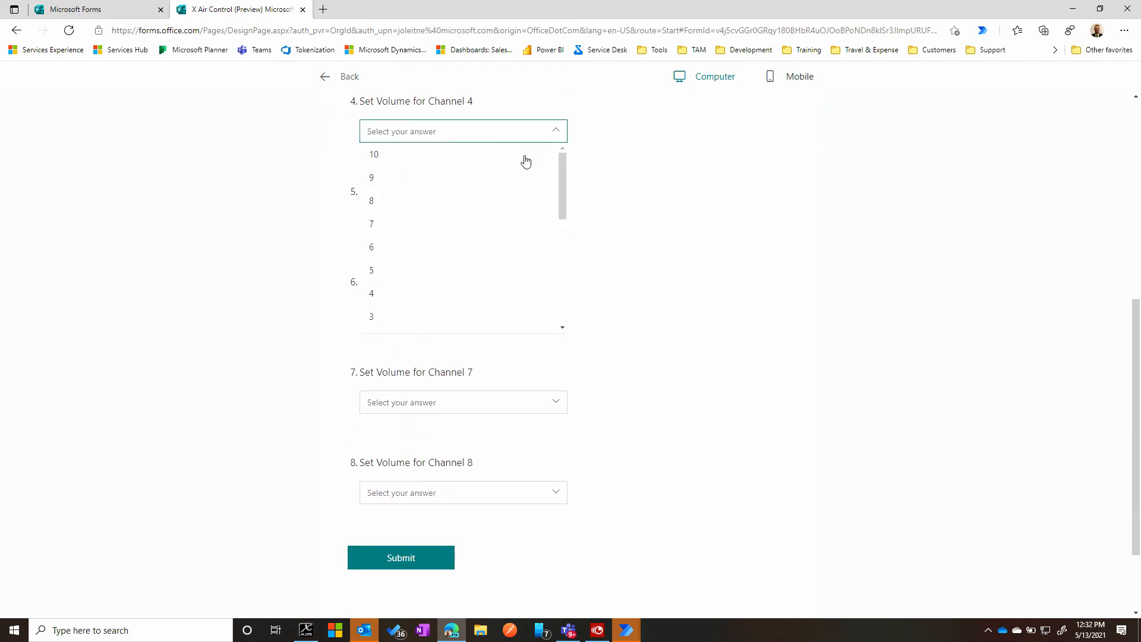
{"action": "left_click", "coordinate": [374, 155]}
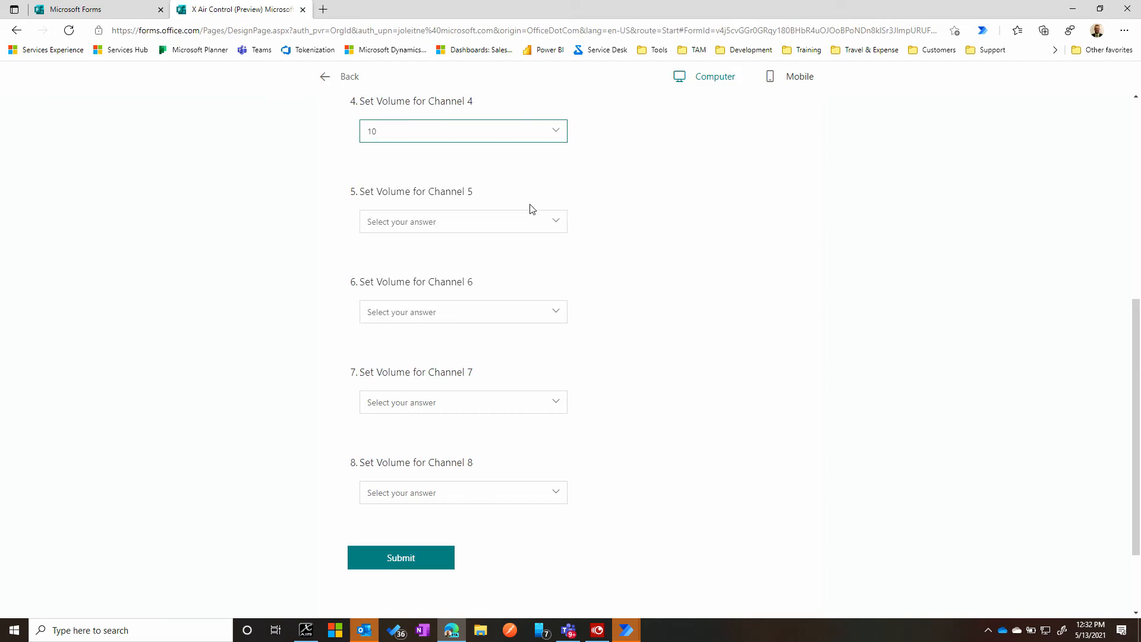
{"action": "left_click", "coordinate": [528, 230]}
{"action": "left_click", "coordinate": [375, 362]}
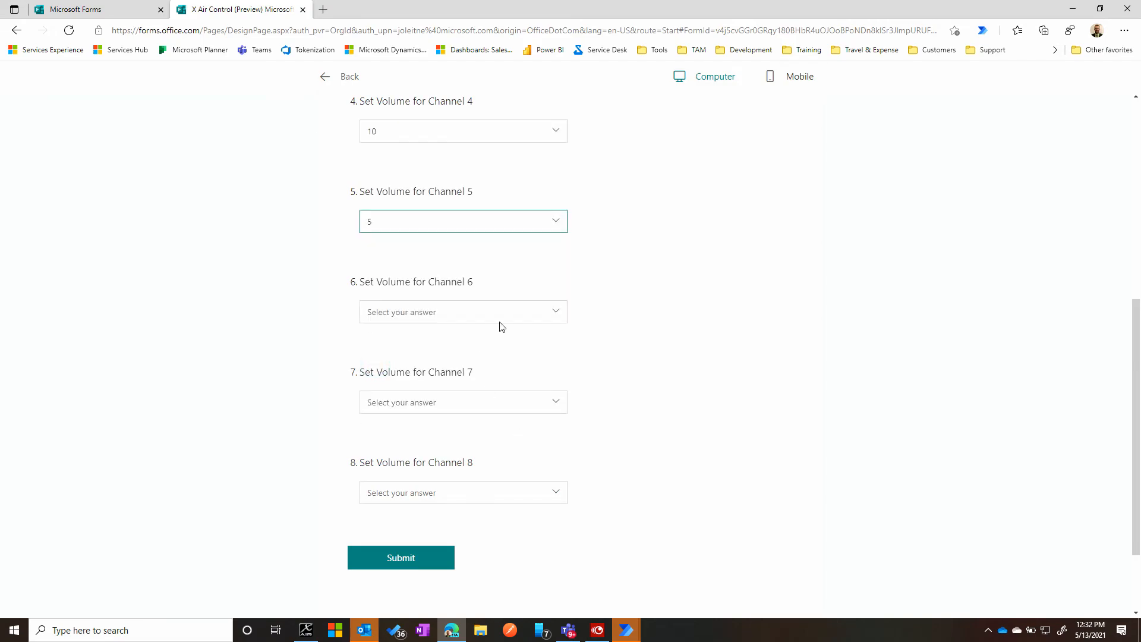
{"action": "left_click", "coordinate": [502, 310]}
{"action": "scroll", "coordinate": [384, 459], "scroll_direction": "down", "scroll_amount": 3}
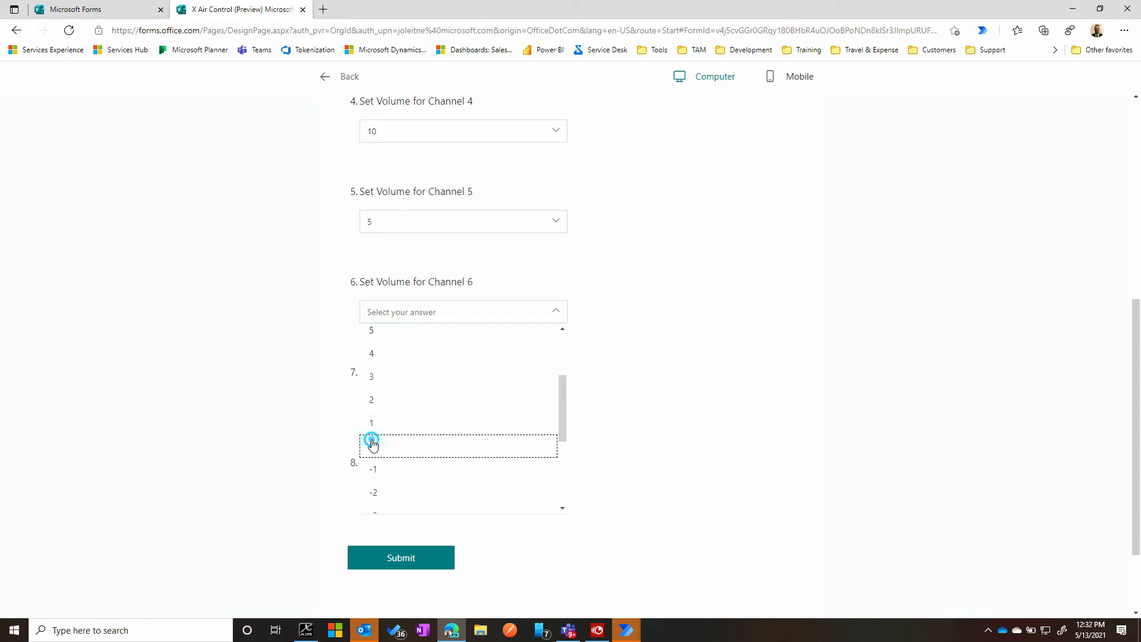
{"action": "left_click", "coordinate": [372, 444]}
- Answer 8 for Channel 7 and -7 for Channel 8, and submit the form response
{"action": "left_click", "coordinate": [535, 399]}
{"action": "left_click", "coordinate": [369, 473]}
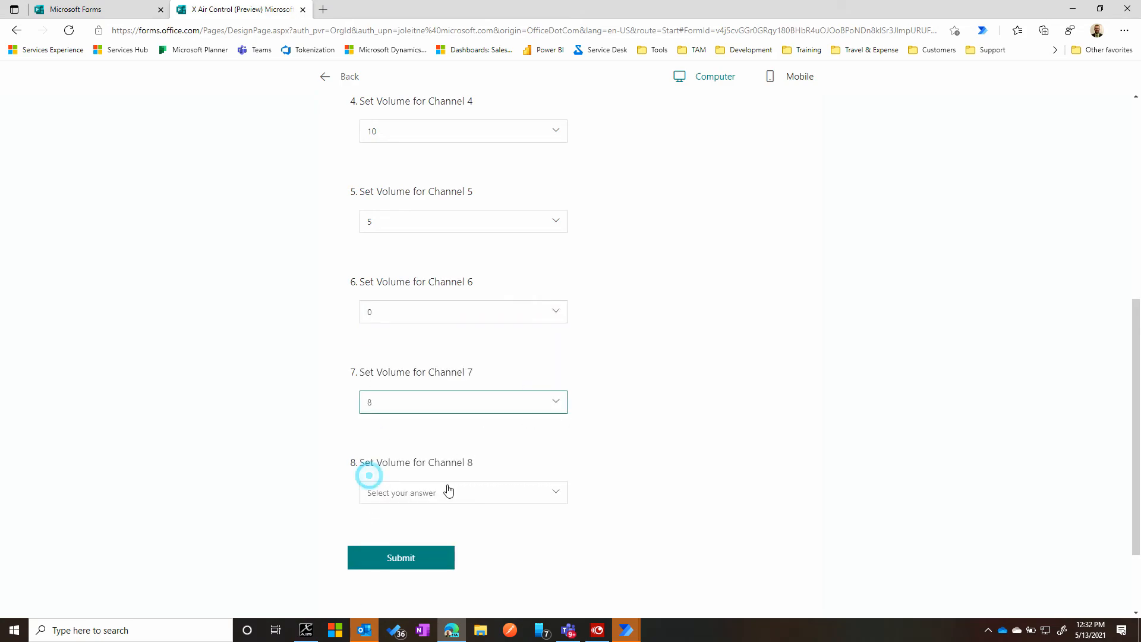
{"action": "scroll", "coordinate": [535, 440], "scroll_direction": "down", "scroll_amount": 1}
{"action": "left_click", "coordinate": [556, 427]}
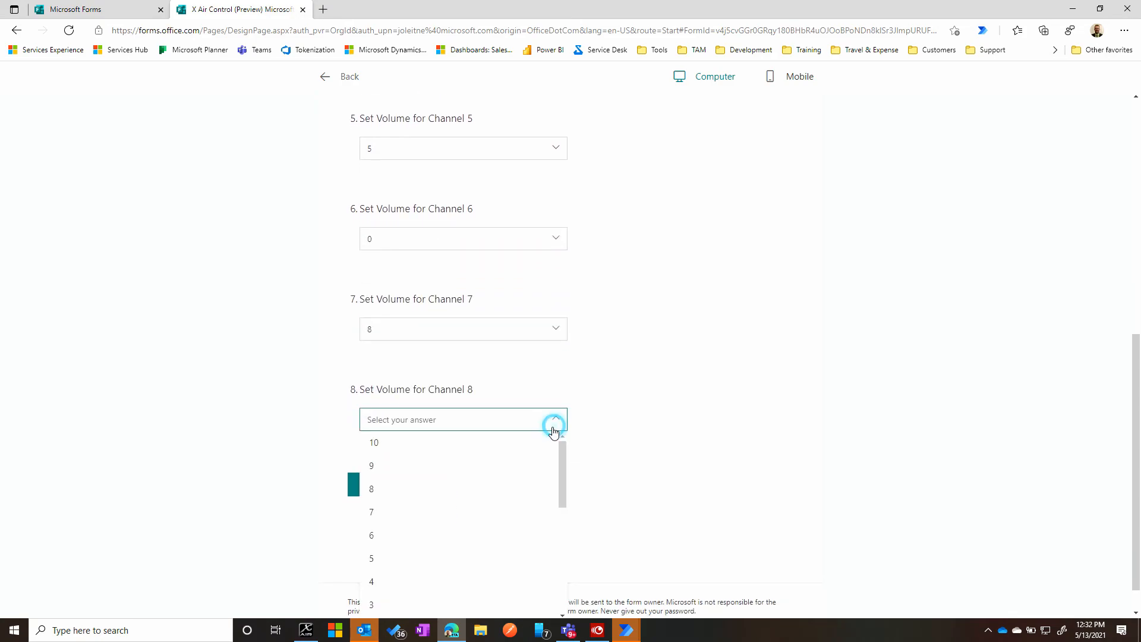
{"action": "scroll", "coordinate": [416, 476], "scroll_direction": "down", "scroll_amount": 4}
{"action": "scroll", "coordinate": [404, 535], "scroll_direction": "down", "scroll_amount": 2}
{"action": "left_click", "coordinate": [377, 519]}
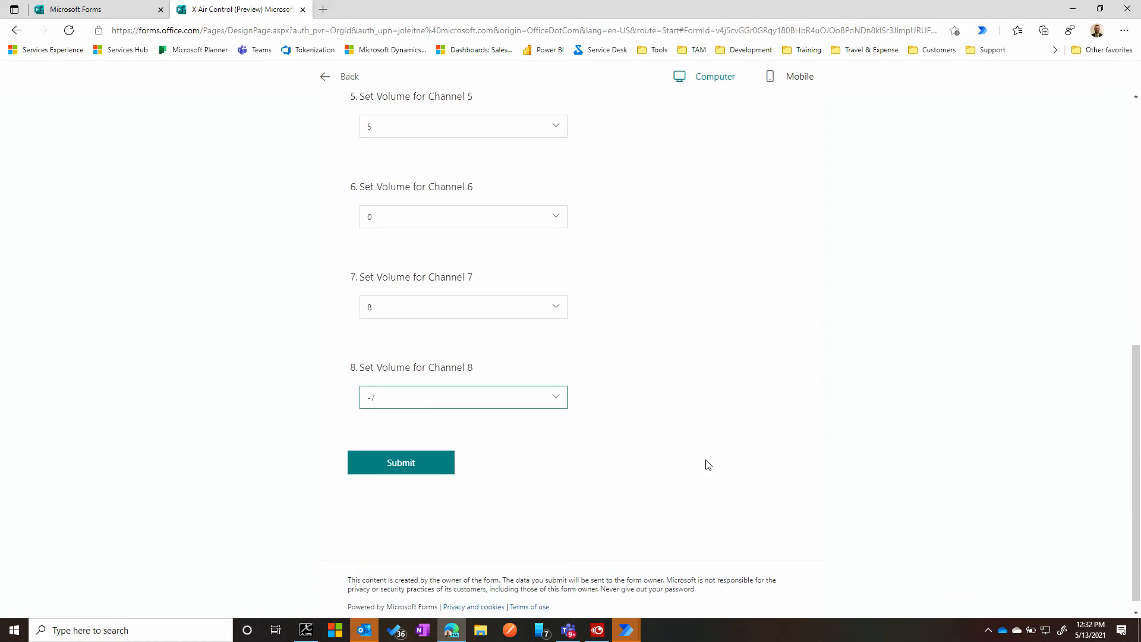
{"action": "left_click", "coordinate": [403, 464]}
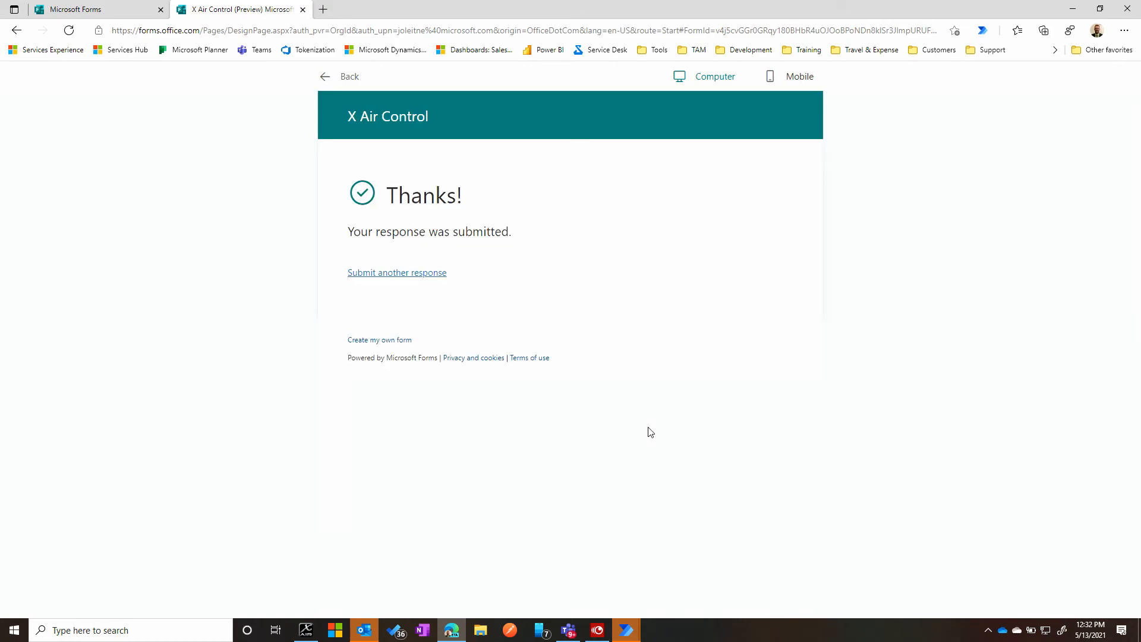
- Check the flow run in Teams, switch to X AIR Edit and position its window so the channel faders are in view
{"action": "left_click", "coordinate": [568, 630]}
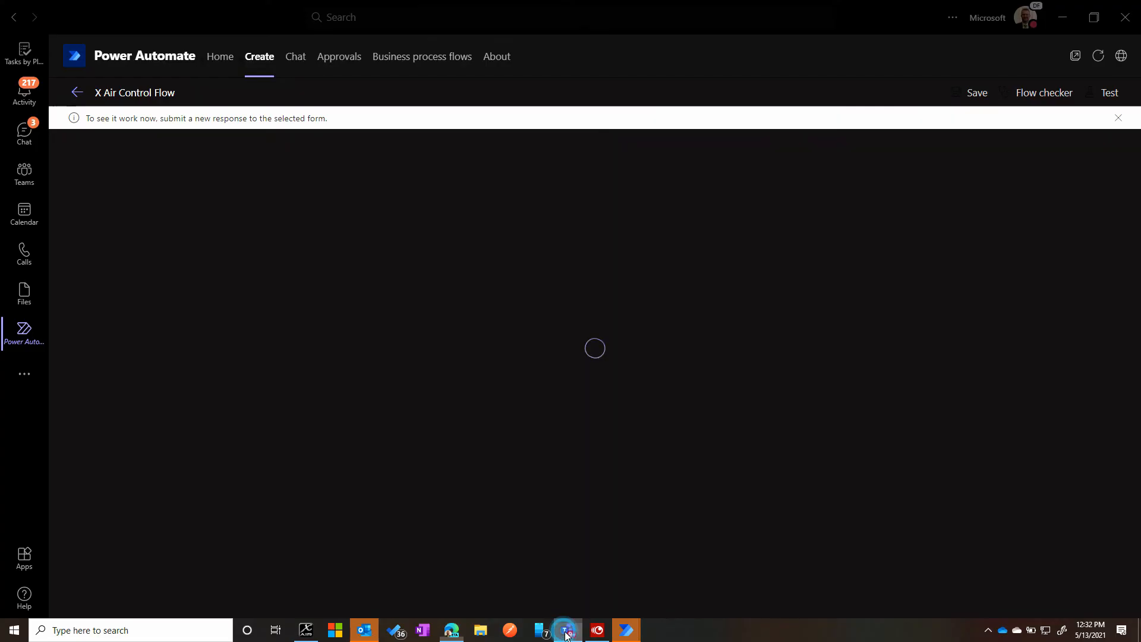
{"action": "left_click", "coordinate": [307, 631]}
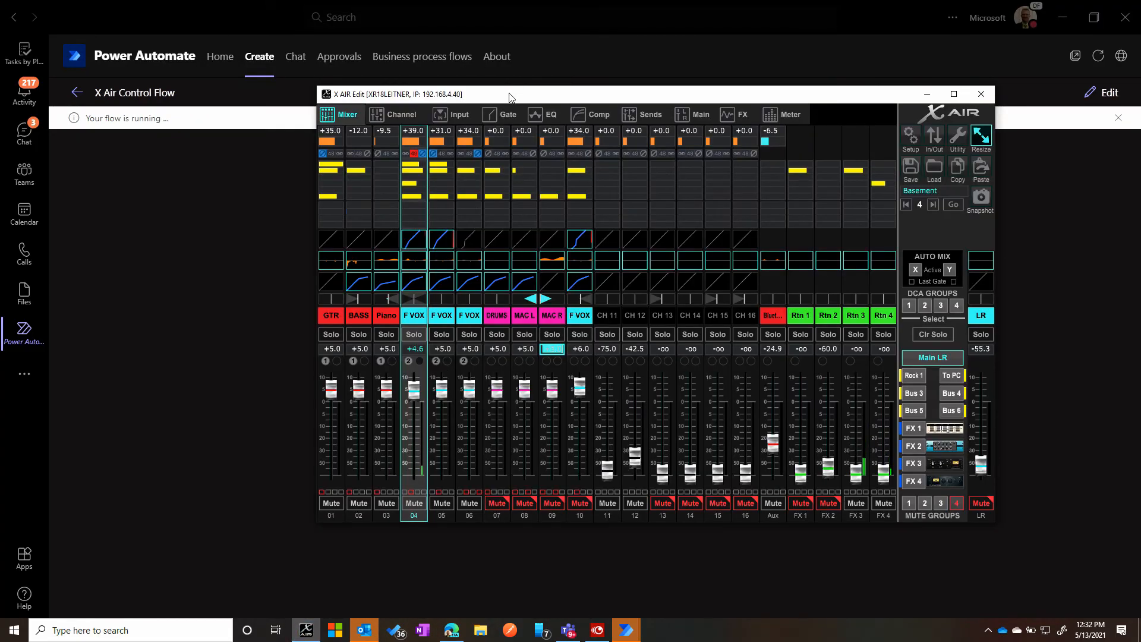
{"action": "left_click_drag", "start_coordinate": [510, 97], "coordinate": [789, 79]}
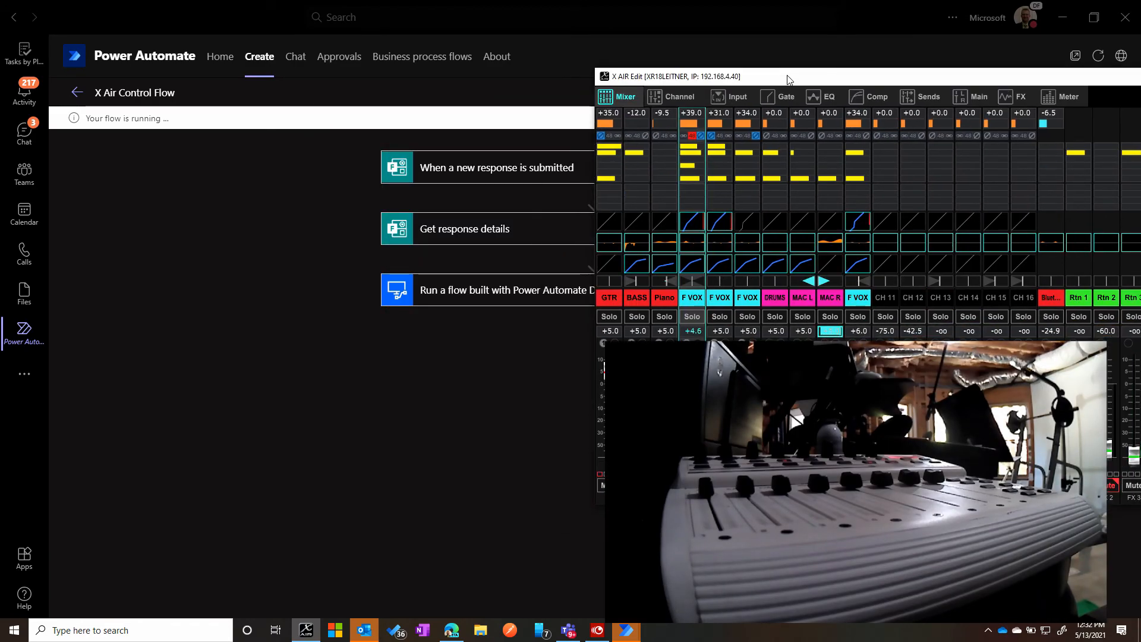
{"action": "left_click_drag", "start_coordinate": [790, 79], "coordinate": [399, 107]}
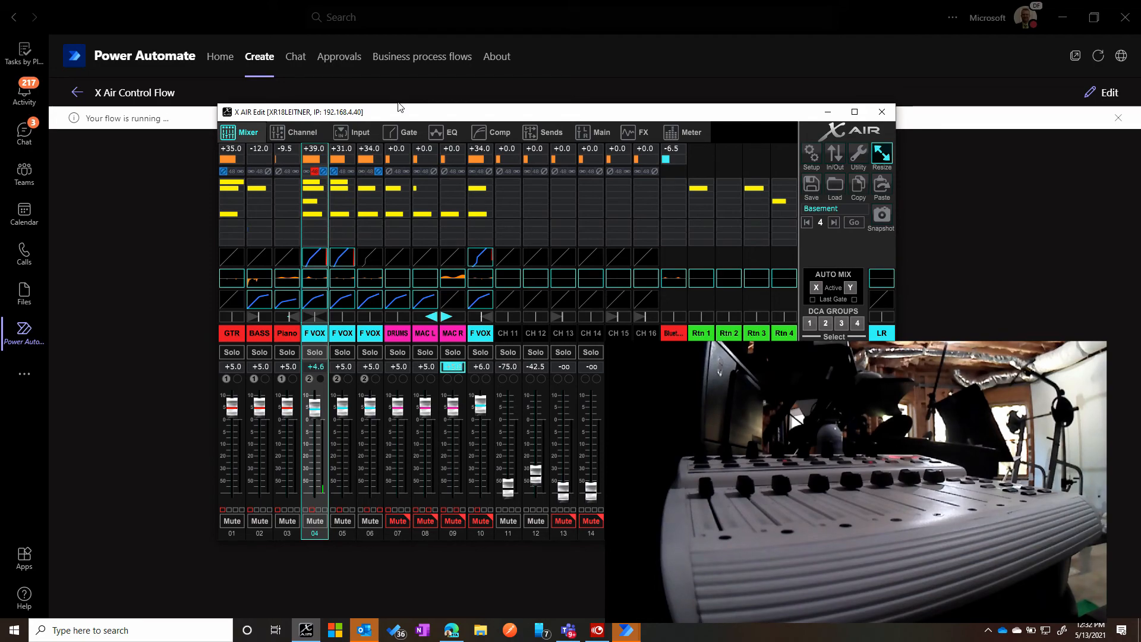
- Set the mixer levels to 8, 4 and -9 on channels 1 to 3, and to 5, 0, 8 and -7 on channels 5 to 8
{"action": "left_click", "coordinate": [233, 366]}
{"action": "type", "text": "8"}
{"action": "left_click", "coordinate": [260, 367]}
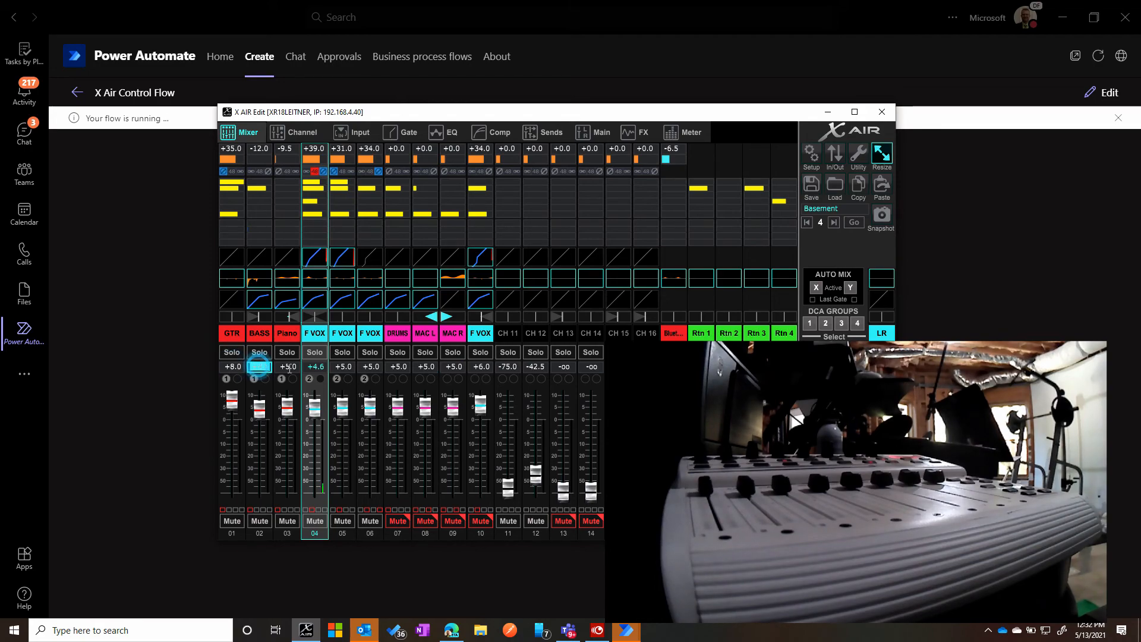
{"action": "type", "text": "4"}
{"action": "left_click", "coordinate": [287, 367]}
{"action": "type", "text": "-9"}
{"action": "left_click", "coordinate": [343, 367]}
{"action": "left_click", "coordinate": [423, 367]}
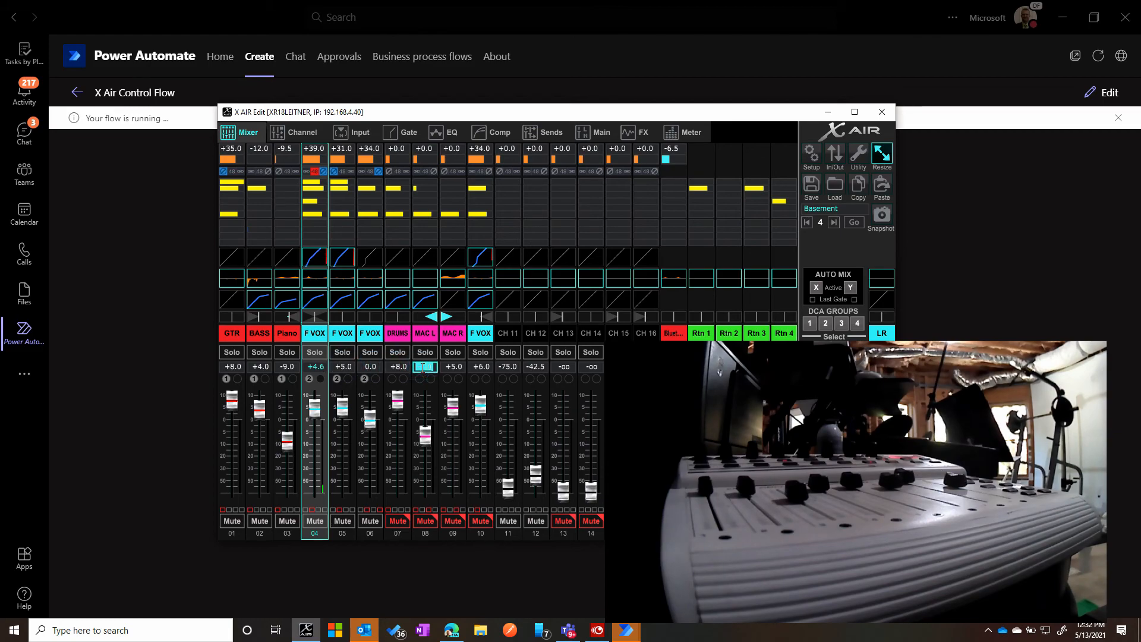